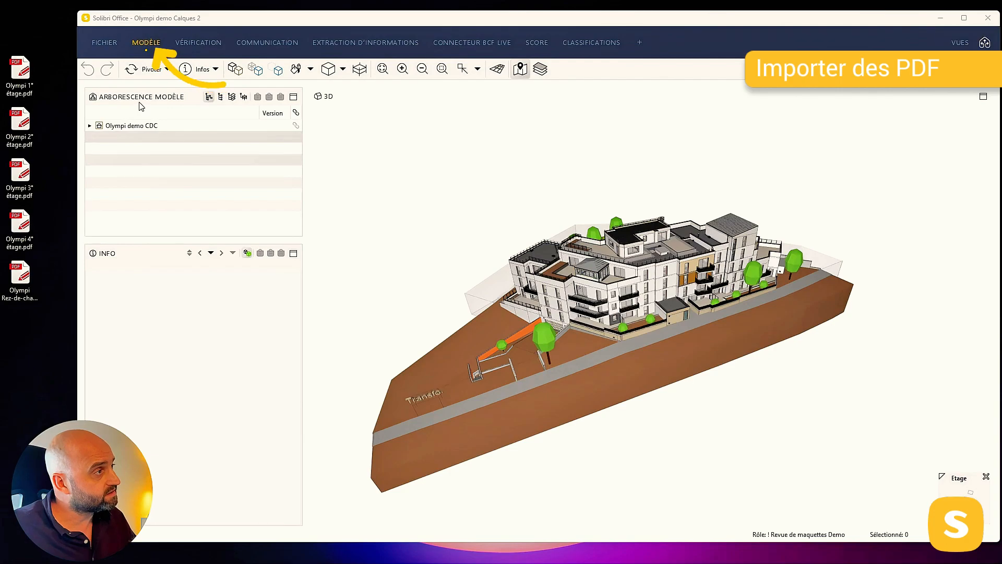
Add the drawings Olympi 1° étage.pdf, Olympi 2° étage.pdf and Olympi 3° étage.pdf from the Desktop as models
{"action": "right_click", "coordinate": [130, 162]}
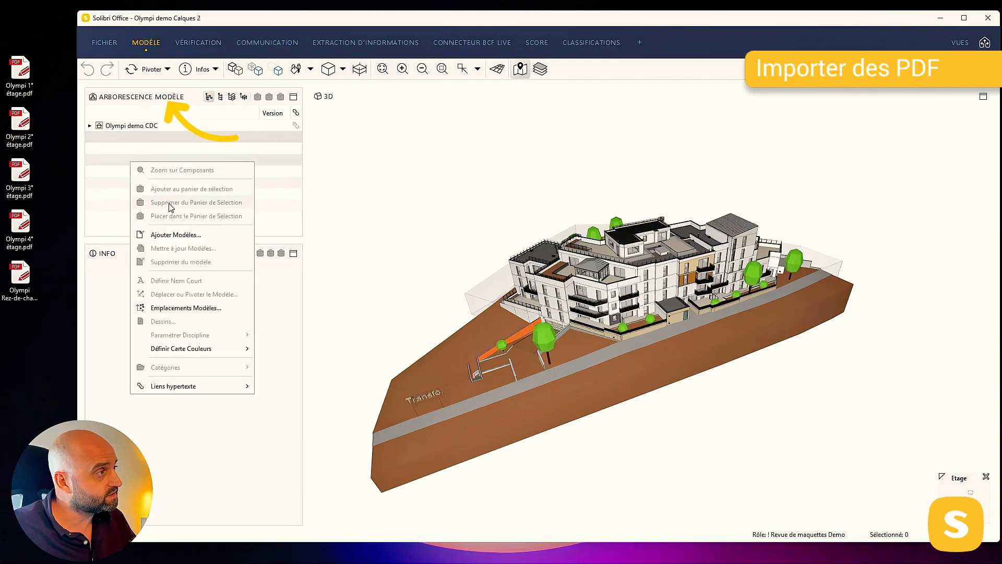
{"action": "left_click", "coordinate": [174, 235]}
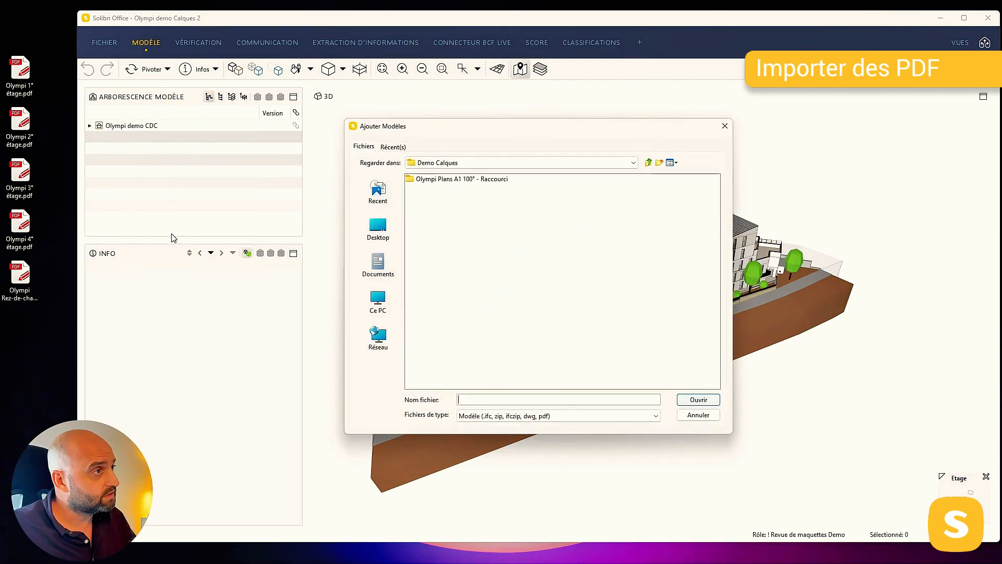
{"action": "left_click", "coordinate": [378, 228]}
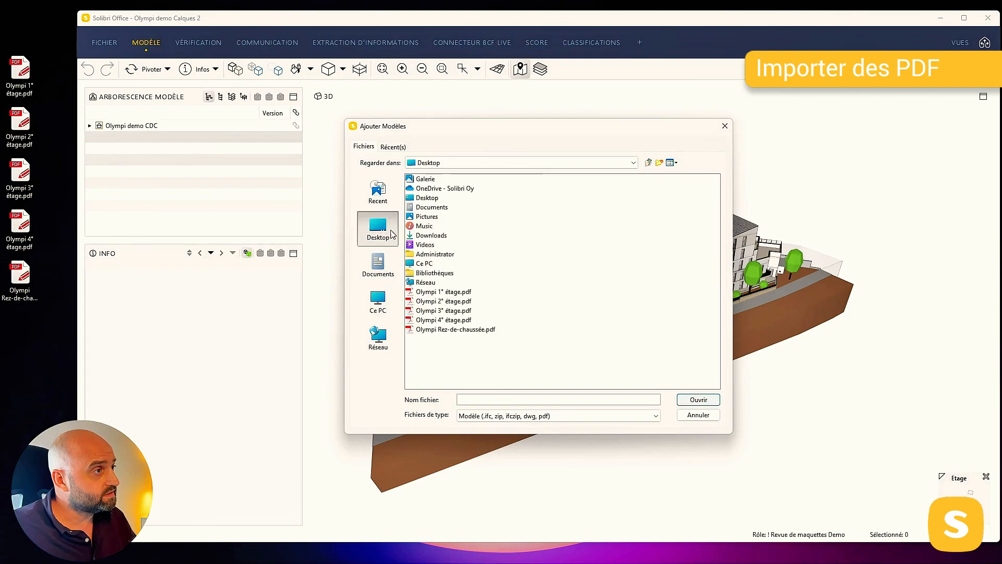
{"action": "left_click", "coordinate": [445, 293]}
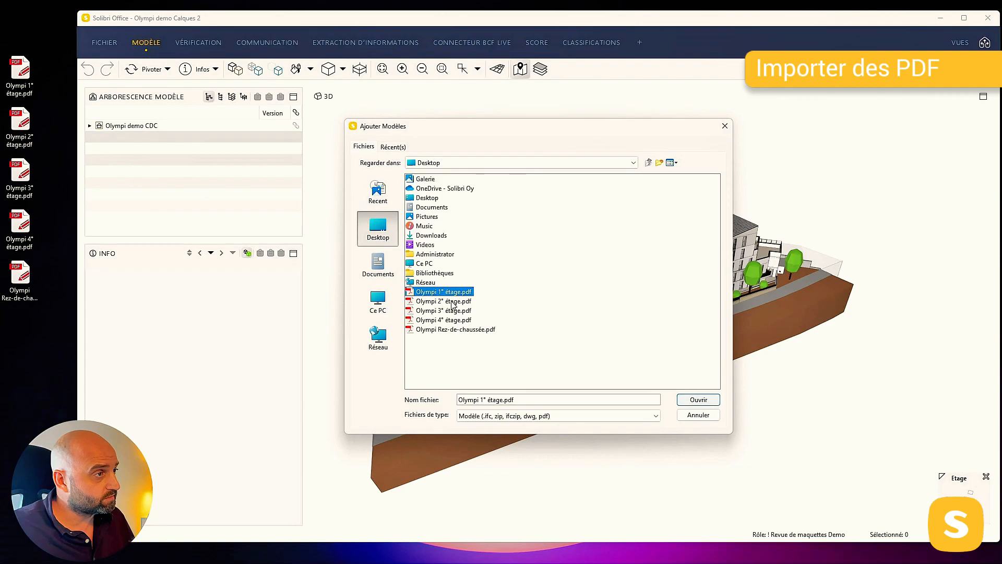
{"action": "left_click", "coordinate": [452, 303], "text": "ctrl"}
{"action": "left_click", "coordinate": [462, 313], "text": "ctrl"}
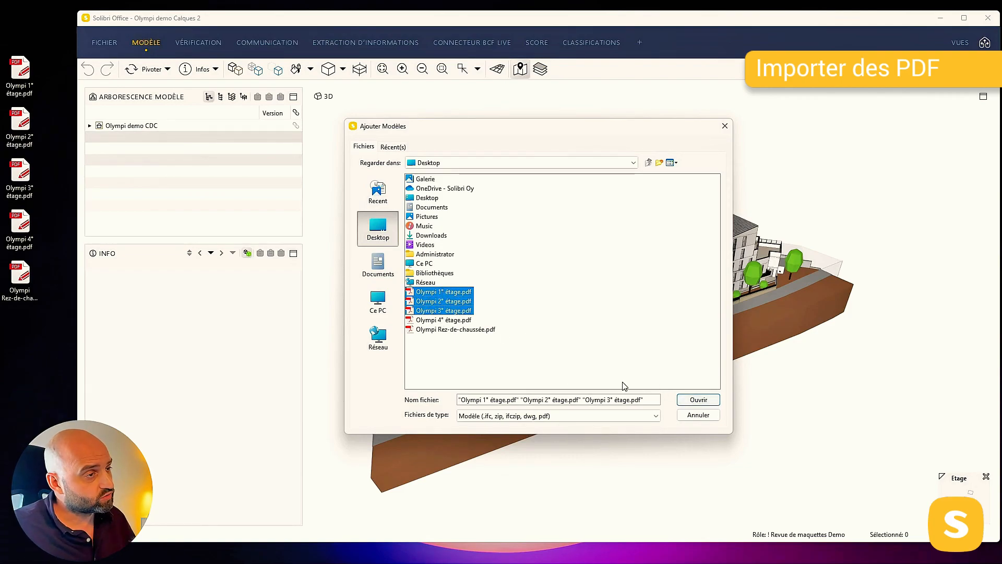
{"action": "left_click", "coordinate": [697, 400]}
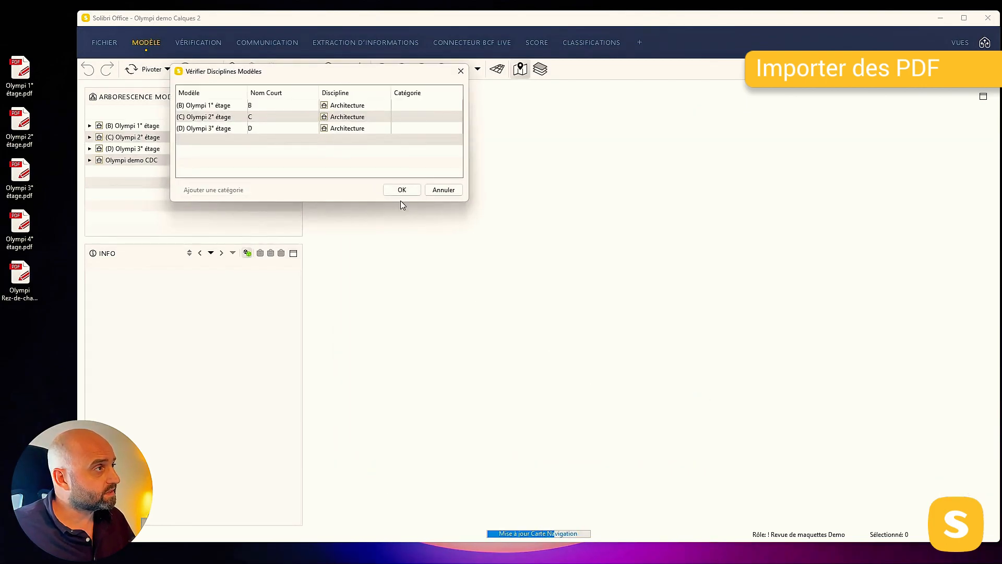
Set the short names of the first-, second- and third-floor drawings to R+1, R+2 and R+3
{"action": "left_click_drag", "start_coordinate": [309, 73], "coordinate": [462, 141]}
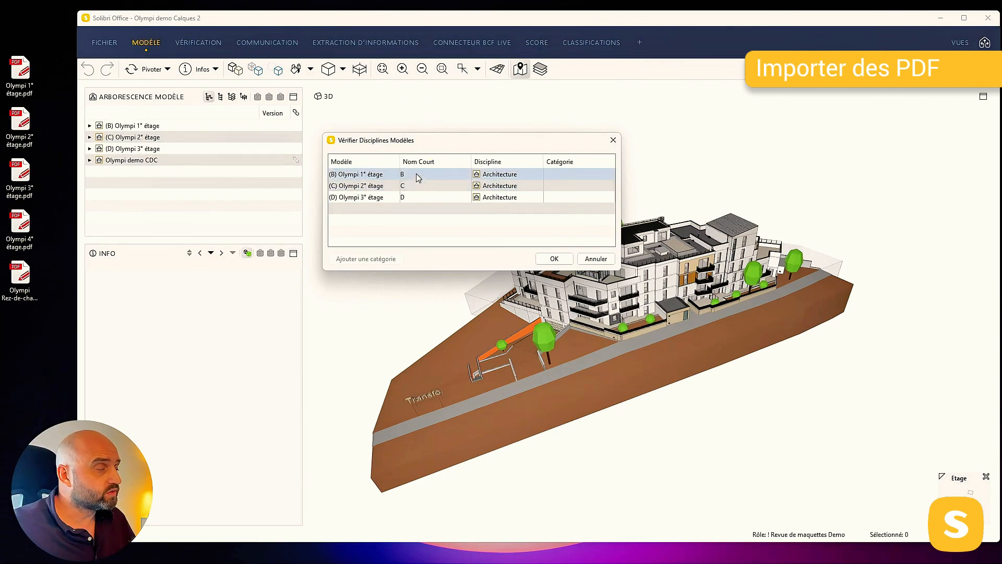
{"action": "left_click", "coordinate": [370, 177]}
{"action": "double_click", "coordinate": [408, 173]}
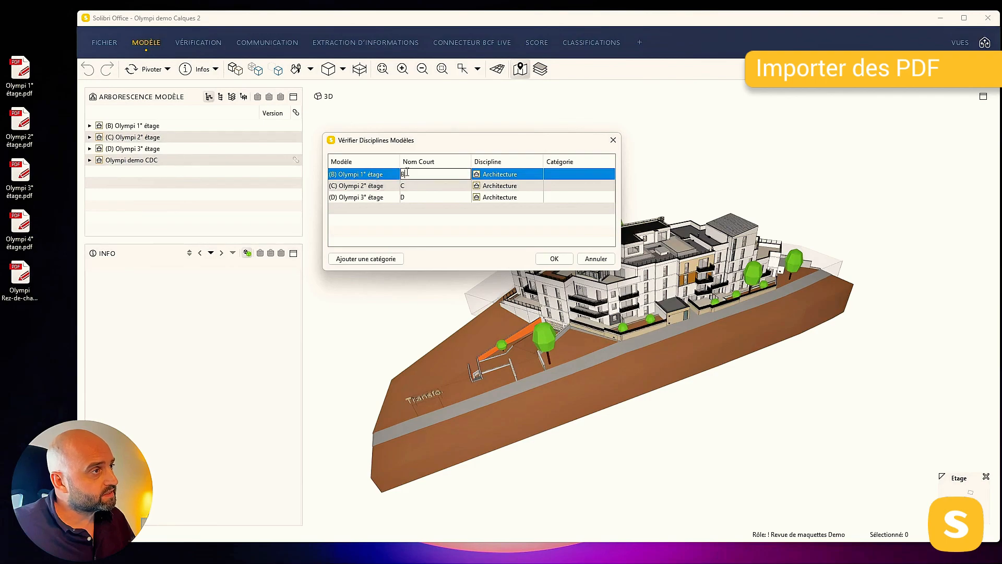
{"action": "left_click_drag", "start_coordinate": [412, 173], "coordinate": [398, 176]}
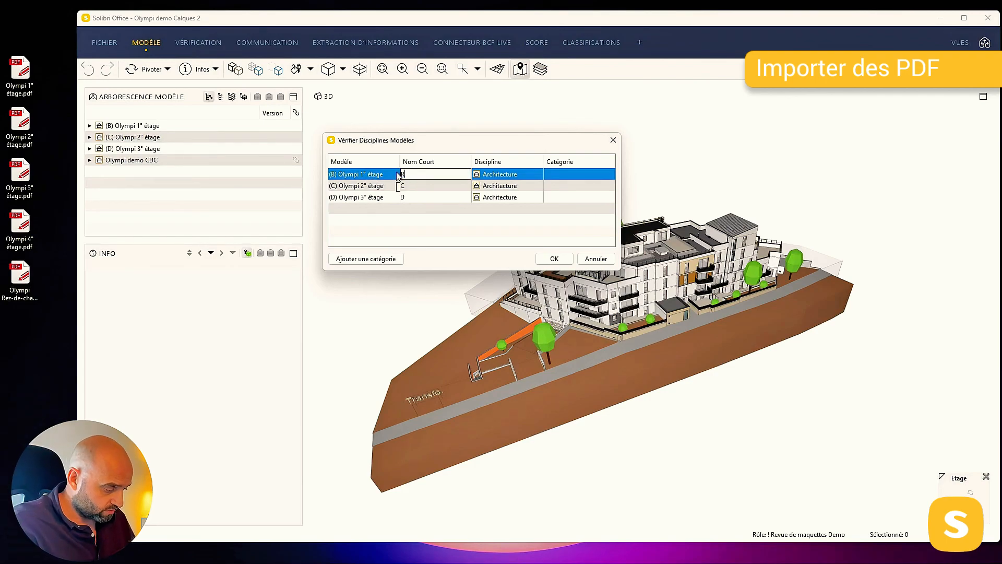
{"action": "double_click", "coordinate": [437, 185]}
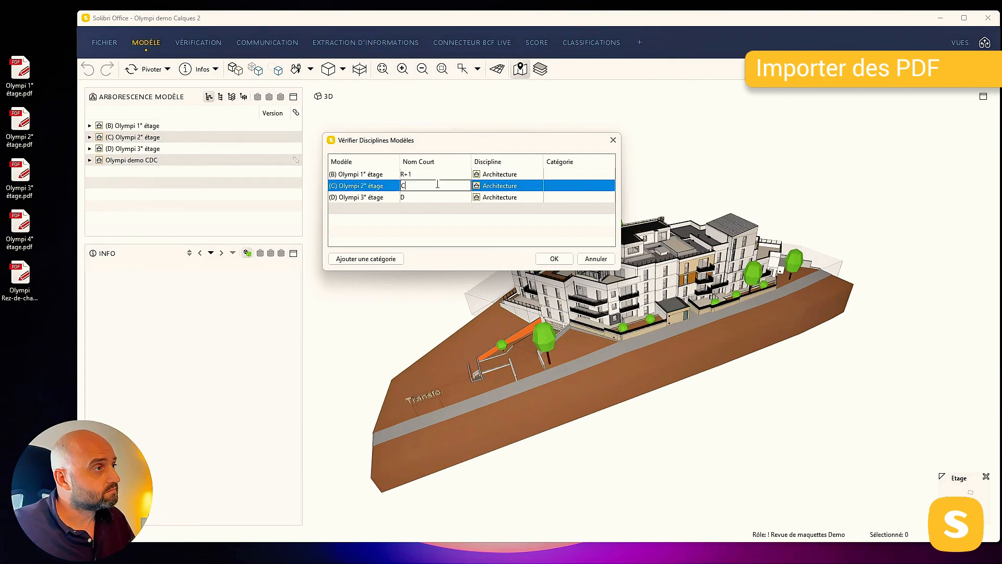
{"action": "key", "text": "Return"}
{"action": "type", "text": "R+3"}
{"action": "key", "text": "Return"}
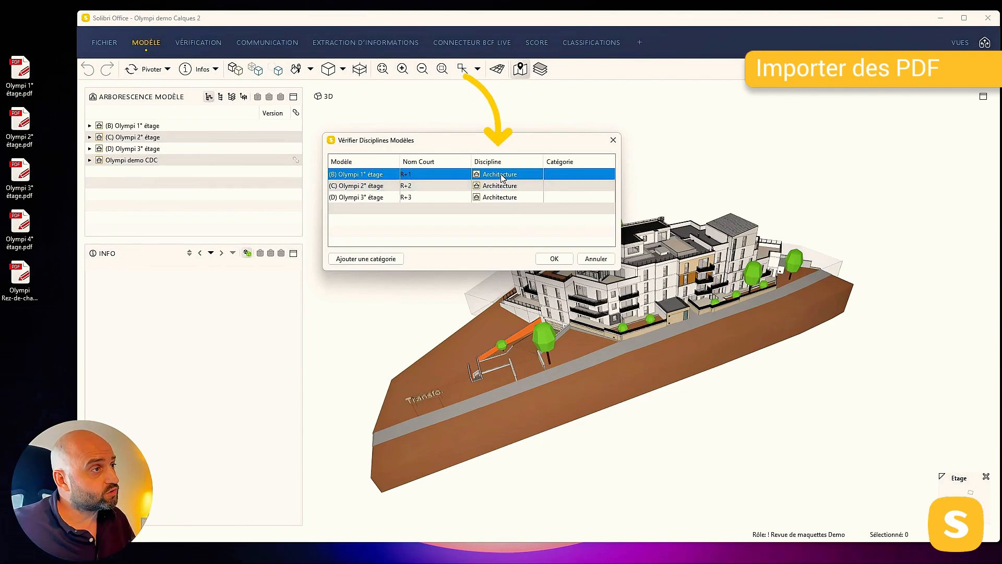
{"action": "left_click", "coordinate": [541, 178]}
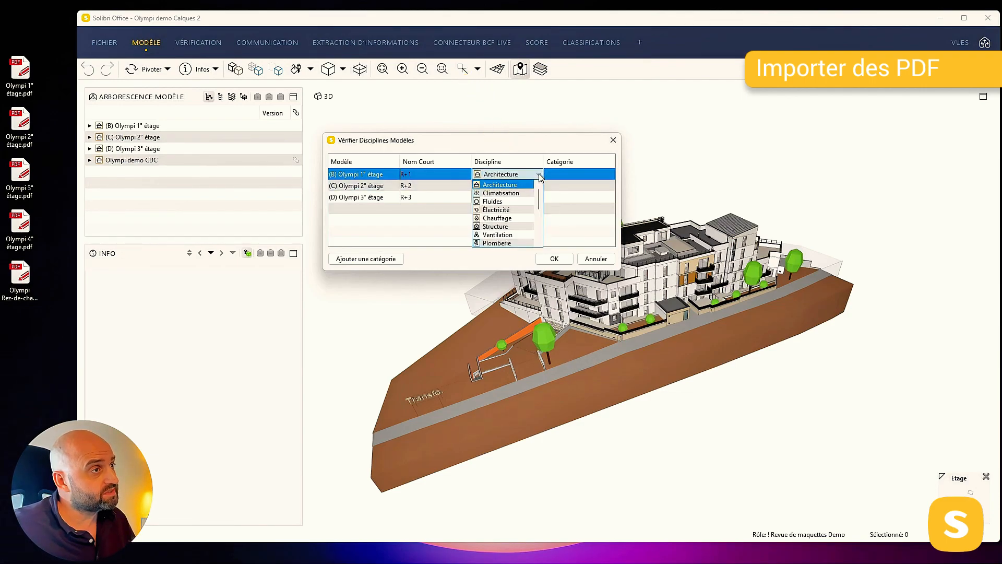
{"action": "mouse_move", "coordinate": [539, 192]}
{"action": "left_mouse_down"}
{"action": "mouse_move", "coordinate": [543, 222]}
{"action": "mouse_move", "coordinate": [543, 180]}
{"action": "left_mouse_up"}
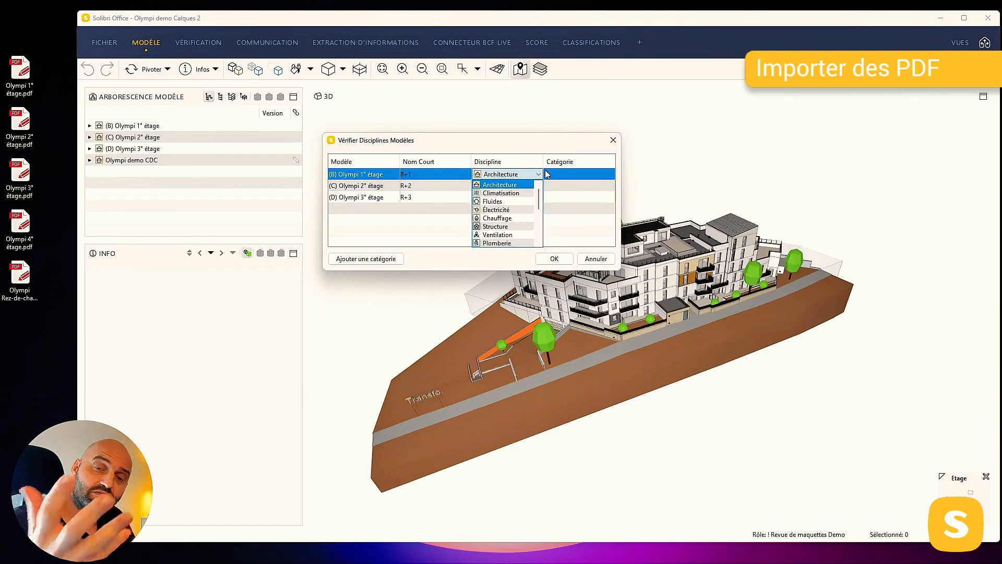
{"action": "left_click", "coordinate": [541, 142]}
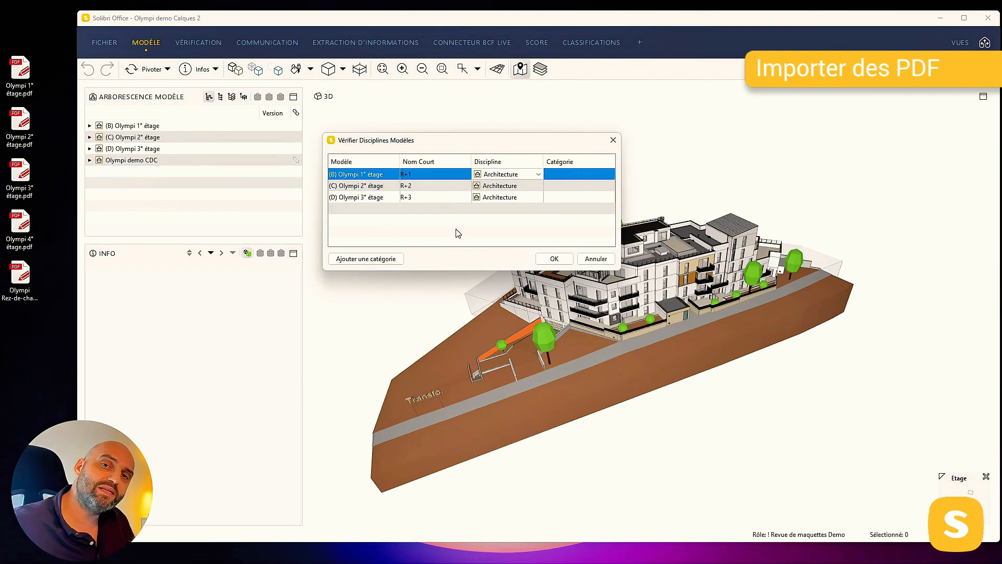
Assign all three drawings to a new category named PDF, accept the import settings and expand that category in the model tree
{"action": "left_click_drag", "start_coordinate": [385, 199], "coordinate": [387, 176]}
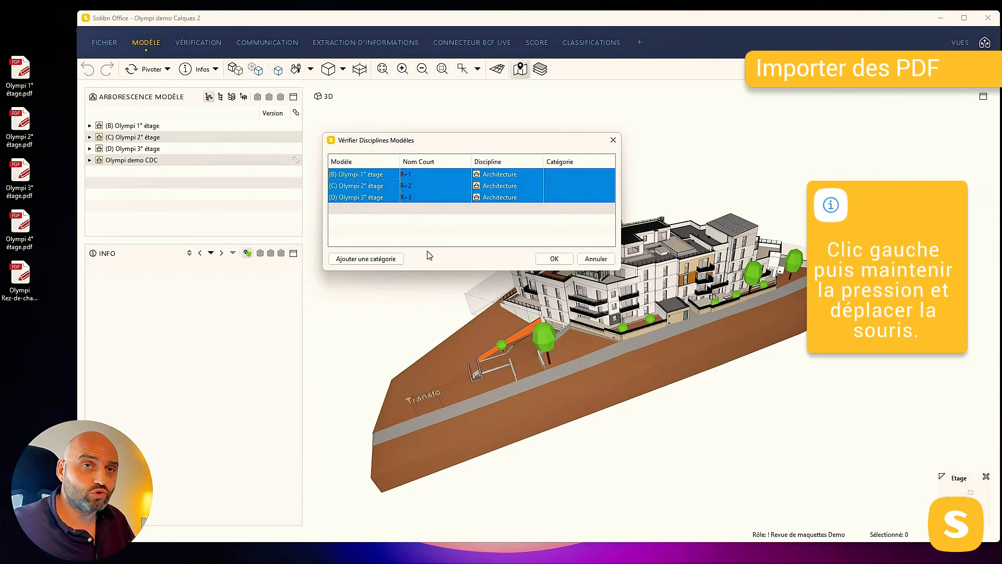
{"action": "left_click", "coordinate": [366, 259]}
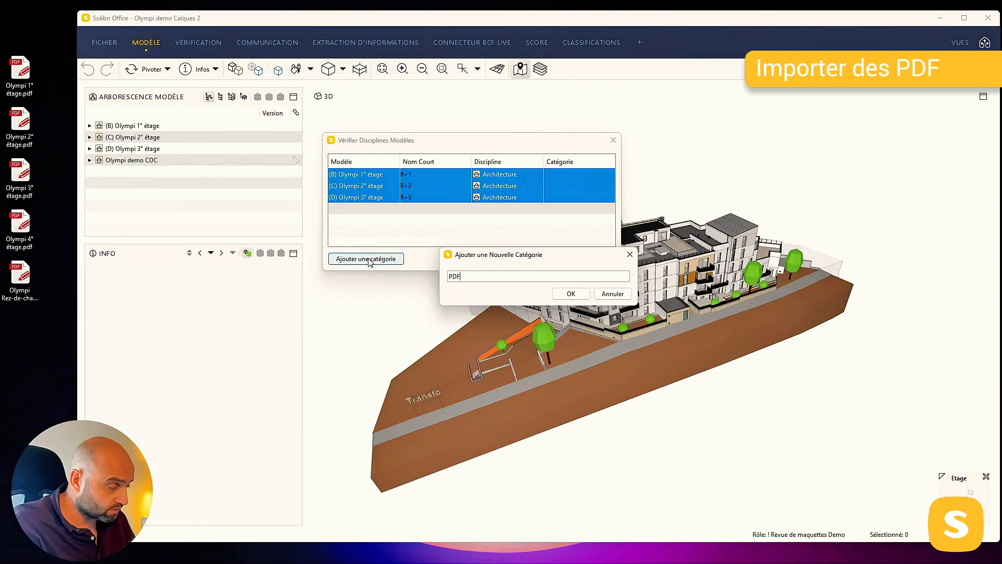
{"action": "left_click", "coordinate": [571, 293]}
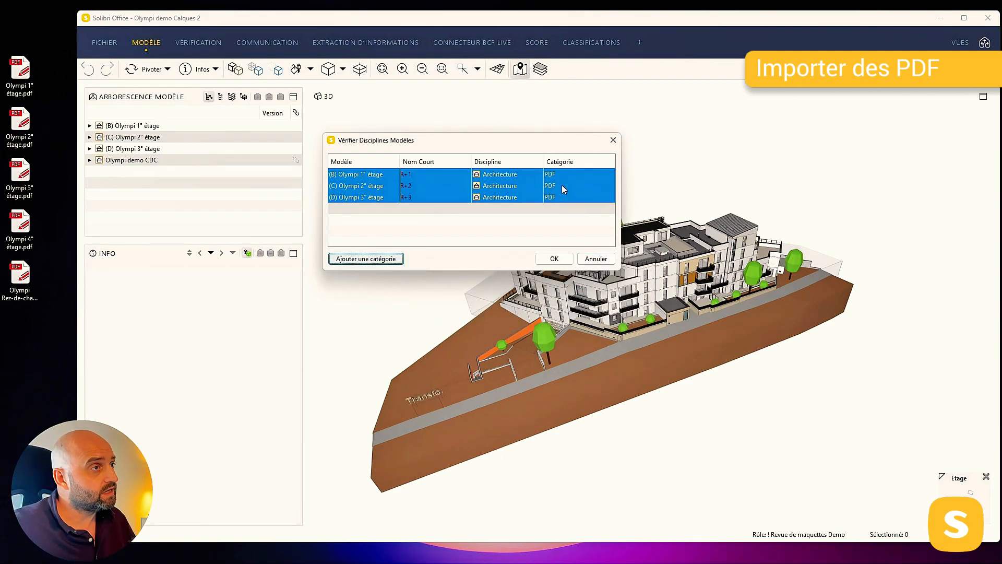
{"action": "left_click", "coordinate": [553, 258]}
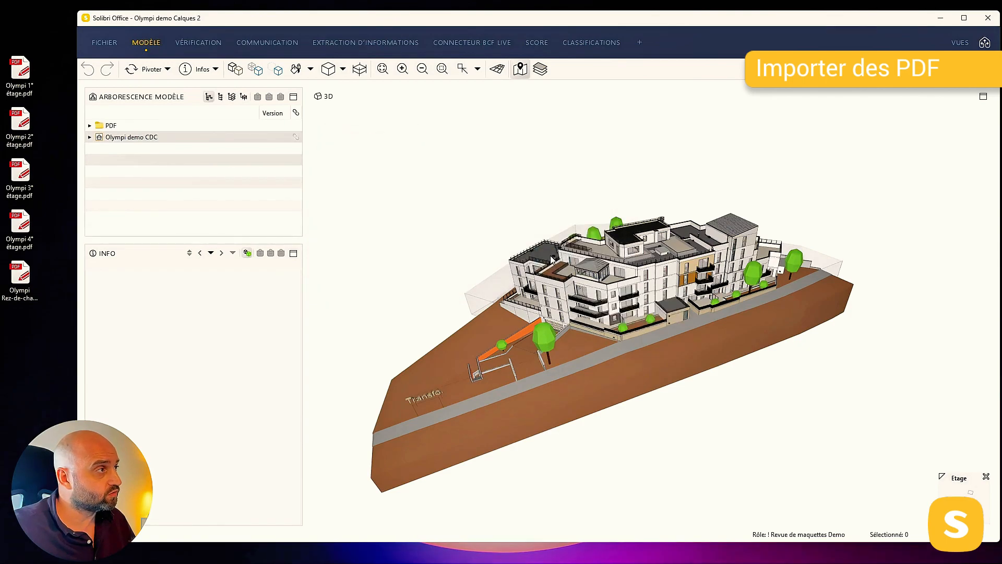
{"action": "left_click", "coordinate": [89, 126]}
{"action": "left_click", "coordinate": [122, 127]}
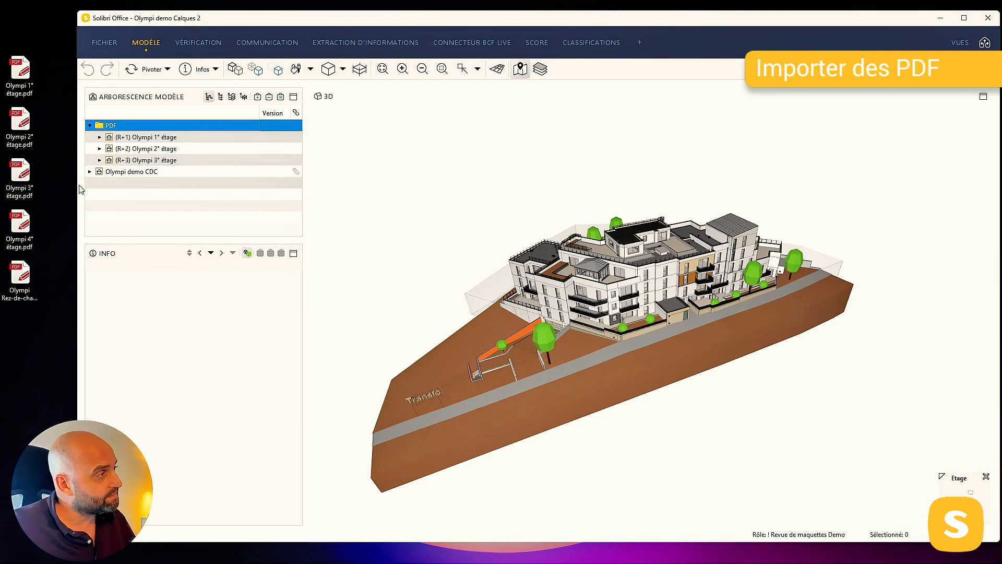
Import the Olympi 4° étage and Olympi Rez-de-chaussée PDFs from the desktop and set their short names to R+4 and Rdc
{"action": "left_click_drag", "start_coordinate": [52, 340], "coordinate": [159, 151]}
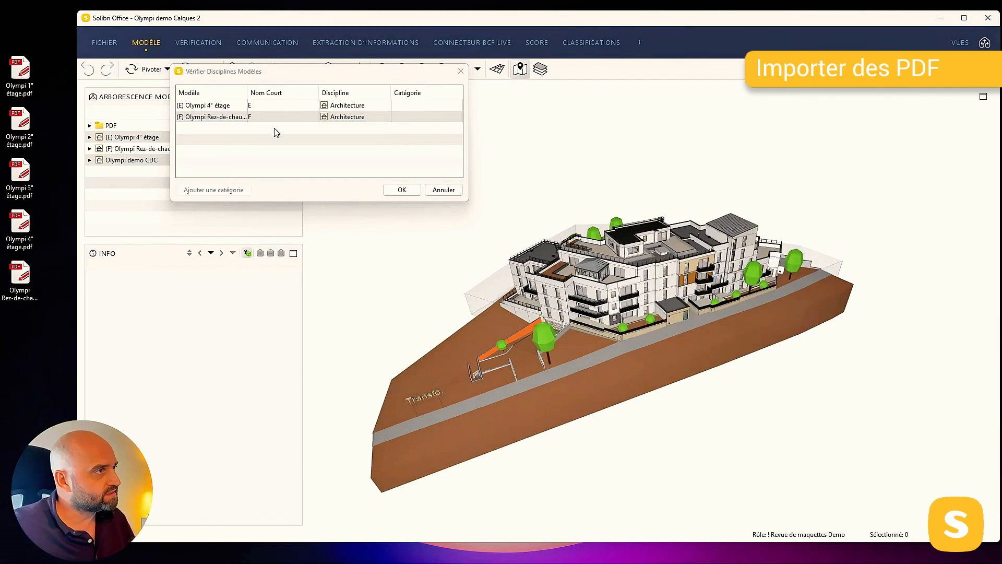
{"action": "left_click", "coordinate": [258, 105]}
{"action": "left_click", "coordinate": [279, 105]}
{"action": "left_click_drag", "start_coordinate": [280, 105], "coordinate": [238, 104]}
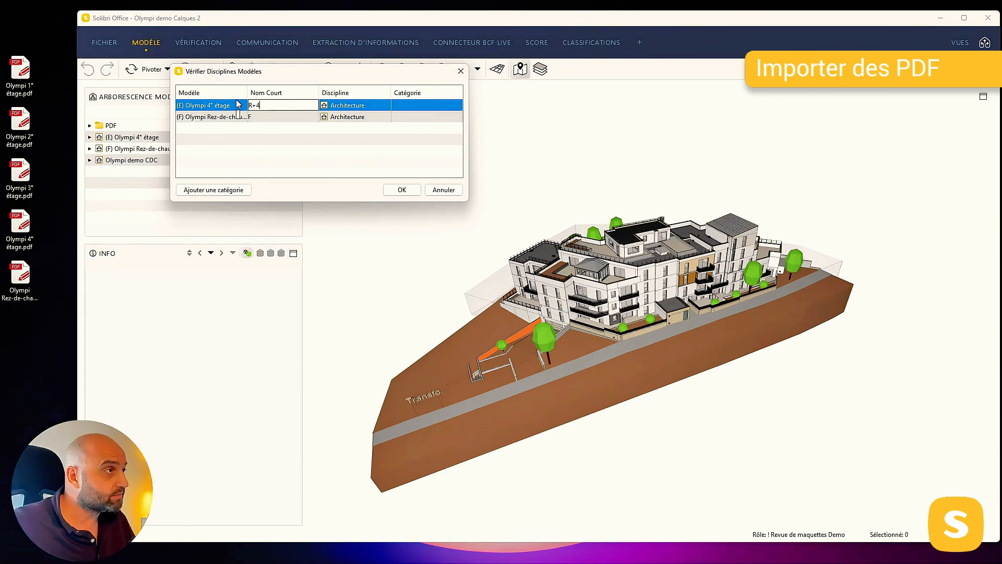
{"action": "left_click", "coordinate": [266, 115]}
{"action": "left_click", "coordinate": [255, 117]}
{"action": "left_click_drag", "start_coordinate": [255, 117], "coordinate": [241, 117]}
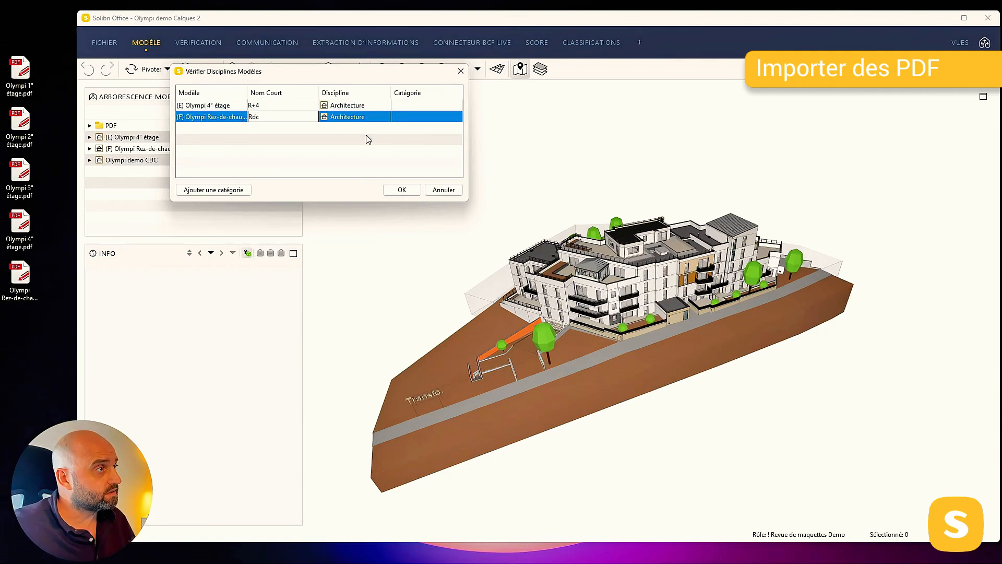
Assign the fourth-floor and ground-floor drawings to the existing PDF category, accept the import and expand that category
{"action": "left_click", "coordinate": [416, 104]}
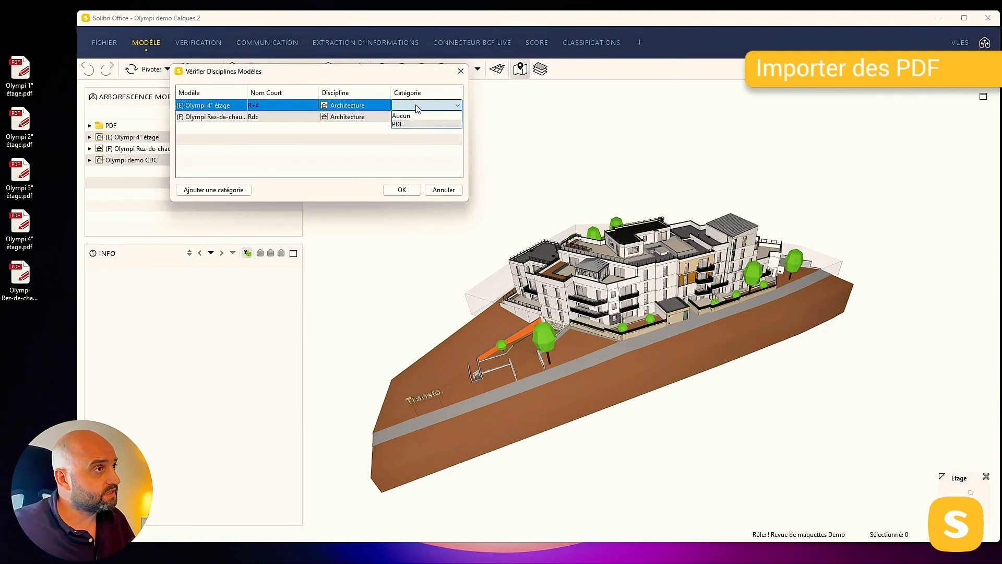
{"action": "left_click", "coordinate": [417, 125]}
{"action": "left_click", "coordinate": [424, 117]}
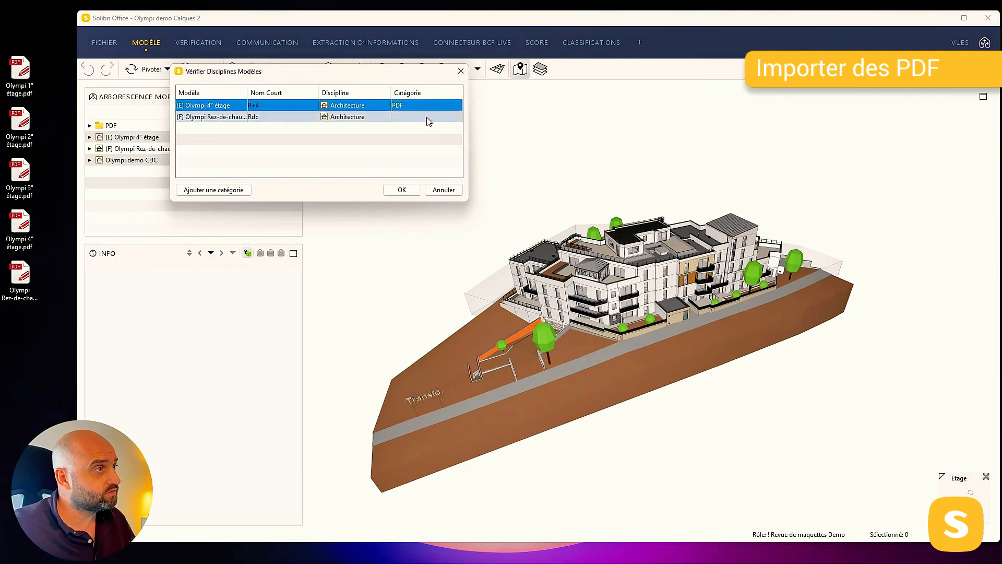
{"action": "left_click", "coordinate": [419, 135]}
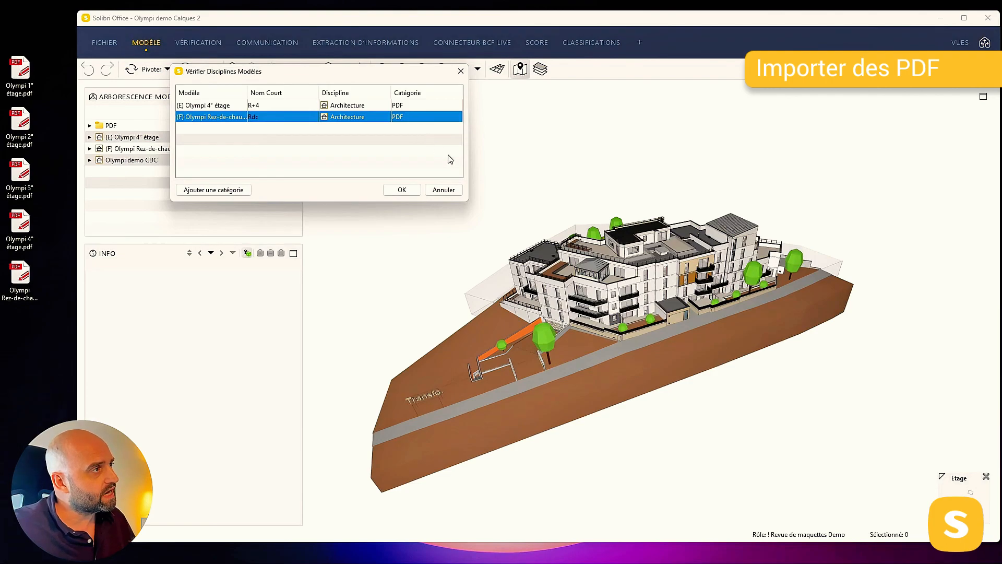
{"action": "left_click", "coordinate": [415, 192]}
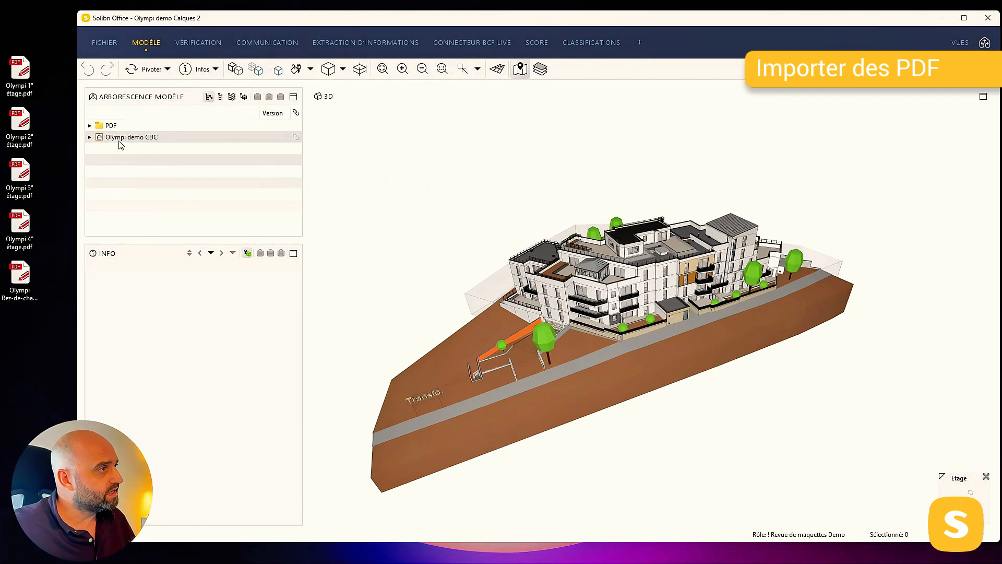
{"action": "left_click", "coordinate": [90, 125]}
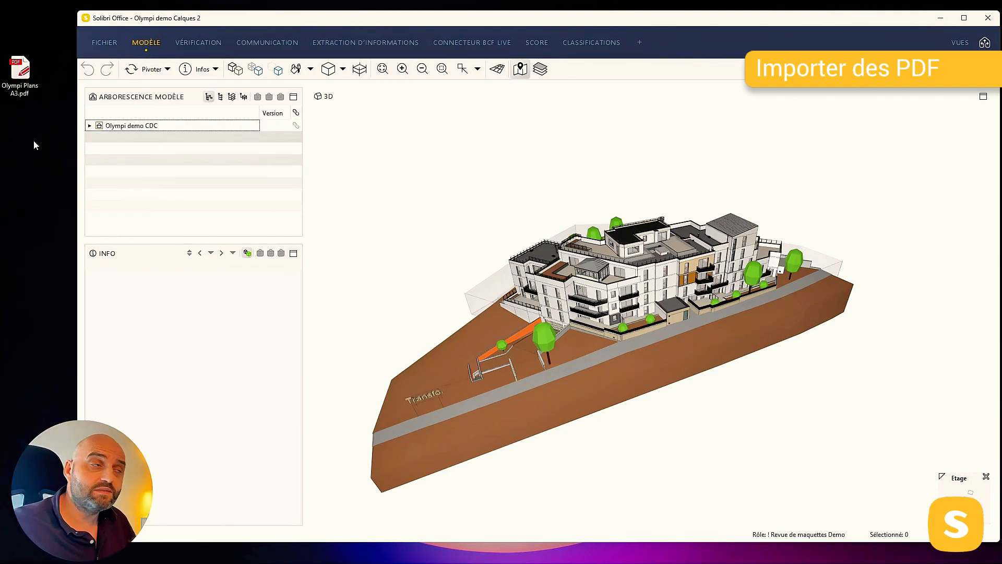
Import the multi-page Olympi Plans A3.pdf from the desktop with the default settings and expand its pages in the model tree
{"action": "left_click_drag", "start_coordinate": [21, 73], "coordinate": [161, 183]}
{"action": "left_click", "coordinate": [402, 190]}
{"action": "left_click", "coordinate": [90, 126]}
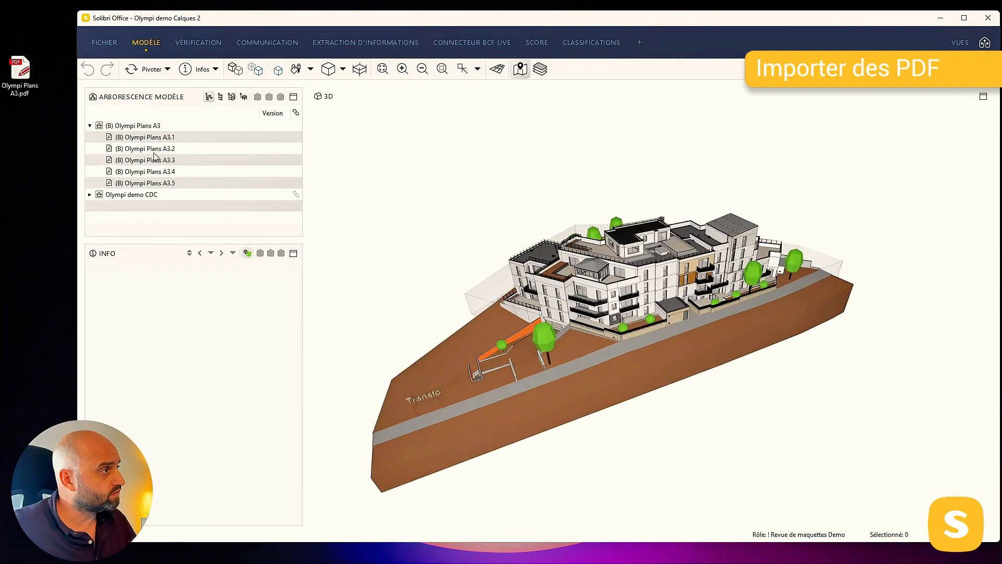
Examine the BIM data and IFC header properties of Olympi Plans A3, plus the BIM data and other properties of its page A3.1
{"action": "left_click", "coordinate": [139, 126]}
{"action": "left_click", "coordinate": [138, 138]}
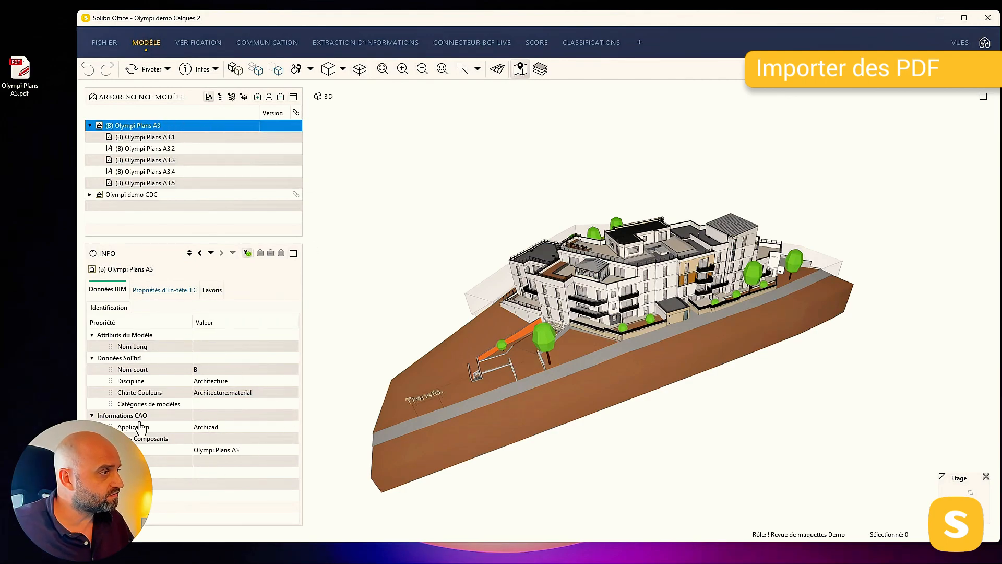
{"action": "left_click", "coordinate": [152, 291]}
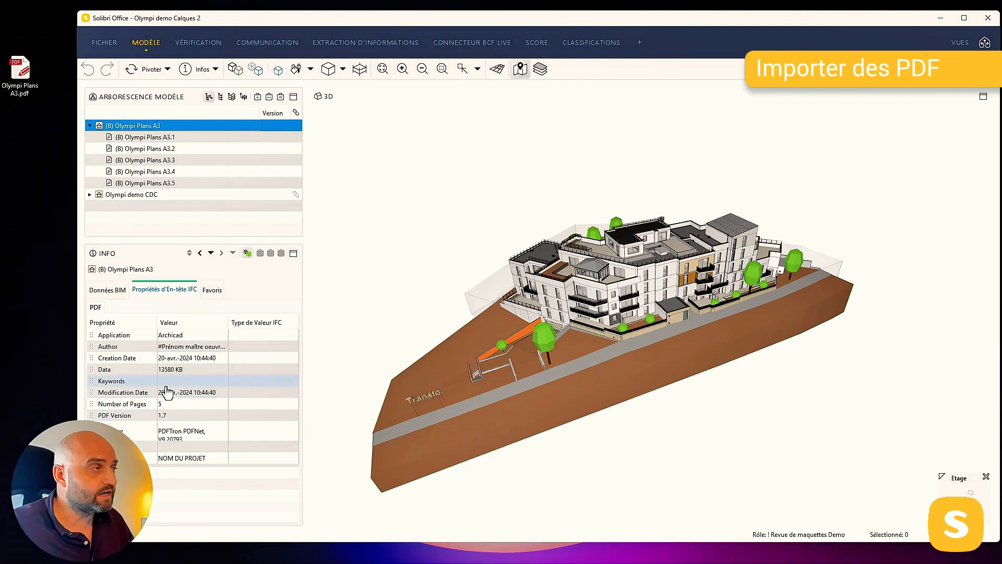
{"action": "left_click", "coordinate": [149, 138]}
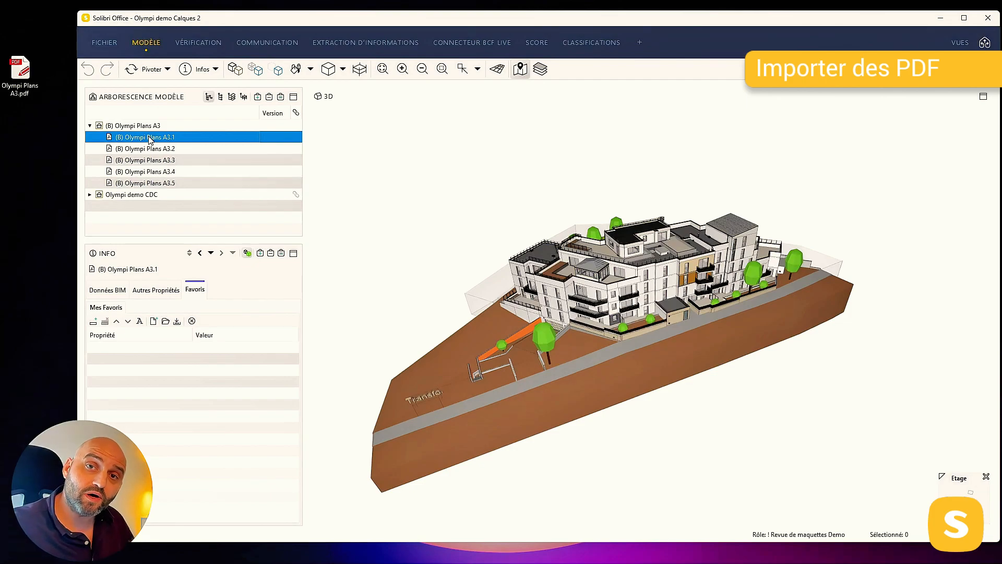
{"action": "left_click", "coordinate": [108, 290]}
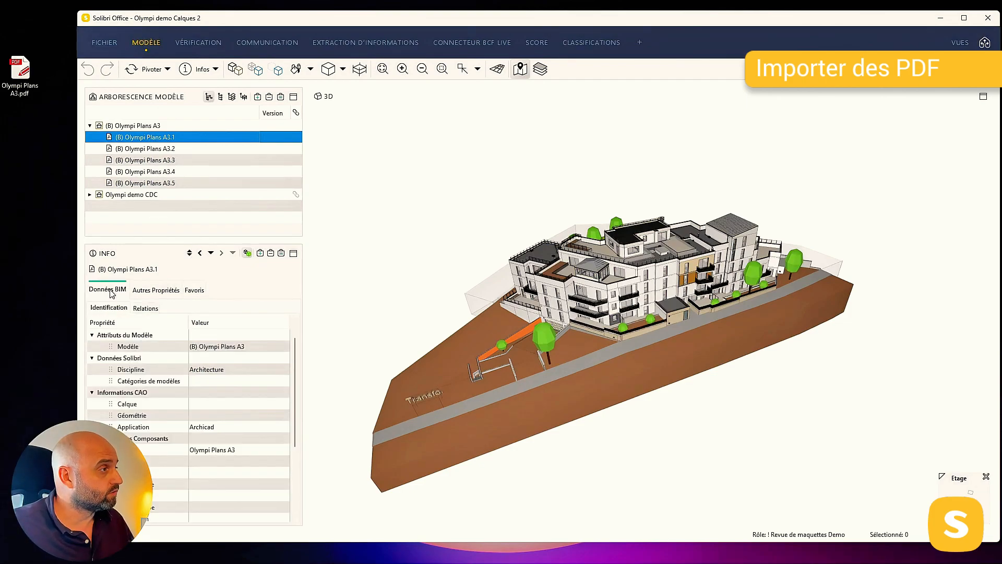
{"action": "scroll", "coordinate": [224, 456], "scroll_direction": "down", "scroll_amount": 5}
{"action": "scroll", "coordinate": [239, 461], "scroll_direction": "up", "scroll_amount": 5}
{"action": "left_click", "coordinate": [155, 290]}
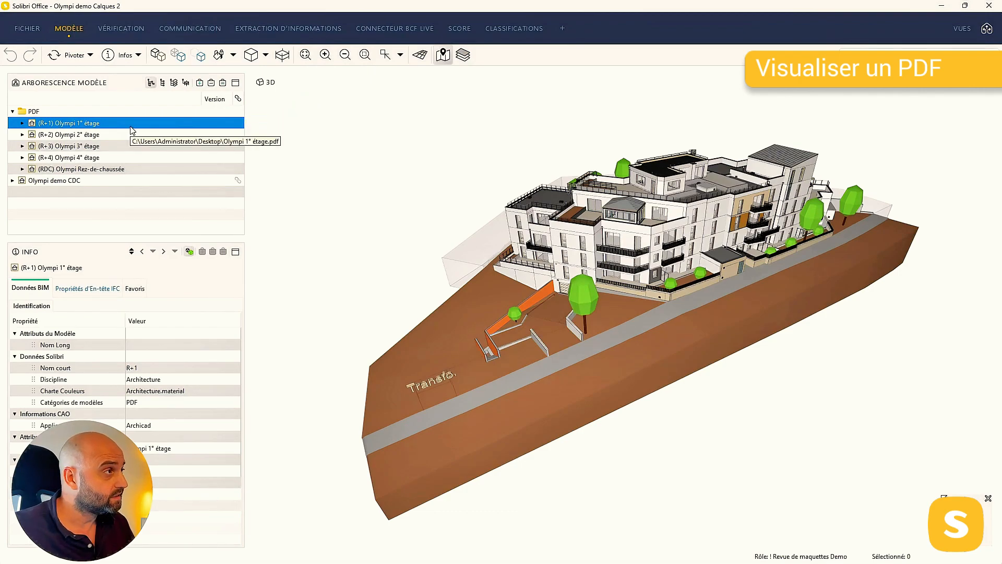
Display only the Olympi 1° étage drawing in the 3D view and zoom to its components
{"action": "left_click", "coordinate": [224, 84]}
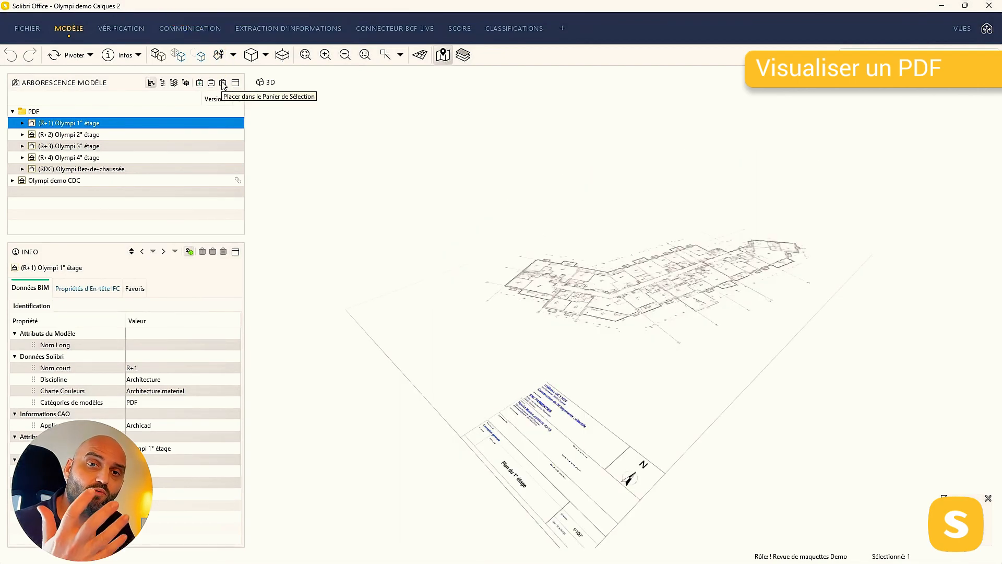
{"action": "right_click", "coordinate": [181, 123]}
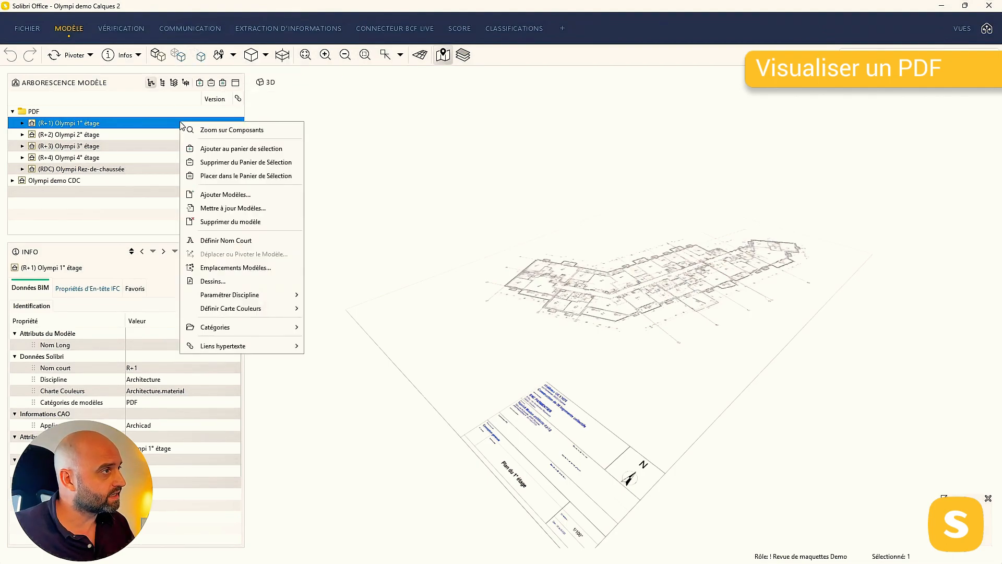
{"action": "left_click", "coordinate": [285, 130]}
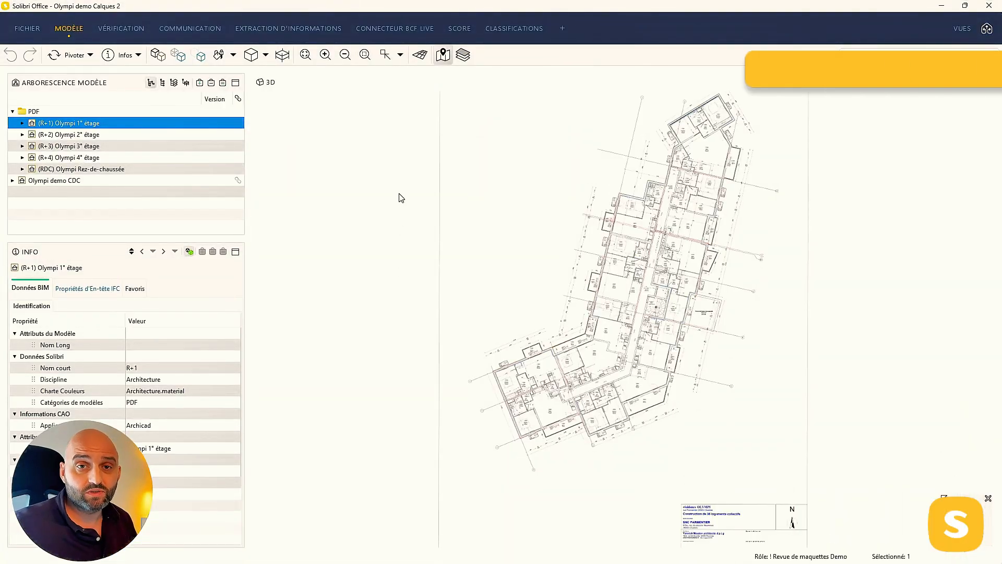
Open the drawing settings for Olympi 1° étage, filter the list by the PDF category and make the list taller
{"action": "right_click", "coordinate": [88, 127]}
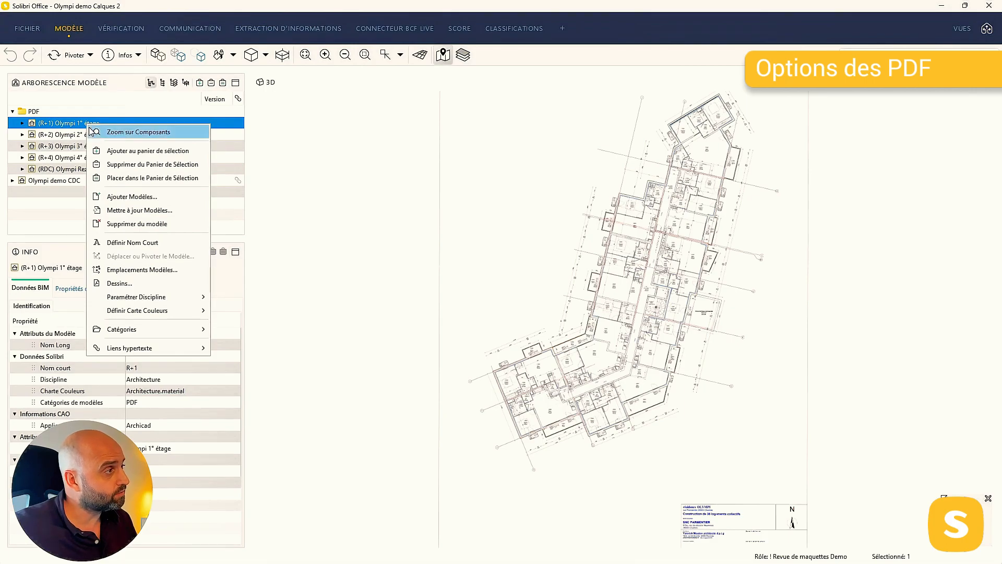
{"action": "left_click", "coordinate": [193, 284]}
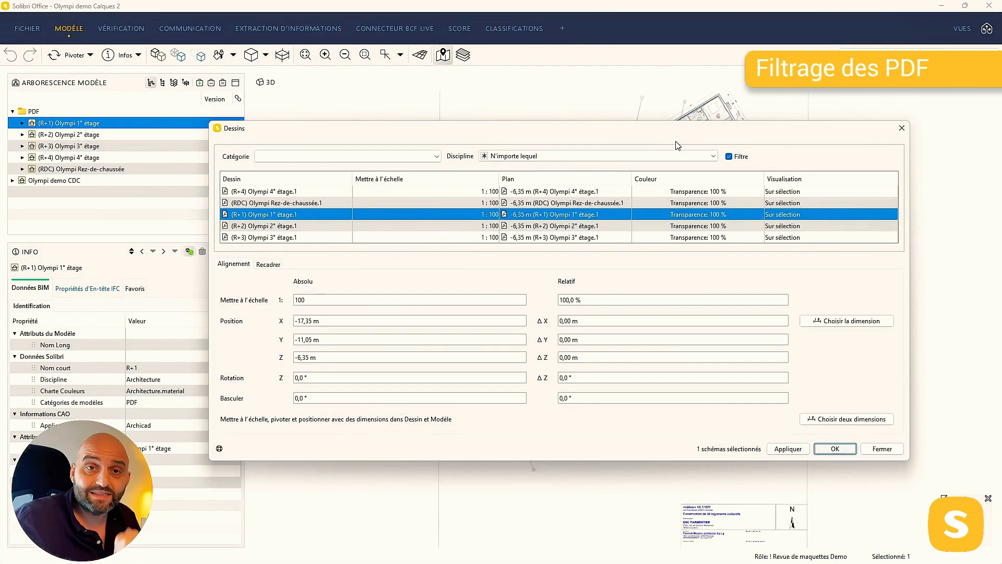
{"action": "left_click", "coordinate": [714, 155]}
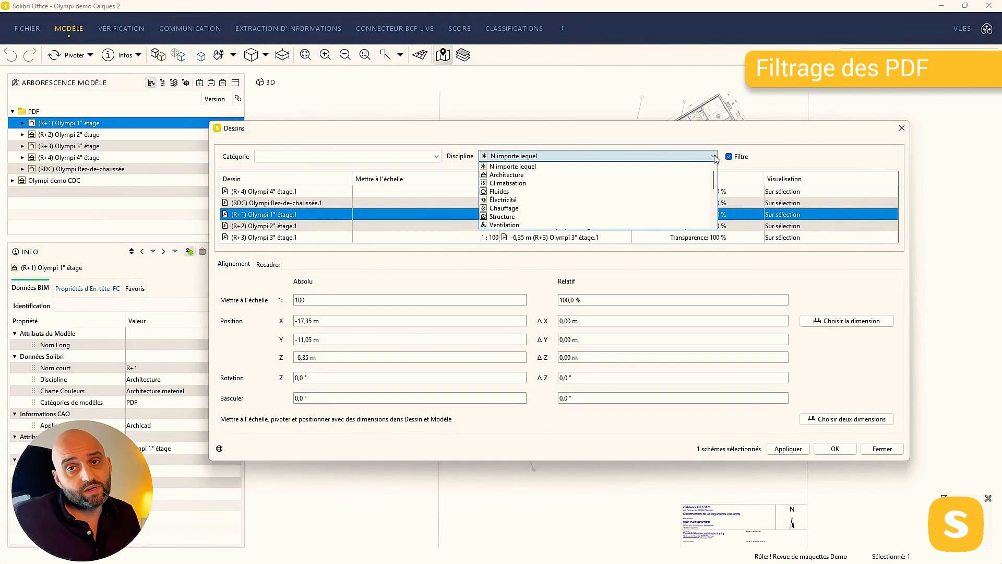
{"action": "left_click", "coordinate": [440, 130]}
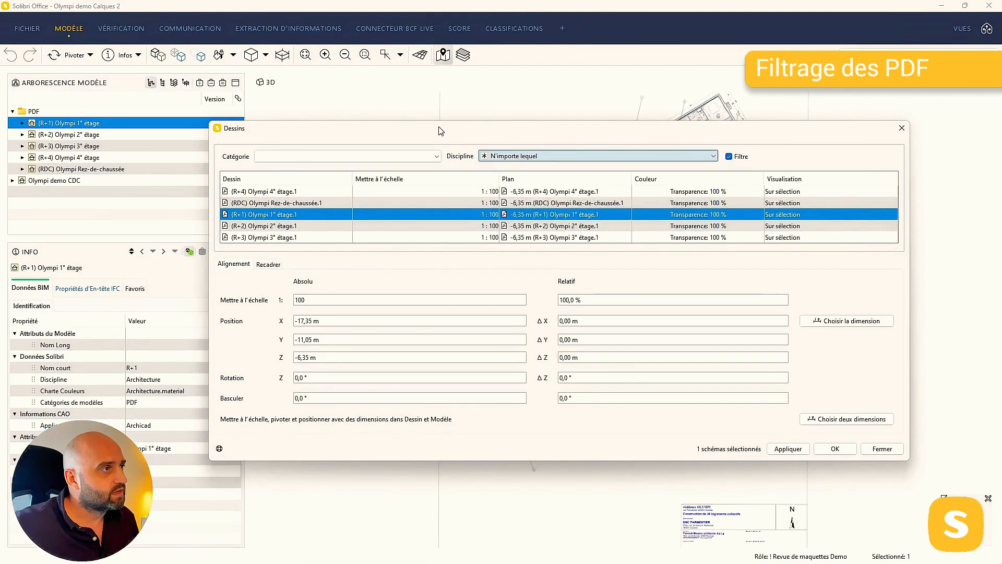
{"action": "left_click", "coordinate": [437, 157]}
{"action": "left_click", "coordinate": [265, 179]}
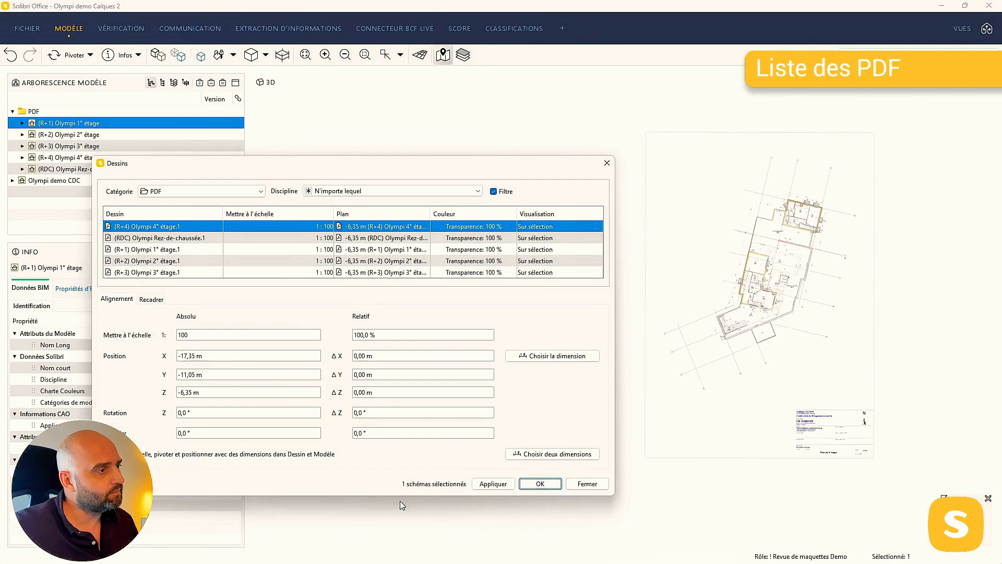
{"action": "left_click_drag", "start_coordinate": [399, 500], "coordinate": [400, 544]}
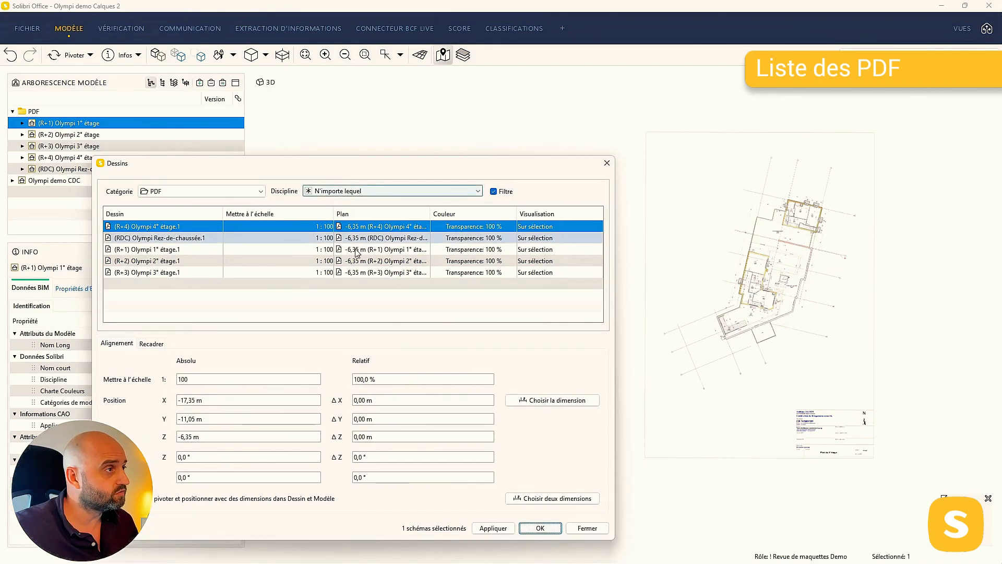
Select the Olympi 2° étage drawing and check the scale written in its title block
{"action": "left_click", "coordinate": [298, 260]}
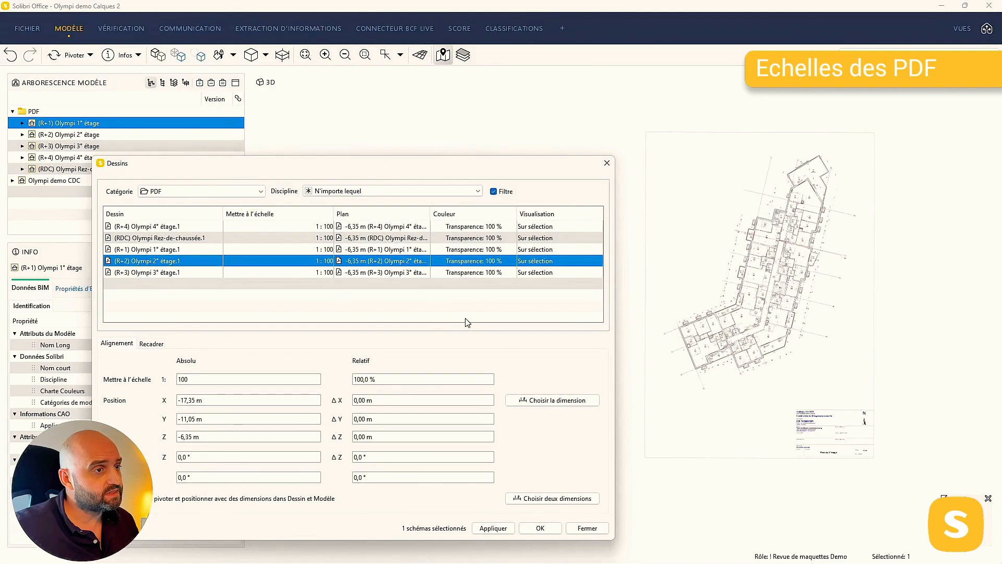
{"action": "scroll", "coordinate": [882, 483], "scroll_direction": "up", "scroll_amount": 6}
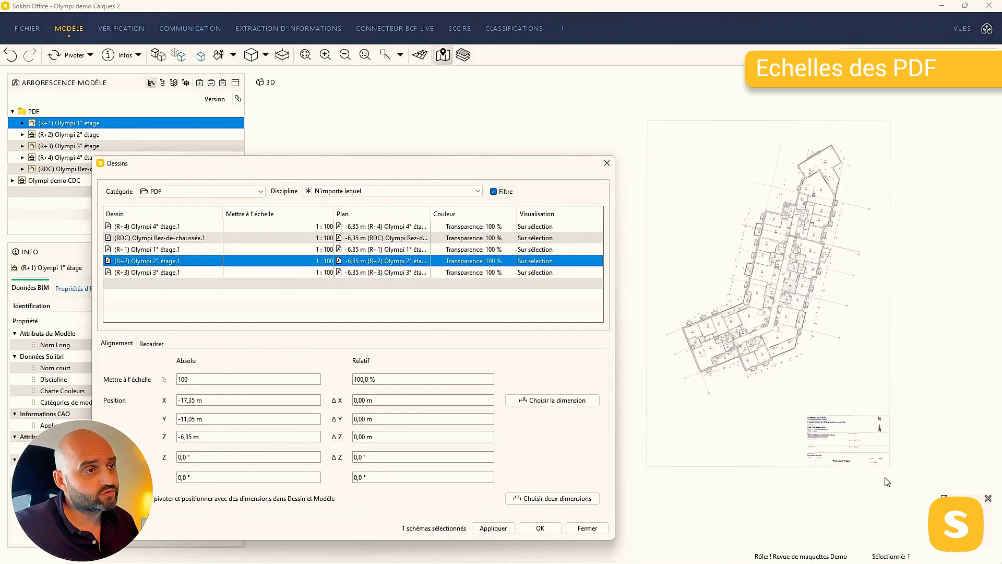
{"action": "scroll", "coordinate": [889, 465], "scroll_direction": "up", "scroll_amount": 4}
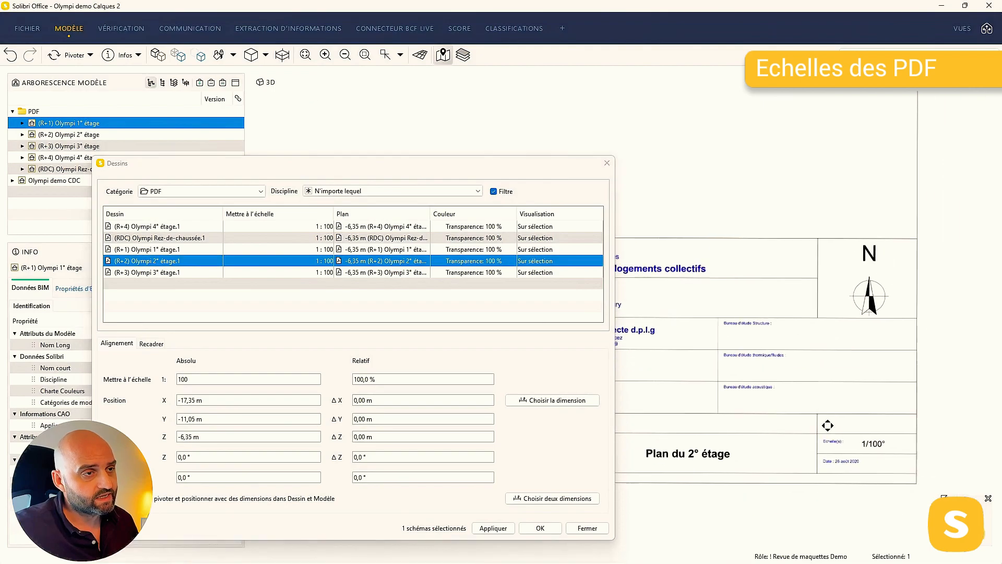
{"action": "scroll", "coordinate": [840, 457], "scroll_direction": "down", "scroll_amount": 8}
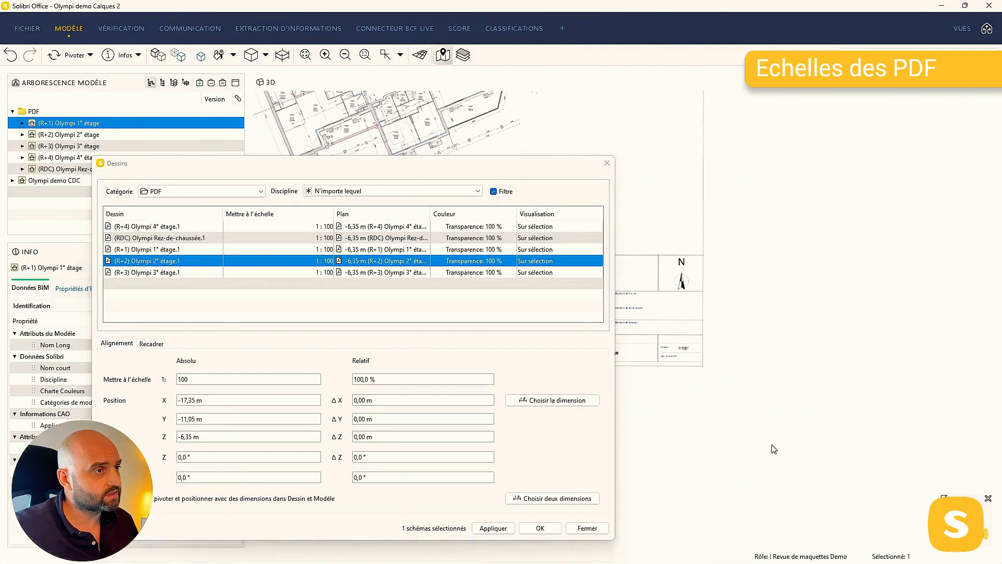
{"action": "scroll", "coordinate": [772, 432], "scroll_direction": "down", "scroll_amount": 4}
{"action": "middle_click_drag", "start_coordinate": [666, 361], "coordinate": [901, 476]}
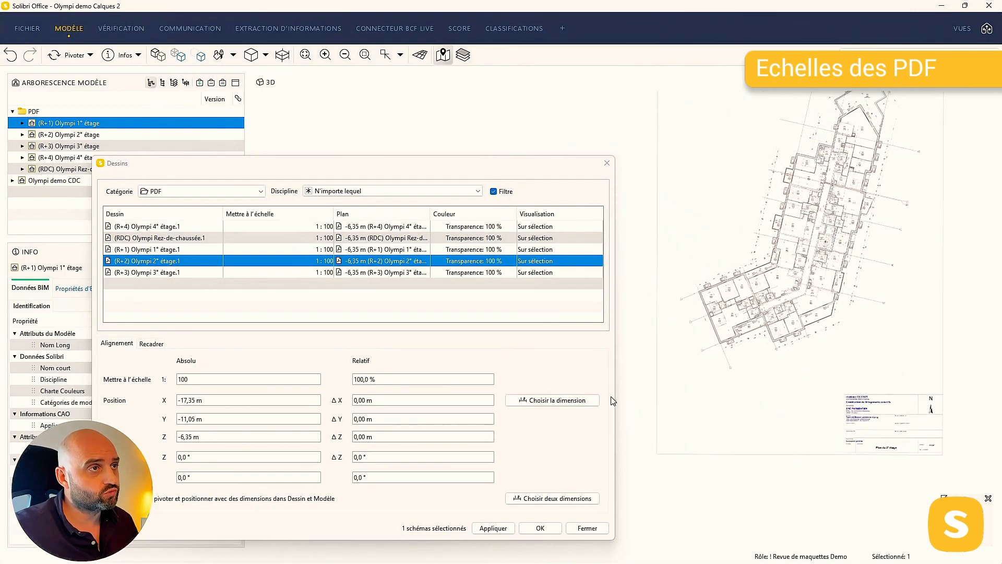
Apply an absolute scale of 1:100 to the Olympi 2° étage drawing
{"action": "left_click", "coordinate": [306, 262]}
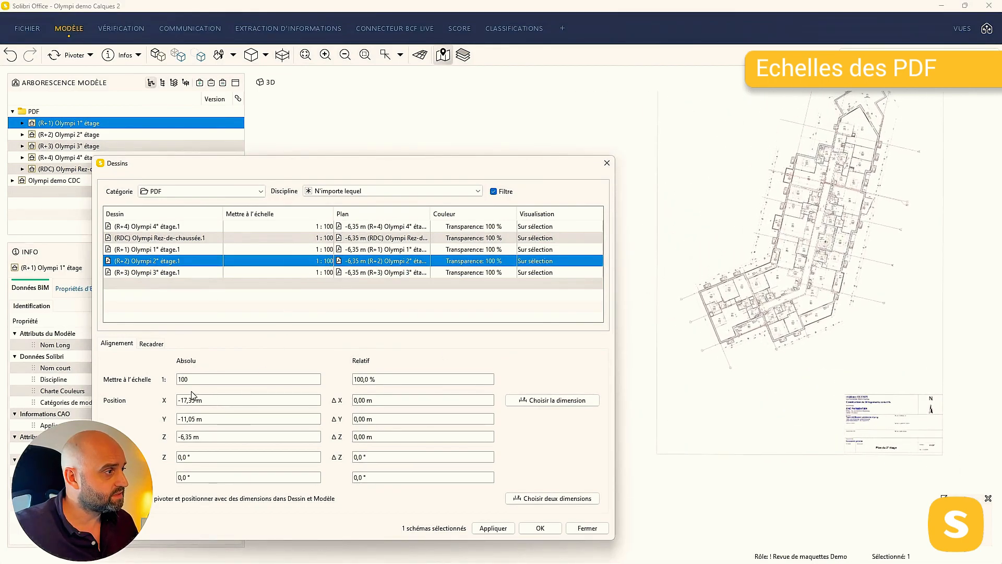
{"action": "type", "text": "2"}
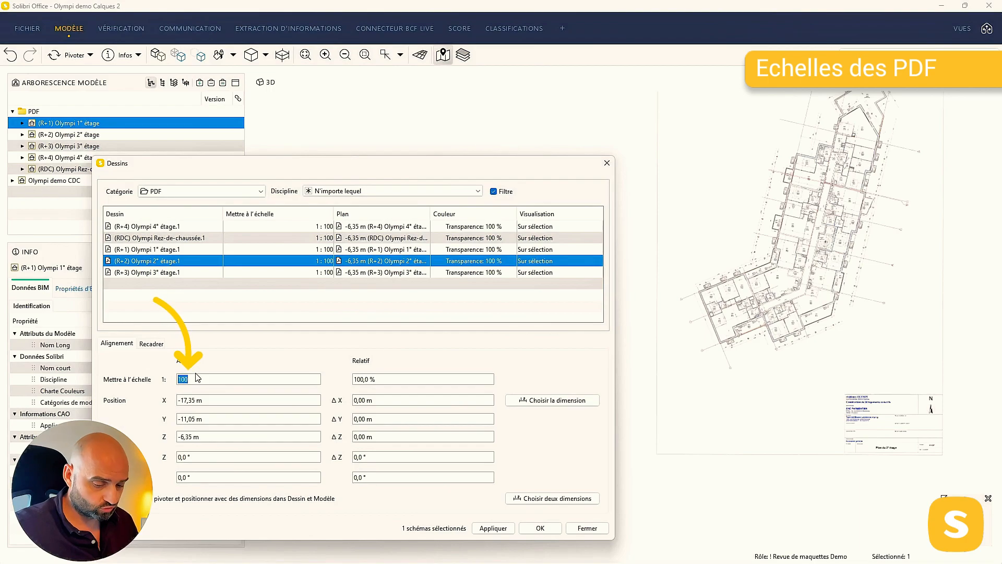
{"action": "left_click", "coordinate": [483, 528]}
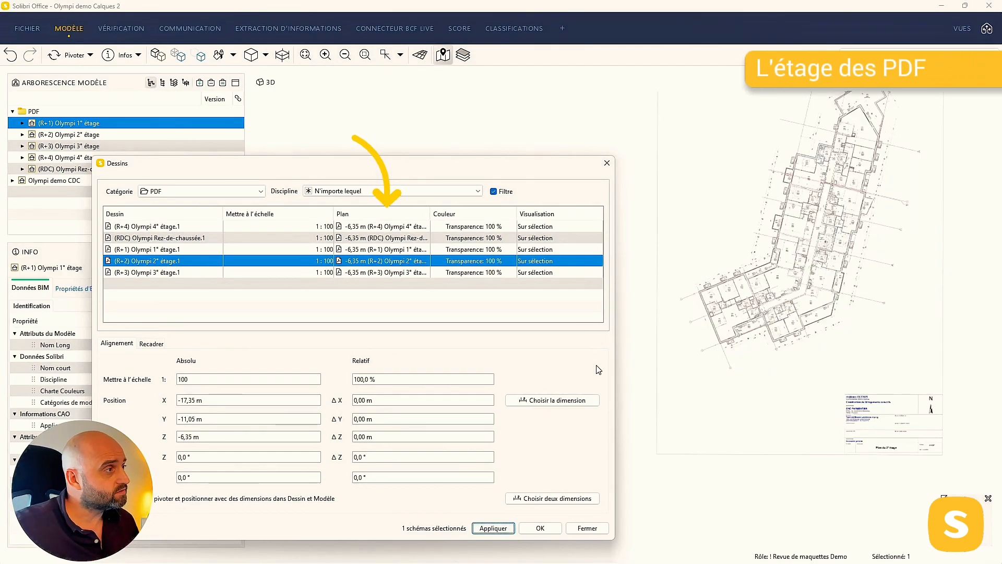
Widen the drawing list and place the Olympi 4° étage drawing on the +10,88 m R+4 plane
{"action": "left_click_drag", "start_coordinate": [618, 319], "coordinate": [704, 318]}
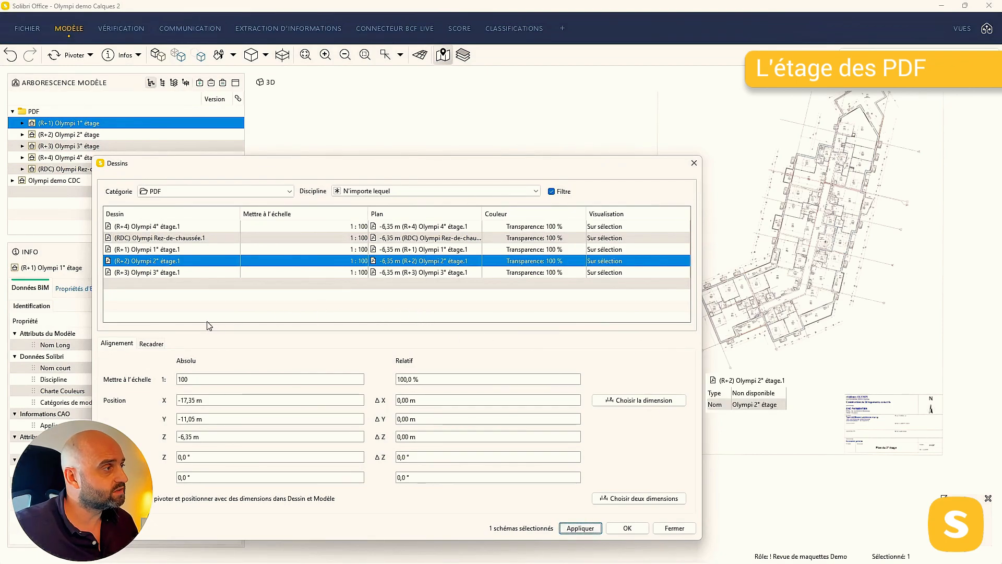
{"action": "left_click", "coordinate": [184, 226]}
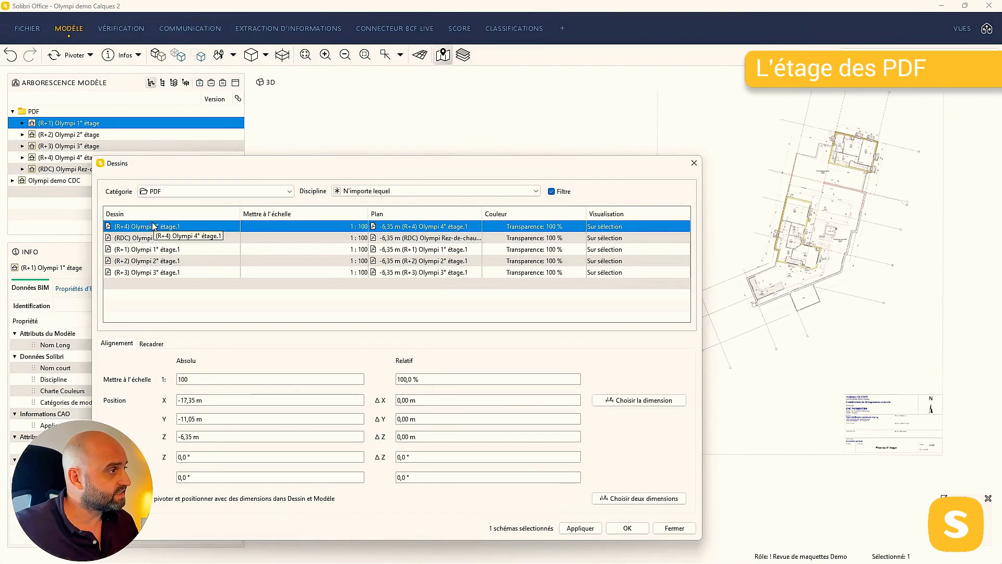
{"action": "left_click", "coordinate": [479, 227]}
{"action": "scroll", "coordinate": [478, 240], "scroll_direction": "up", "scroll_amount": 7}
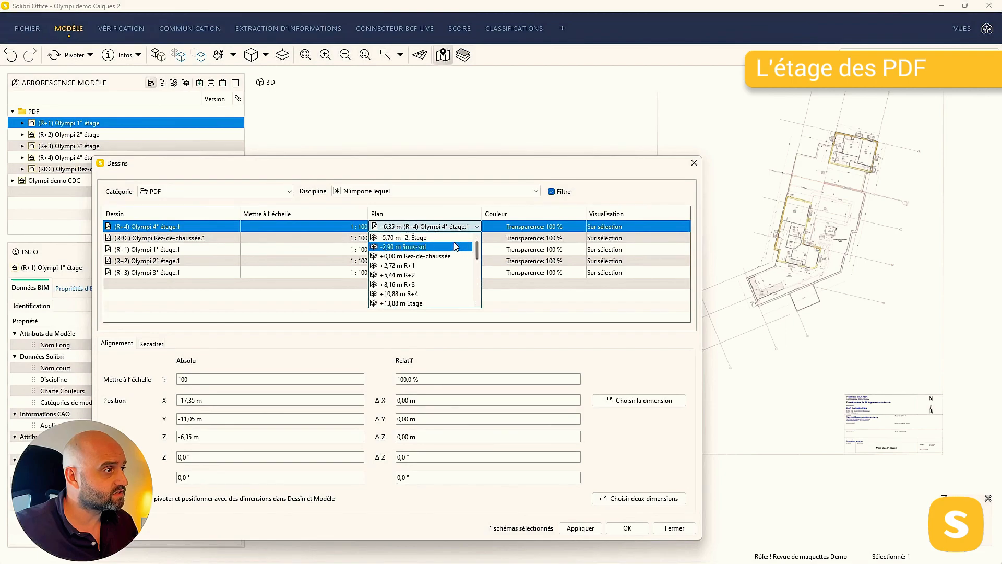
{"action": "left_click", "coordinate": [424, 295]}
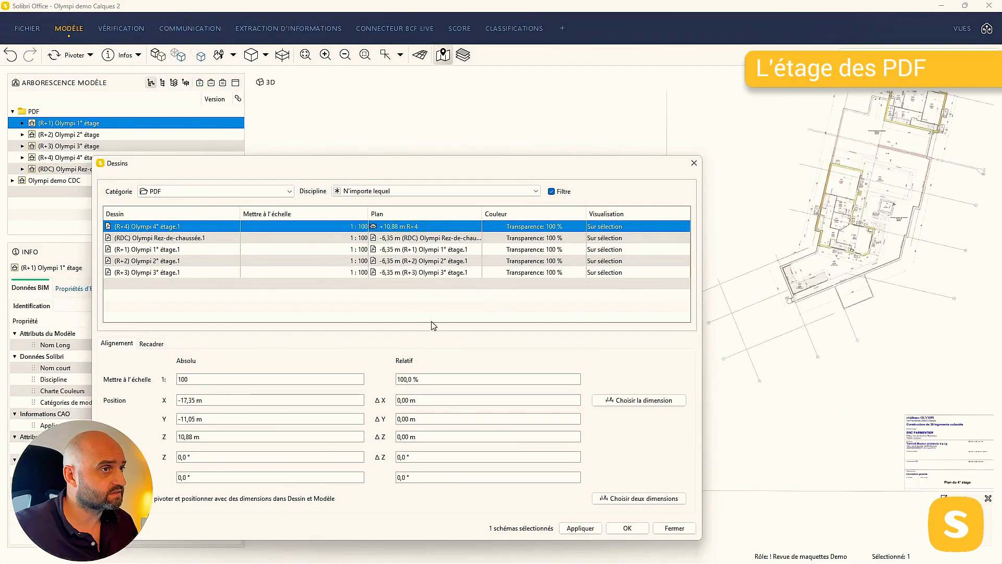
Place the Rez-de-chaussée drawing on the +0,00 m Rez-de-chaussée plane and the 1° étage drawing on +2,72 m R+1
{"action": "left_click", "coordinate": [472, 239]}
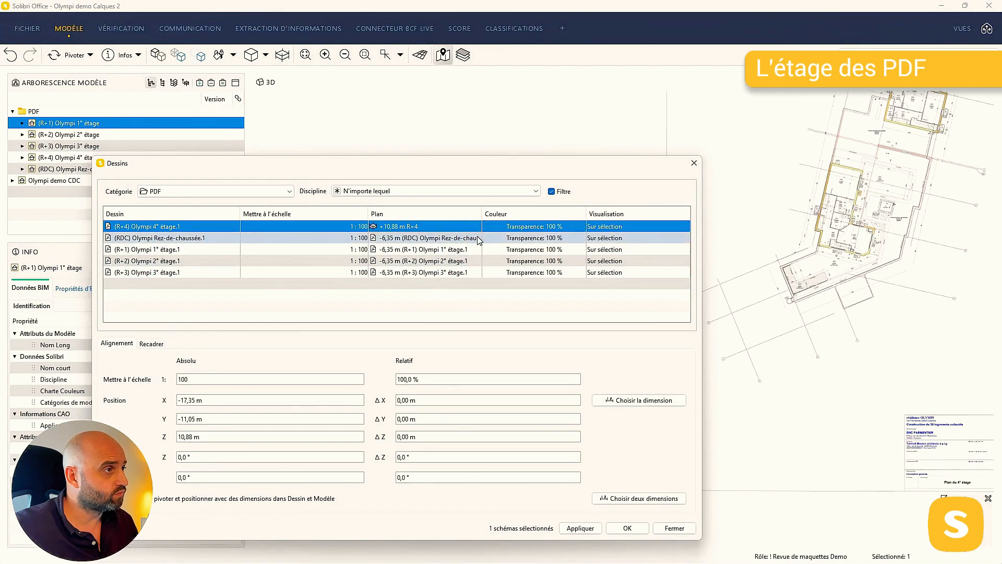
{"action": "left_click", "coordinate": [476, 238]}
{"action": "left_click", "coordinate": [433, 267]}
{"action": "left_click", "coordinate": [246, 252]}
{"action": "left_click", "coordinate": [476, 249]}
{"action": "left_click_drag", "start_coordinate": [476, 313], "coordinate": [477, 266]}
{"action": "left_click", "coordinate": [443, 288]}
Place the 2° étage drawing on +5,44 m R+2 and the 3° étage drawing on +8,16 m R+3, and accept the settings
{"action": "left_click", "coordinate": [476, 261]}
{"action": "left_click", "coordinate": [440, 311]}
{"action": "left_click", "coordinate": [476, 272]}
{"action": "left_click", "coordinate": [448, 317]}
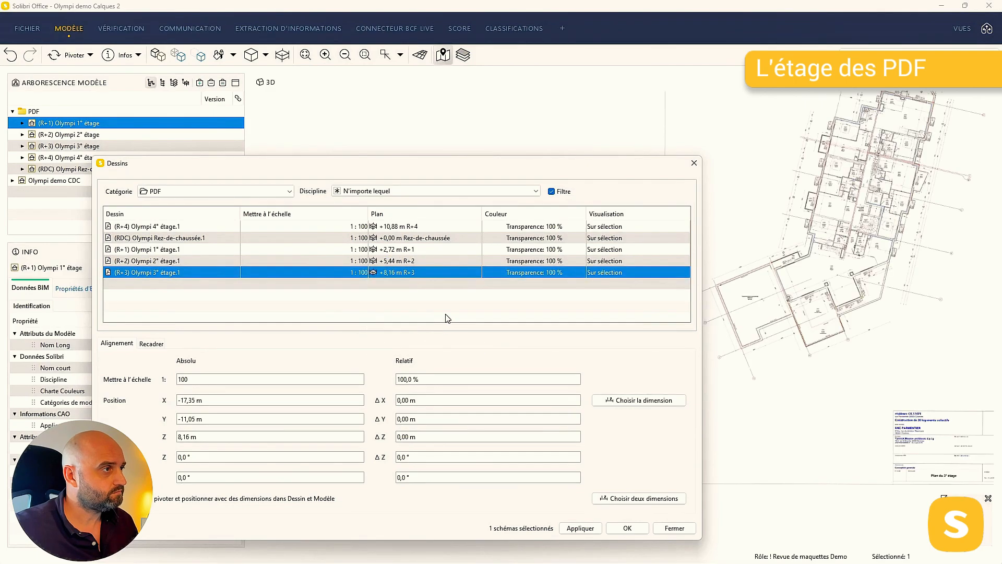
{"action": "left_click", "coordinate": [579, 528]}
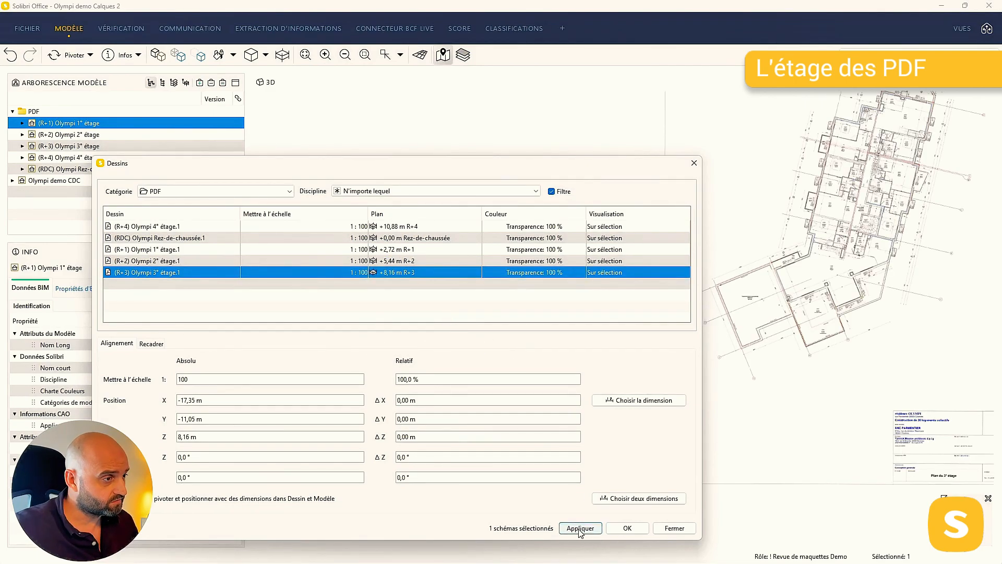
{"action": "left_click", "coordinate": [633, 531]}
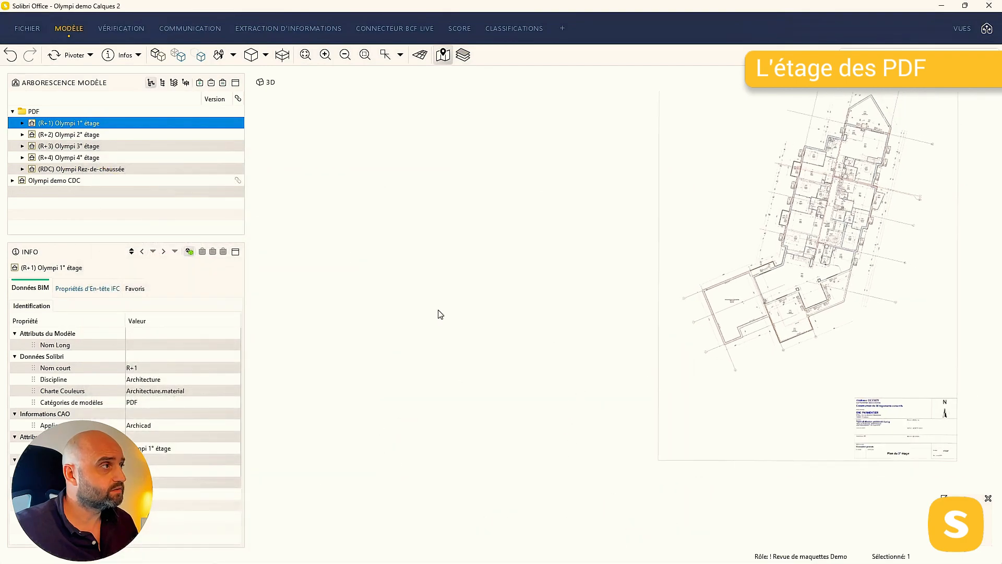
Display all five PDF floor drawings together in the 3D view and inspect their stacking in perspective
{"action": "left_click_drag", "start_coordinate": [120, 168], "coordinate": [122, 127]}
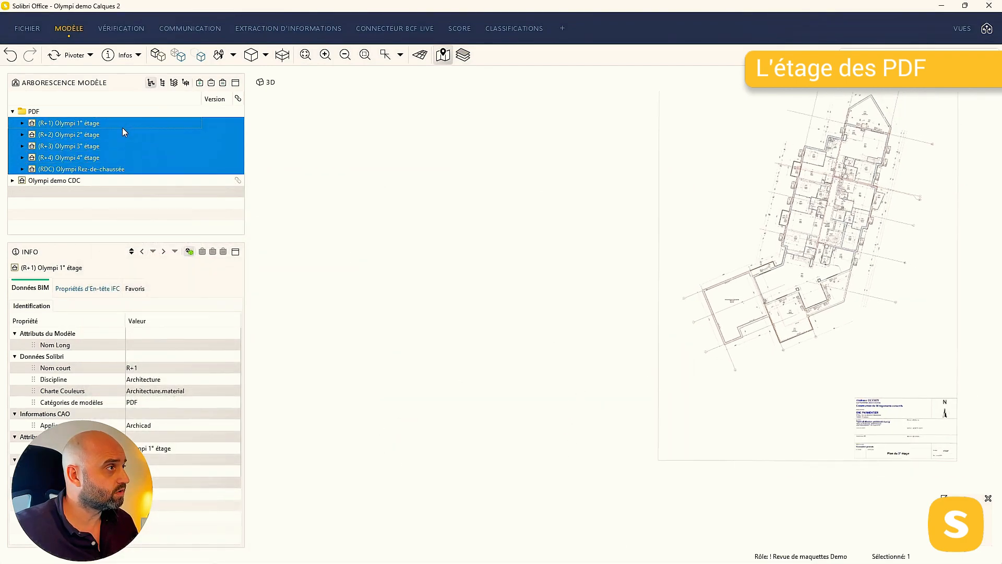
{"action": "left_click", "coordinate": [223, 84]}
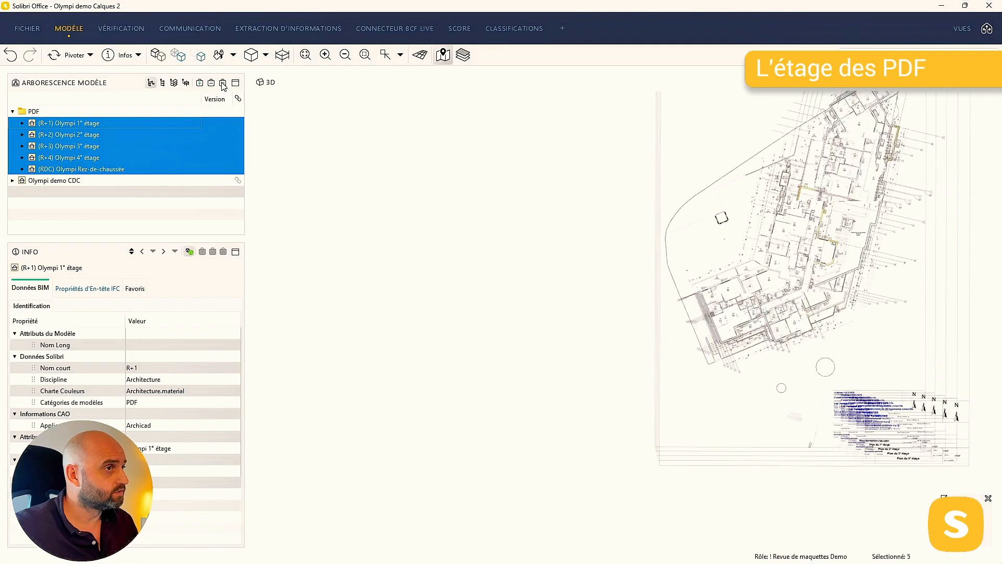
{"action": "left_click_drag", "start_coordinate": [721, 364], "coordinate": [771, 226]}
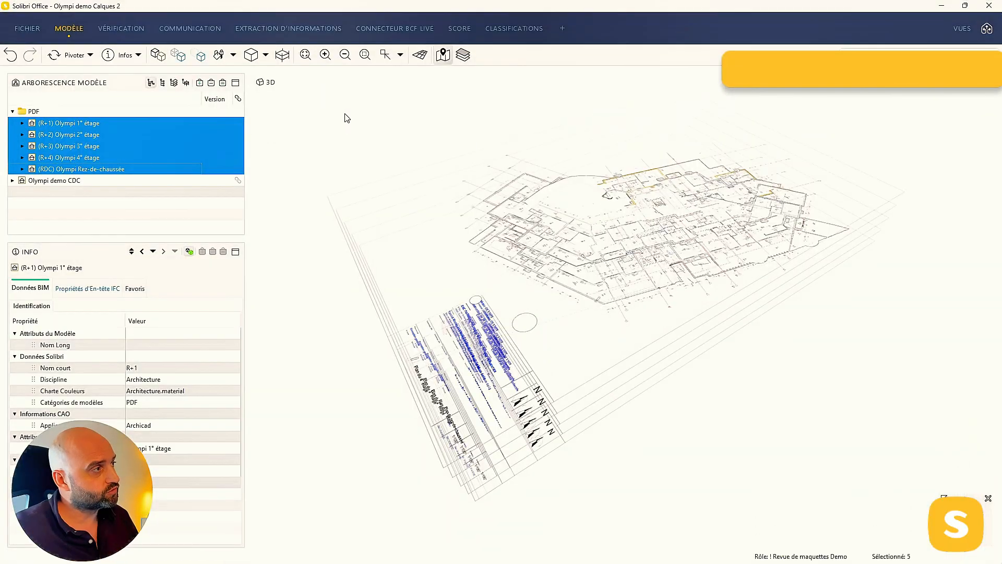
Isolate the Rez-de-chaussée PDF drawing in the 3D view and expand the Olympi demo CDC model tree down to its building storeys
{"action": "left_click", "coordinate": [142, 169]}
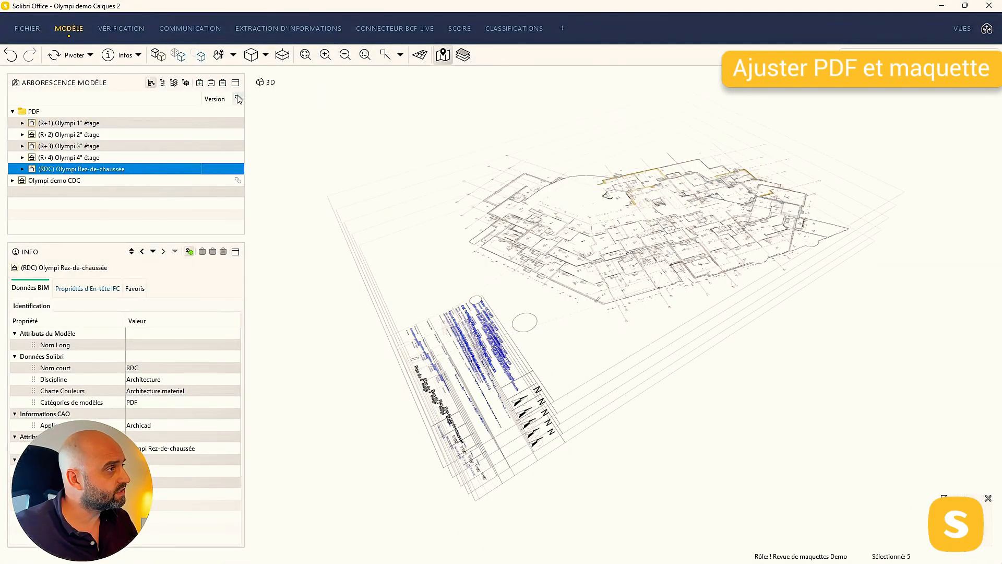
{"action": "left_click", "coordinate": [223, 83]}
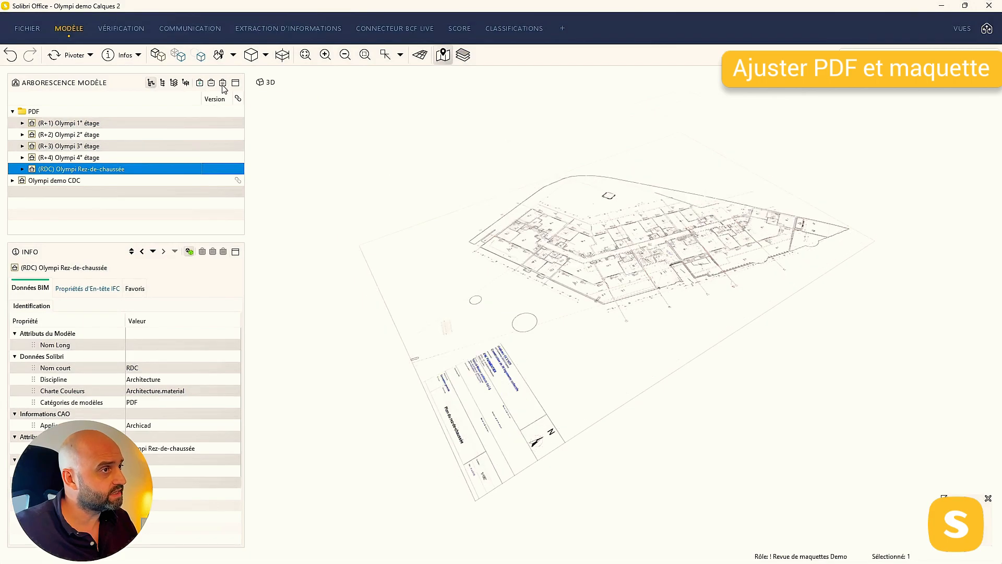
{"action": "left_click", "coordinate": [11, 181]}
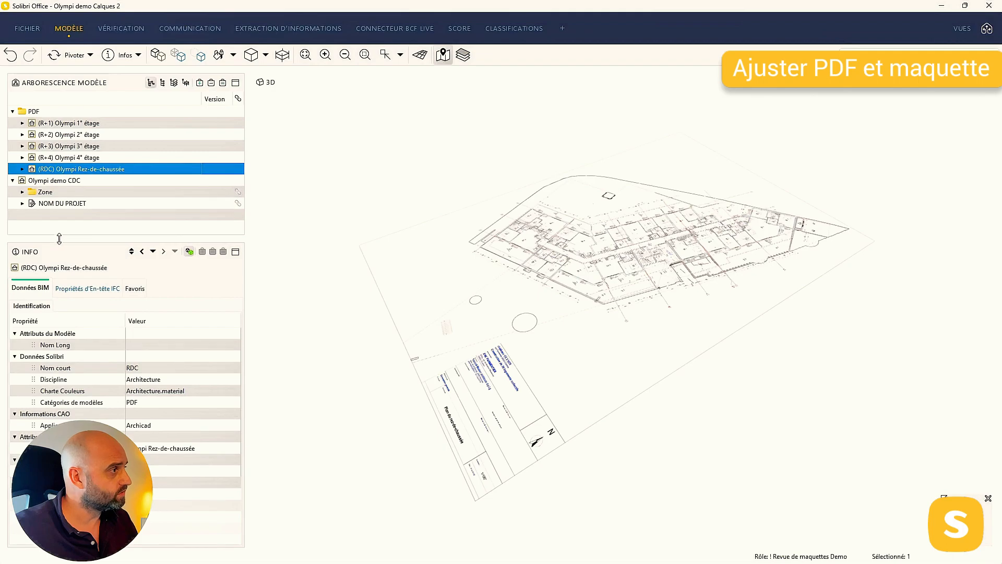
{"action": "left_click_drag", "start_coordinate": [59, 236], "coordinate": [59, 277]}
{"action": "left_click", "coordinate": [22, 204]}
{"action": "left_click", "coordinate": [32, 215]}
{"action": "left_click", "coordinate": [42, 226]}
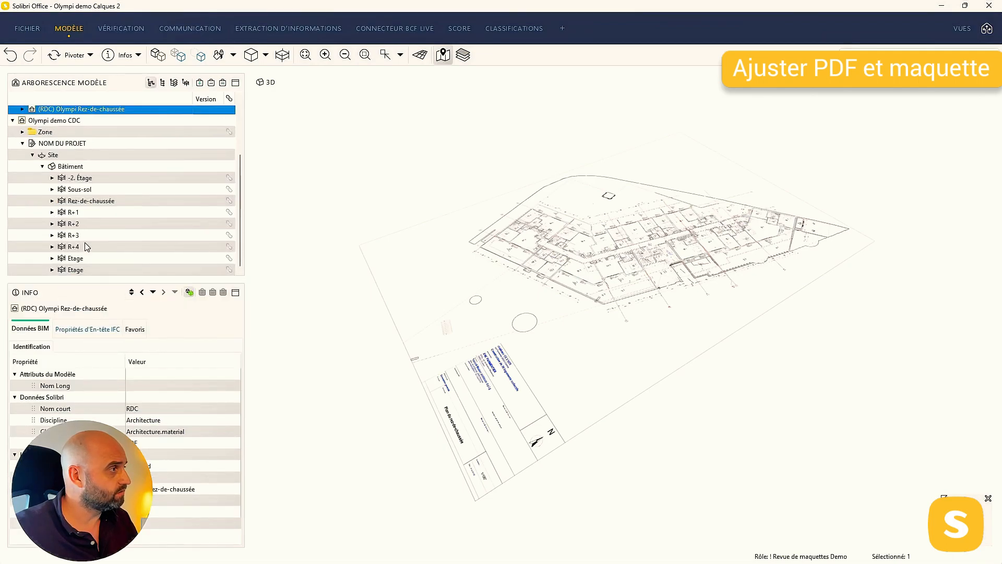
Add the walls (Mur) of the model's Rez-de-chaussée storey to the 3D view alongside the PDF drawing
{"action": "left_click", "coordinate": [86, 201]}
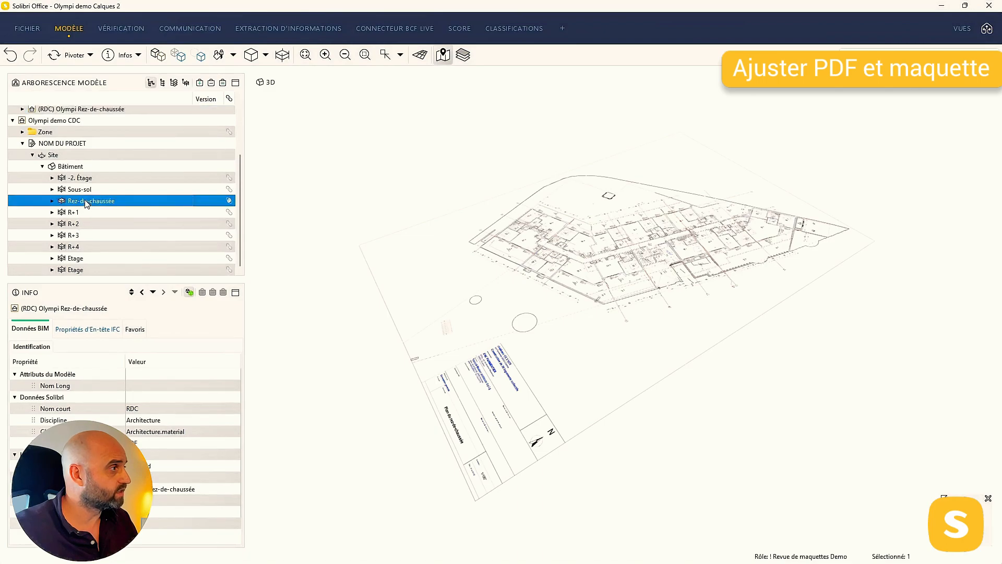
{"action": "left_click", "coordinate": [53, 201]}
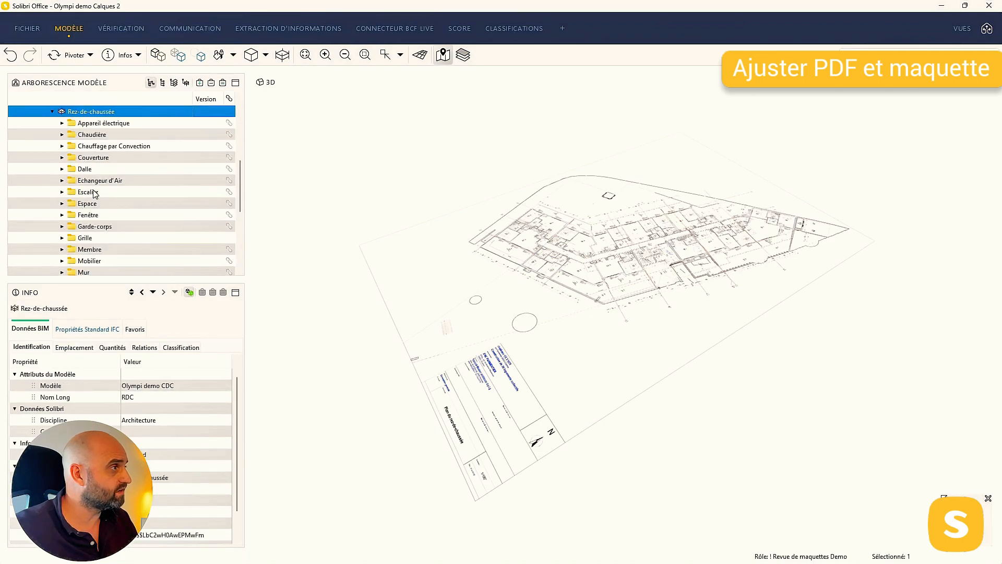
{"action": "scroll", "coordinate": [110, 253], "scroll_direction": "down", "scroll_amount": 1}
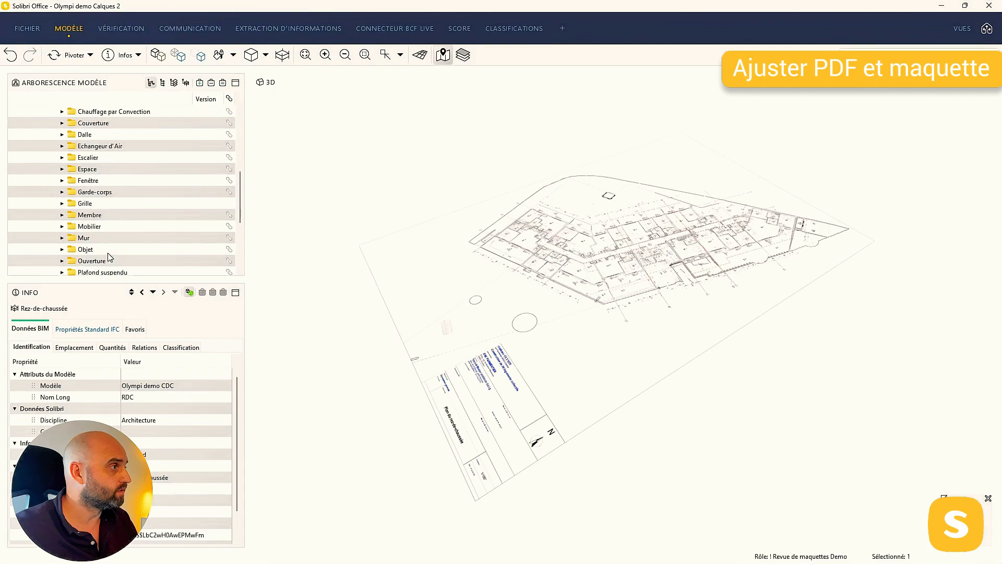
{"action": "left_click", "coordinate": [106, 239]}
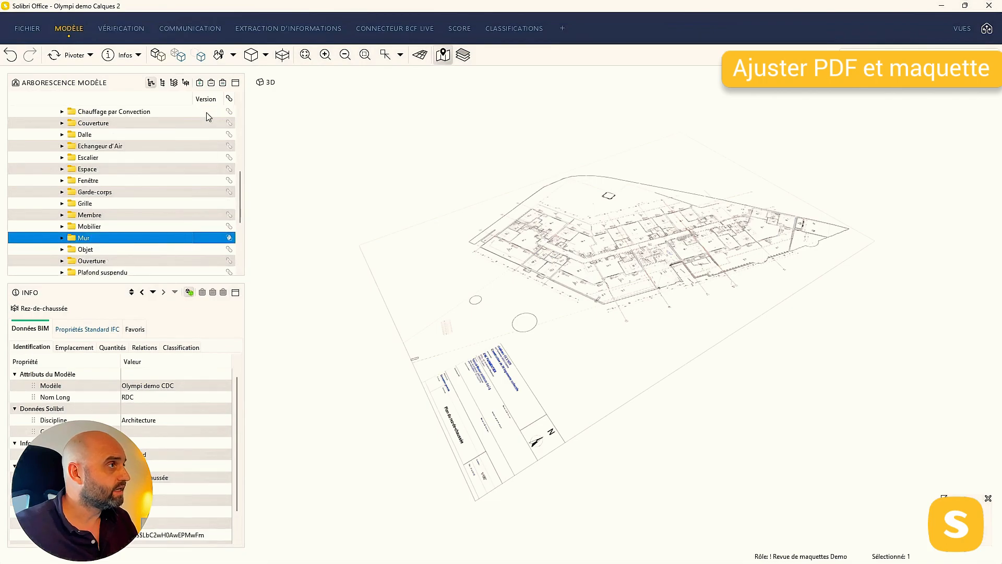
{"action": "left_click", "coordinate": [199, 83]}
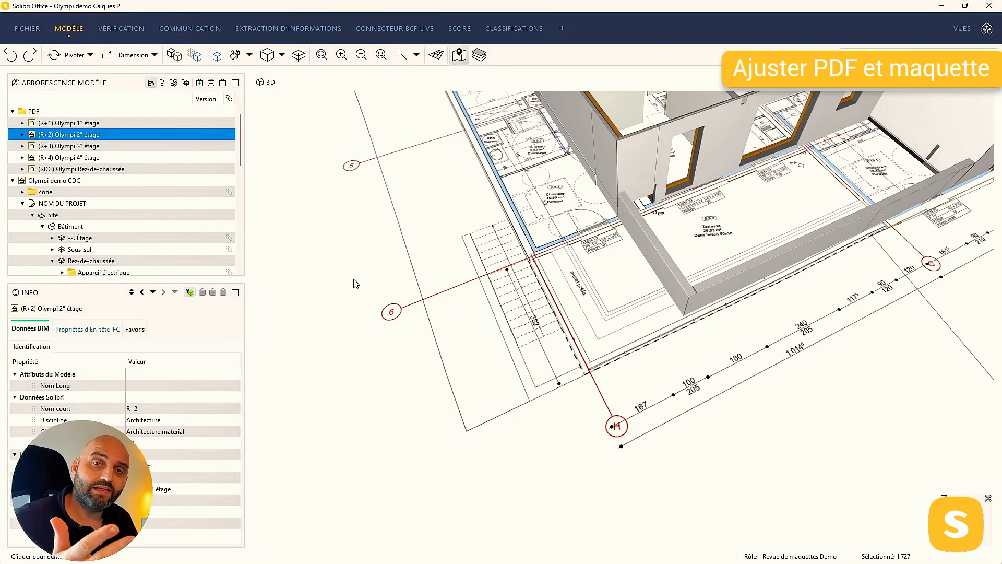
Align the Rez-de-chaussée drawing by picking a dimension between its terrace wall corner and the matching 3D wall corner, and apply the offset
{"action": "right_click", "coordinate": [116, 138]}
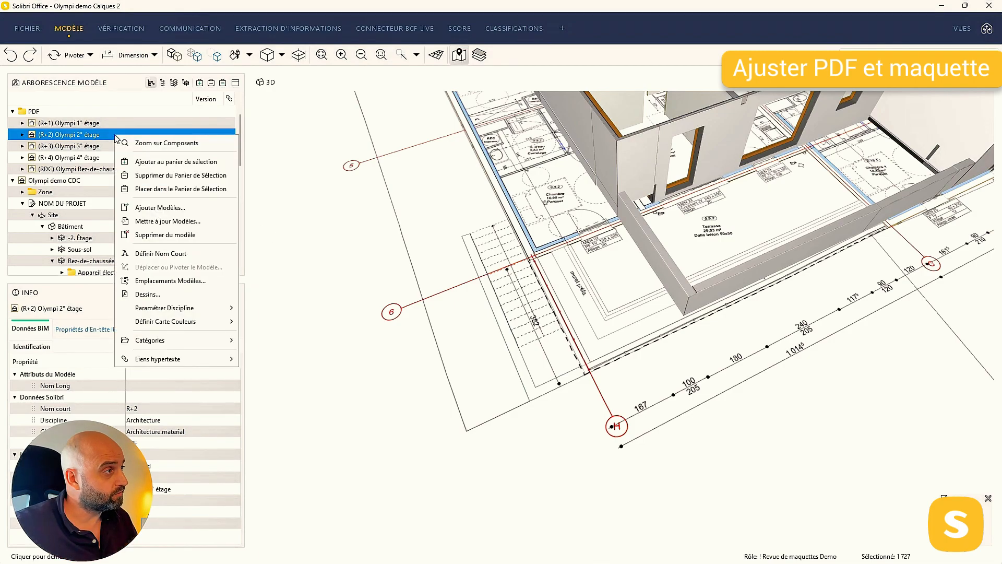
{"action": "left_click", "coordinate": [192, 297]}
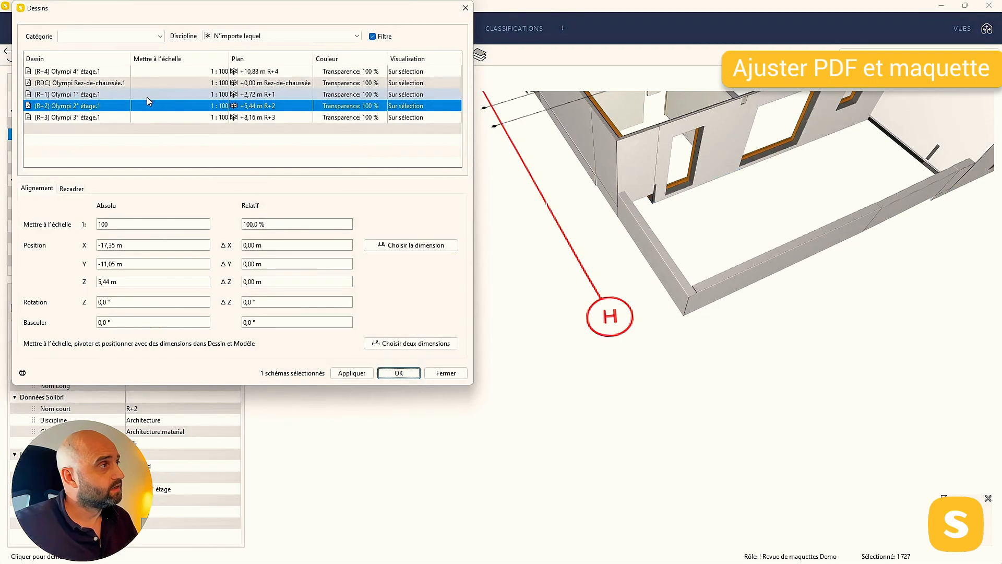
{"action": "left_click", "coordinate": [117, 85]}
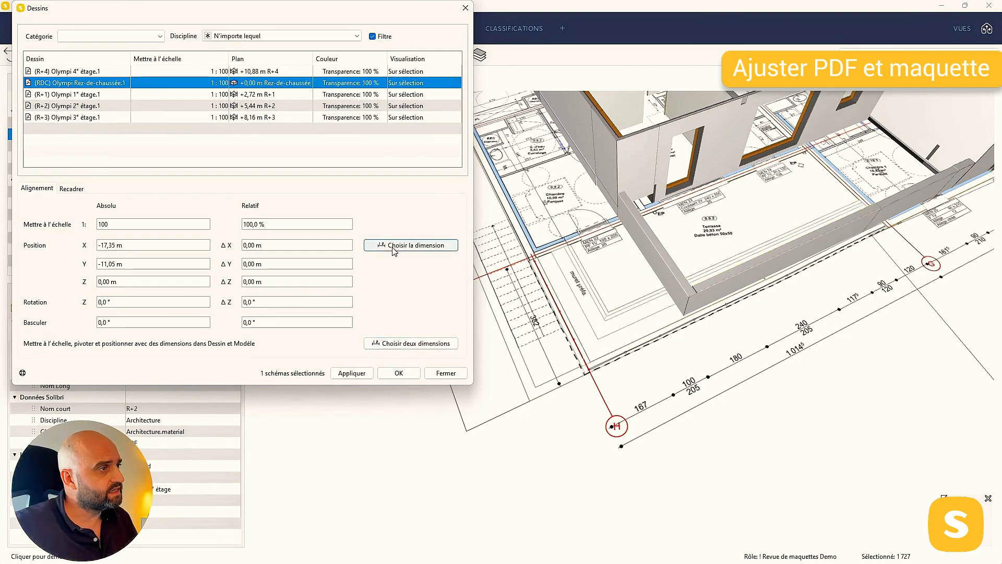
{"action": "left_click", "coordinate": [418, 246]}
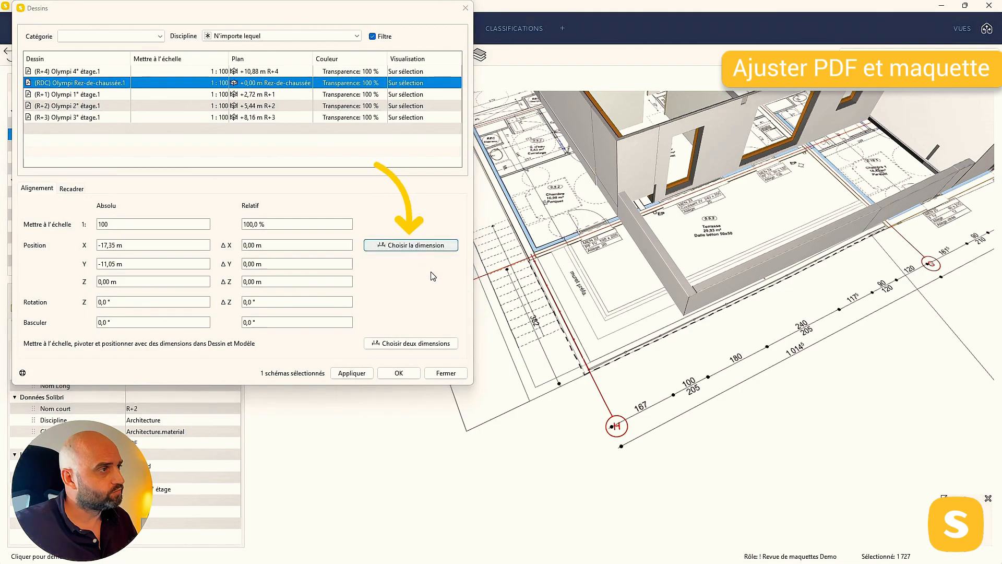
{"action": "scroll", "coordinate": [592, 397], "scroll_direction": "up", "scroll_amount": 3}
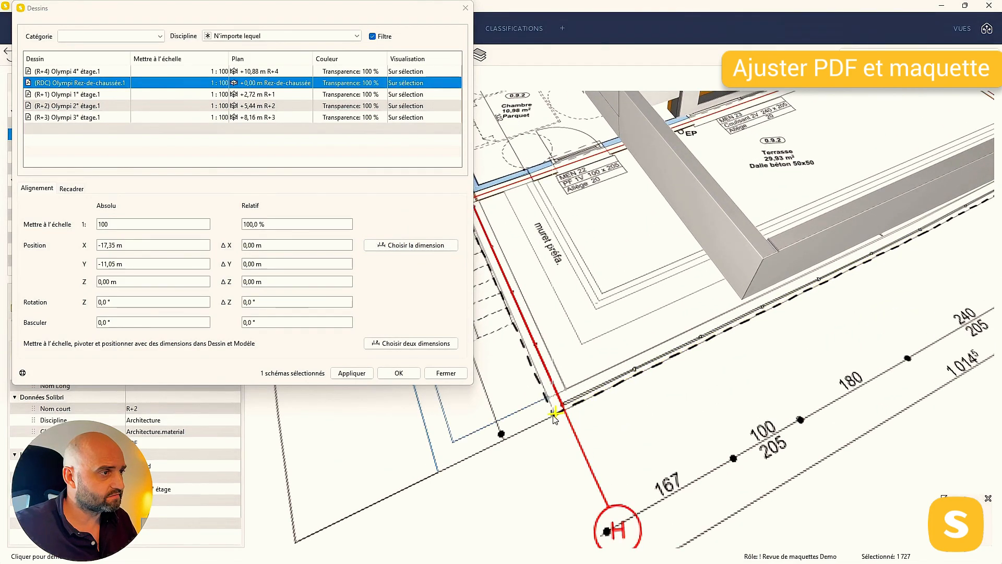
{"action": "left_click", "coordinate": [742, 300]}
{"action": "mouse_move", "coordinate": [755, 403]}
{"action": "middle_mouse_down"}
{"action": "mouse_move", "coordinate": [564, 319]}
{"action": "mouse_move", "coordinate": [706, 356]}
{"action": "mouse_move", "coordinate": [746, 404]}
{"action": "middle_mouse_up"}
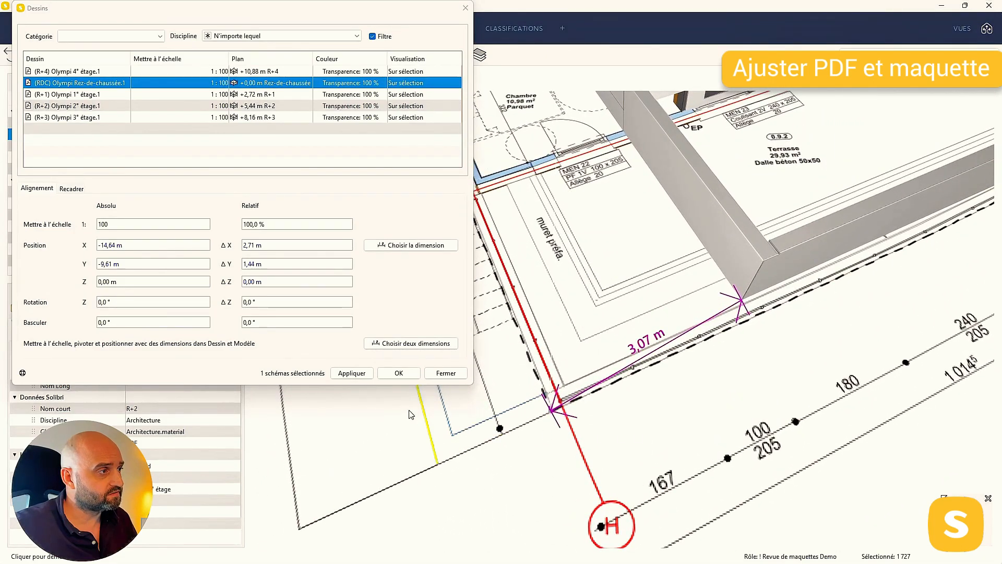
{"action": "left_click", "coordinate": [351, 373]}
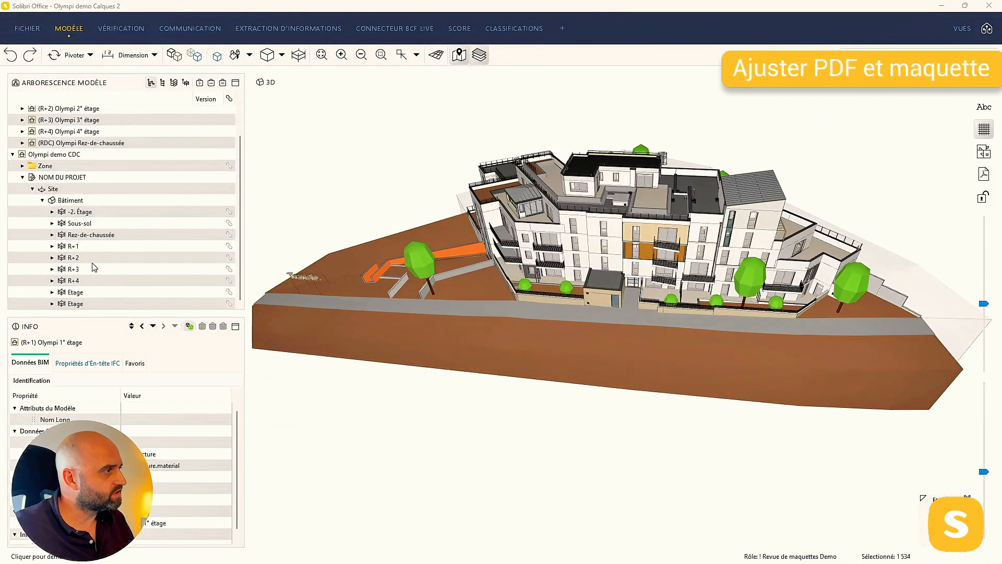
Isolate the R+1 storey of the Olympi demo CDC model in the 3D view and look at it from above
{"action": "left_click", "coordinate": [114, 249]}
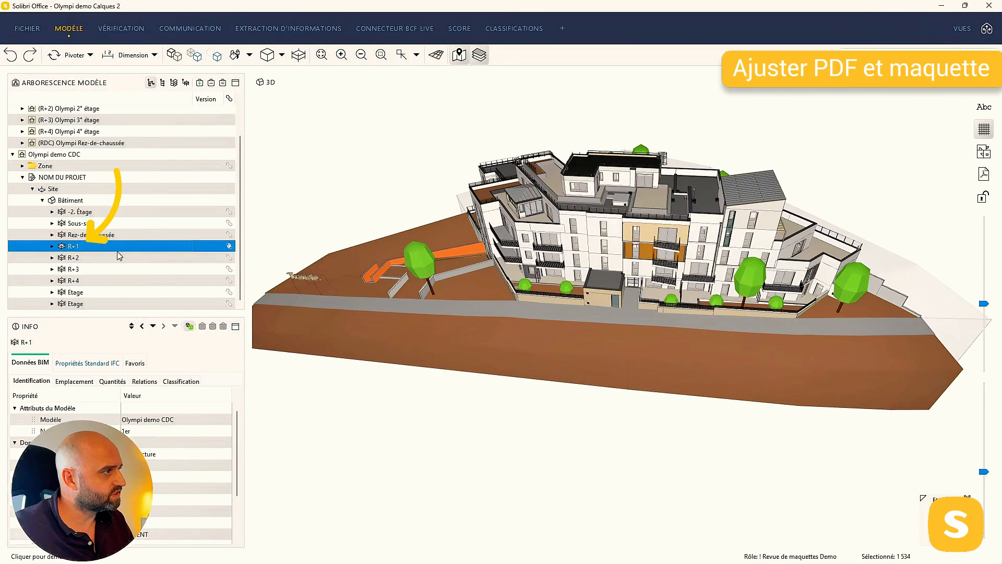
{"action": "left_click", "coordinate": [222, 83]}
{"action": "left_click_drag", "start_coordinate": [441, 277], "coordinate": [576, 454]}
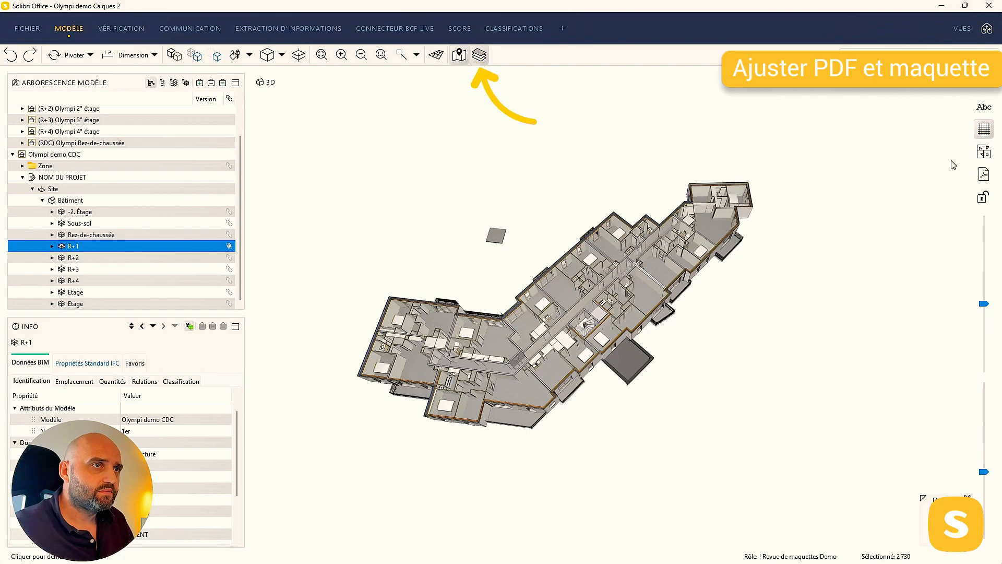
Display the model's grid axes with the R+1 storey and inspect them around the building
{"action": "left_click", "coordinate": [985, 130]}
{"action": "left_click_drag", "start_coordinate": [789, 407], "coordinate": [741, 331]}
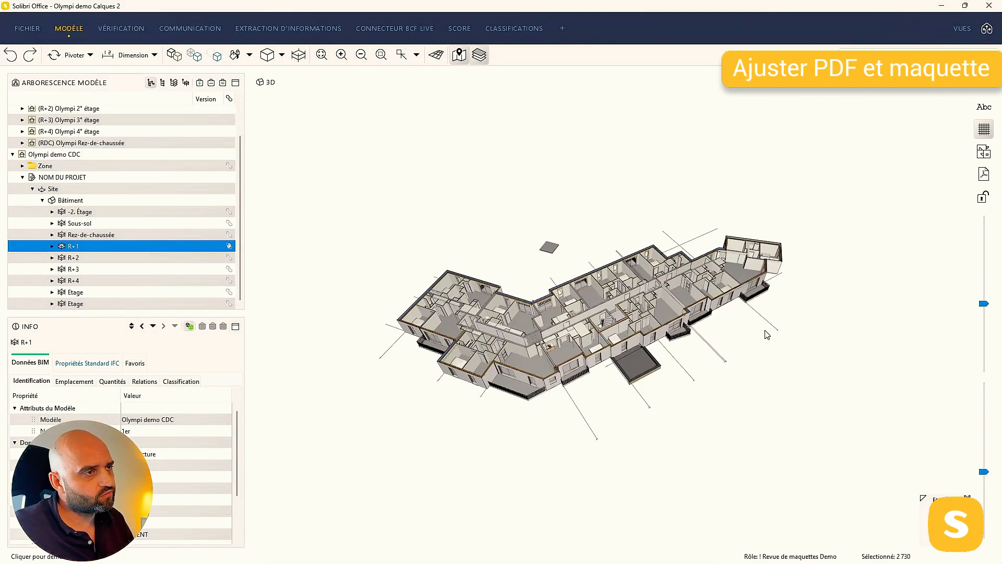
{"action": "scroll", "coordinate": [766, 335], "scroll_direction": "up", "scroll_amount": 5}
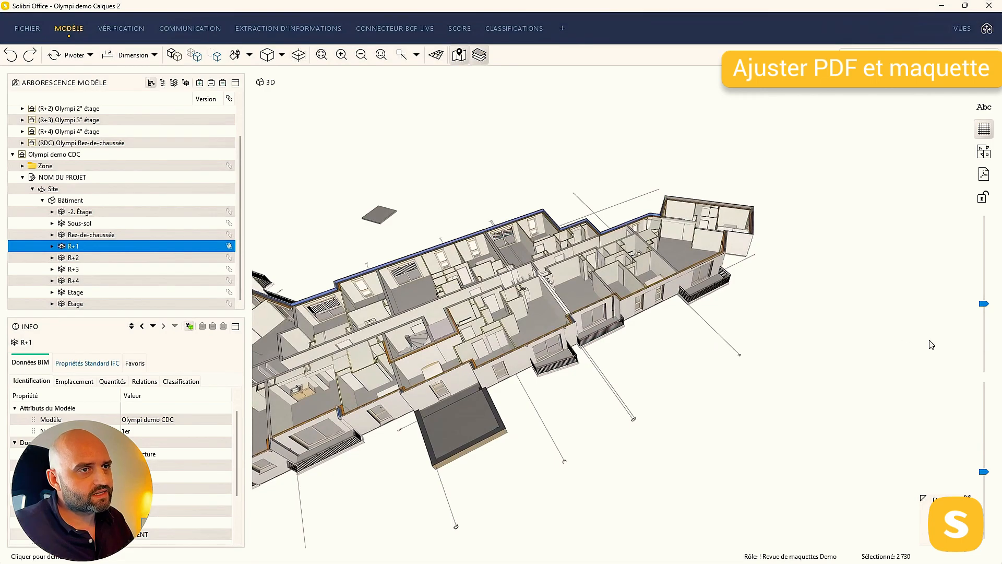
{"action": "mouse_move", "coordinate": [986, 302]}
{"action": "left_mouse_down"}
{"action": "mouse_move", "coordinate": [981, 222]}
{"action": "mouse_move", "coordinate": [984, 304]}
{"action": "left_mouse_up"}
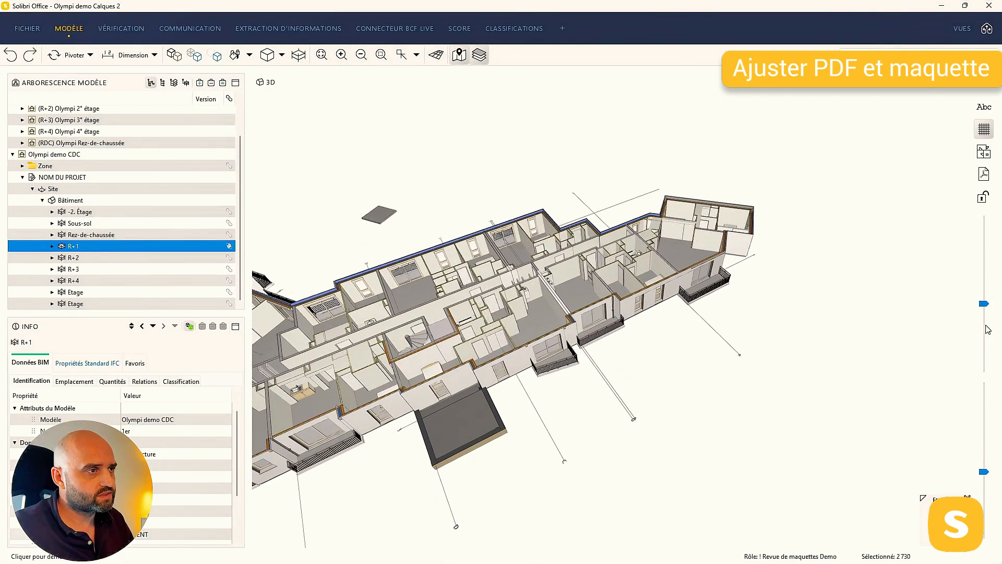
{"action": "left_click_drag", "start_coordinate": [766, 436], "coordinate": [753, 453]}
{"action": "left_click_drag", "start_coordinate": [757, 407], "coordinate": [818, 383]}
{"action": "left_click_drag", "start_coordinate": [797, 419], "coordinate": [813, 452]}
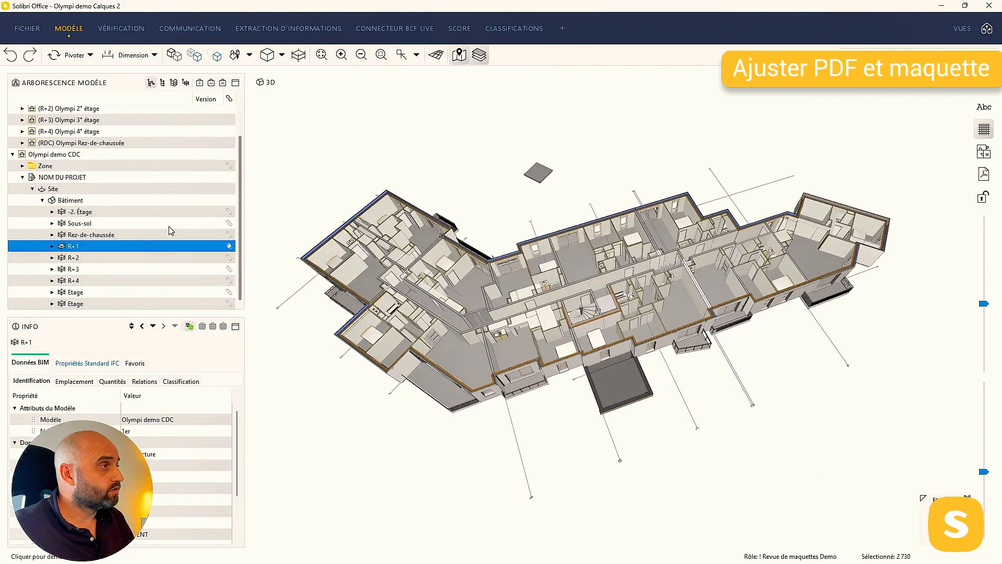
Remove the R+1 storey from the 3D view and show the Olympi 1° étage drawing with the model grid, close to axes 1 and A
{"action": "left_click", "coordinate": [211, 82]}
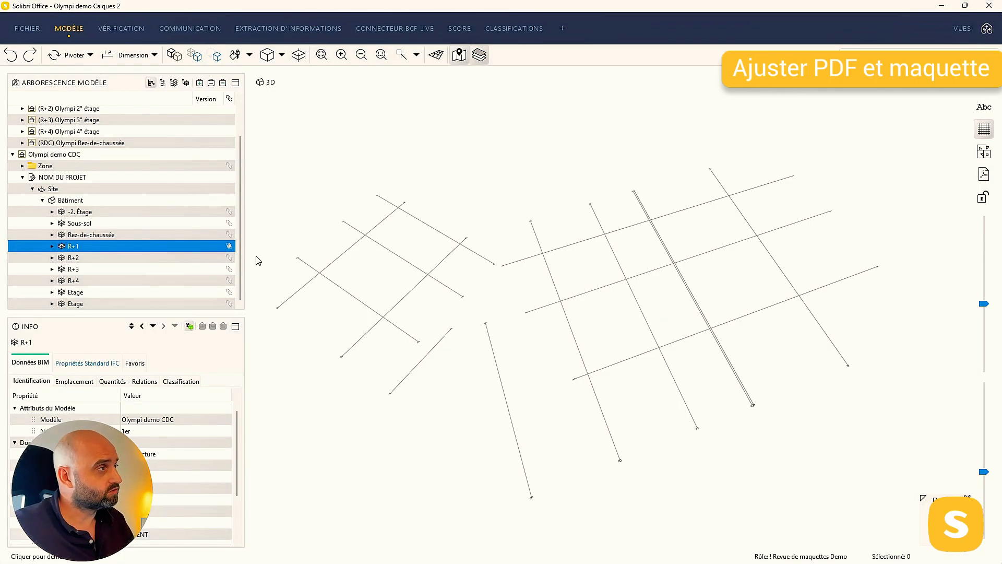
{"action": "scroll", "coordinate": [154, 146], "scroll_direction": "up", "scroll_amount": 2}
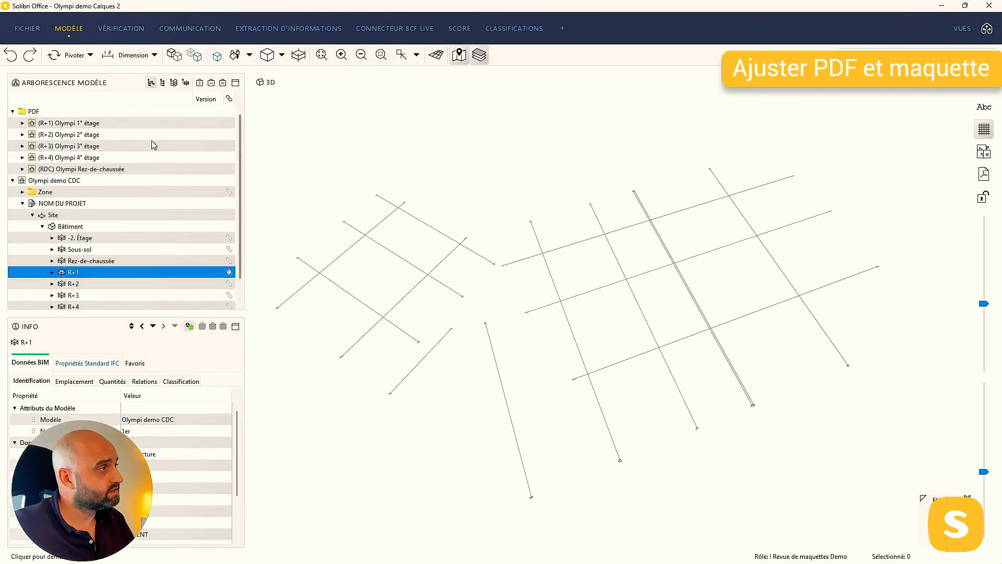
{"action": "left_click", "coordinate": [116, 124]}
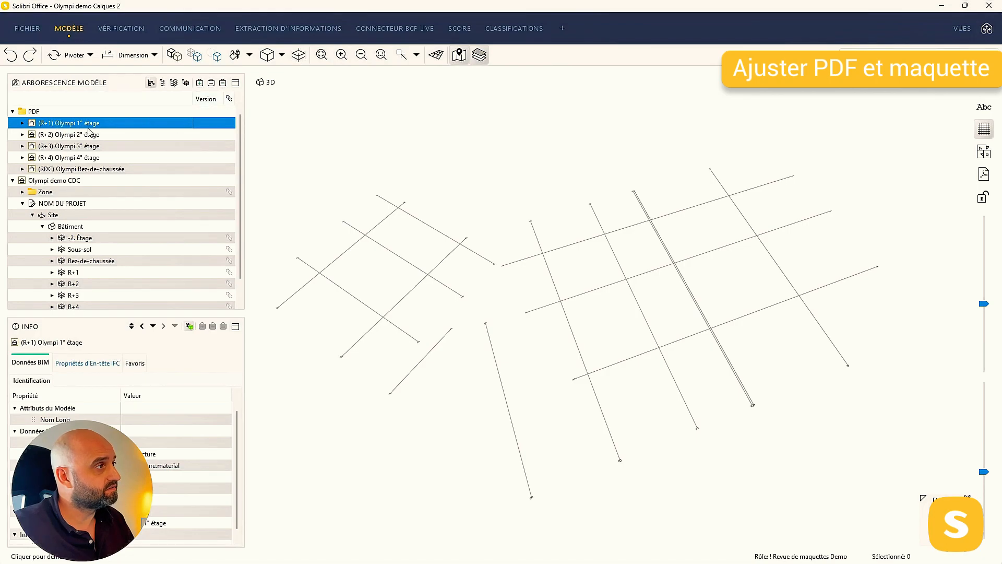
{"action": "left_click", "coordinate": [200, 83]}
{"action": "mouse_move", "coordinate": [568, 335]}
{"action": "left_mouse_down"}
{"action": "mouse_move", "coordinate": [698, 369]}
{"action": "mouse_move", "coordinate": [593, 381]}
{"action": "mouse_move", "coordinate": [490, 424]}
{"action": "left_mouse_up"}
{"action": "middle_click_drag", "start_coordinate": [491, 424], "coordinate": [810, 178]}
{"action": "scroll", "coordinate": [705, 271], "scroll_direction": "up", "scroll_amount": 6}
{"action": "scroll", "coordinate": [710, 271], "scroll_direction": "up", "scroll_amount": 5}
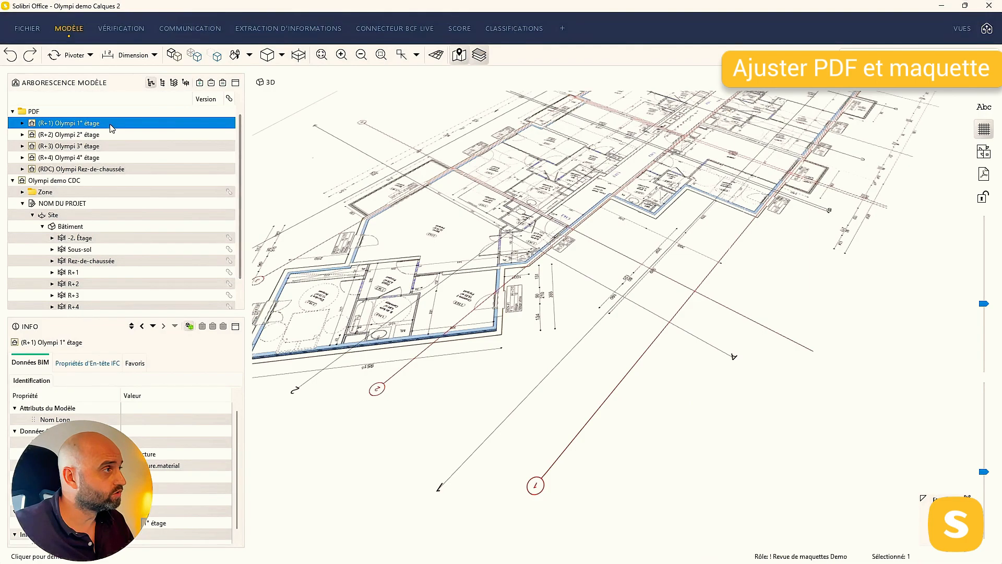
Align the 1° étage drawing by picking a dimension between its axis 1 and A intersection and the matching model grid intersection, and apply it
{"action": "right_click", "coordinate": [110, 124]}
{"action": "left_click", "coordinate": [152, 283]}
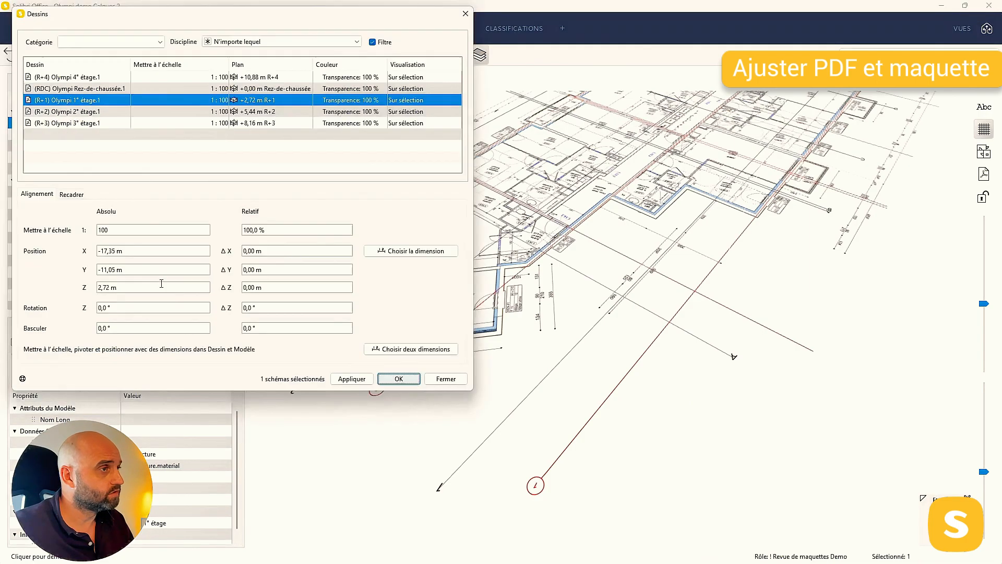
{"action": "left_click", "coordinate": [410, 250]}
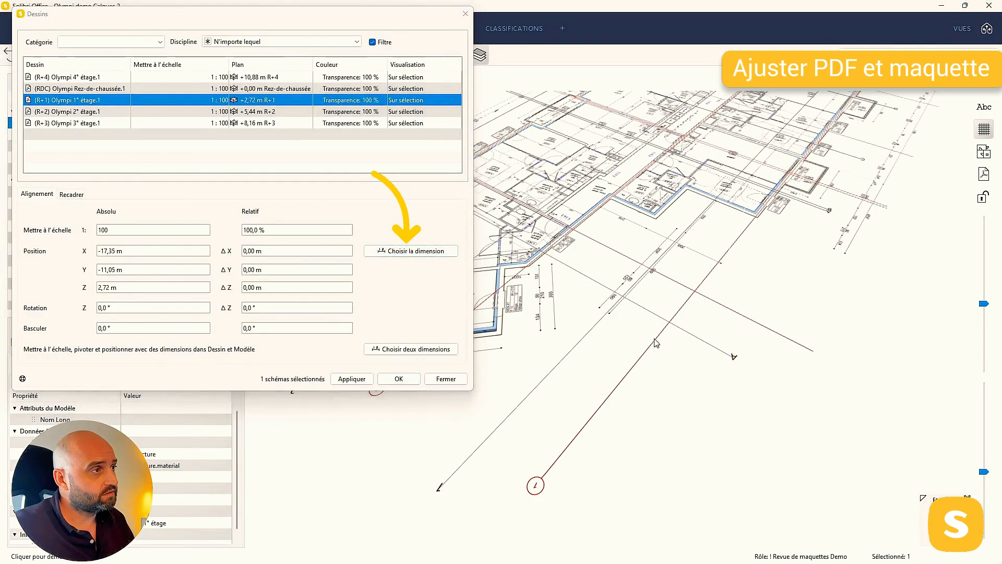
{"action": "left_click", "coordinate": [622, 297]}
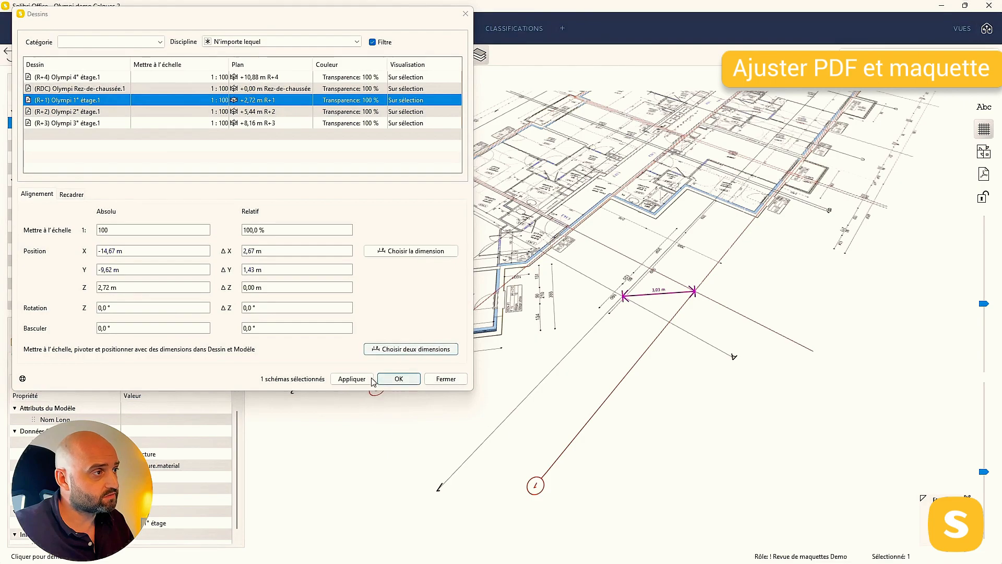
{"action": "left_click", "coordinate": [351, 379]}
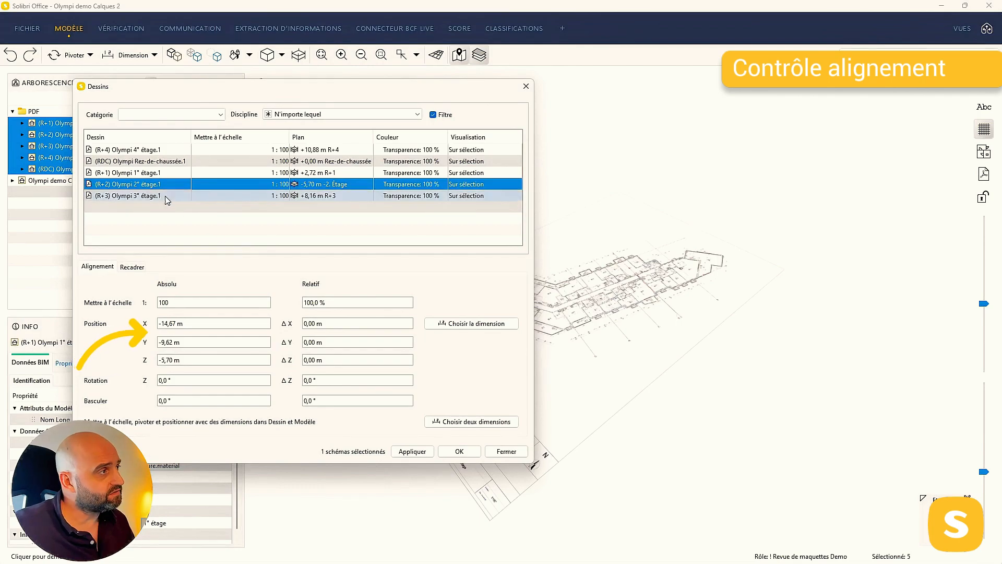
Check the X and Y positions of the 1° étage and 4° étage drawings and close the drawing settings
{"action": "left_click", "coordinate": [160, 173]}
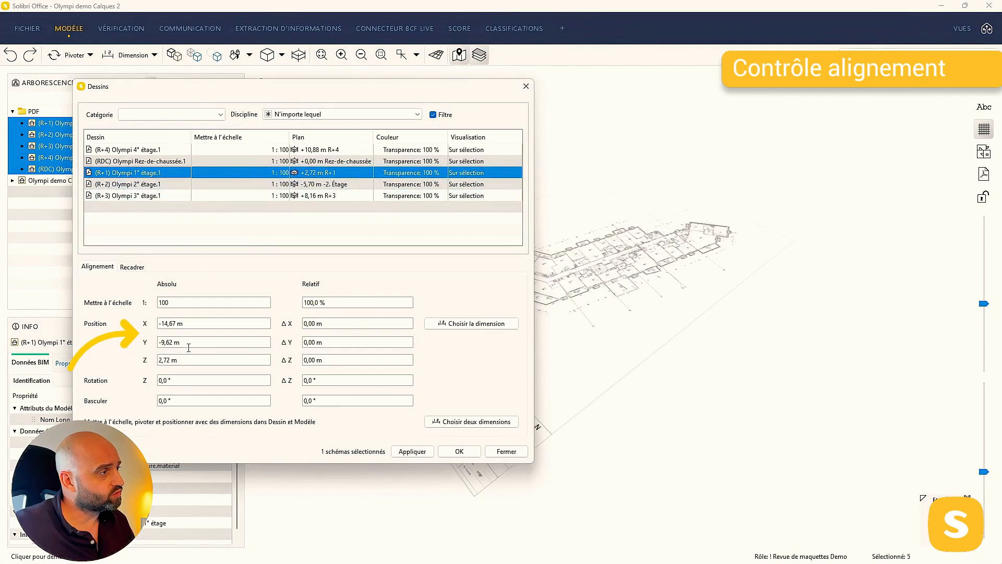
{"action": "left_click", "coordinate": [167, 152]}
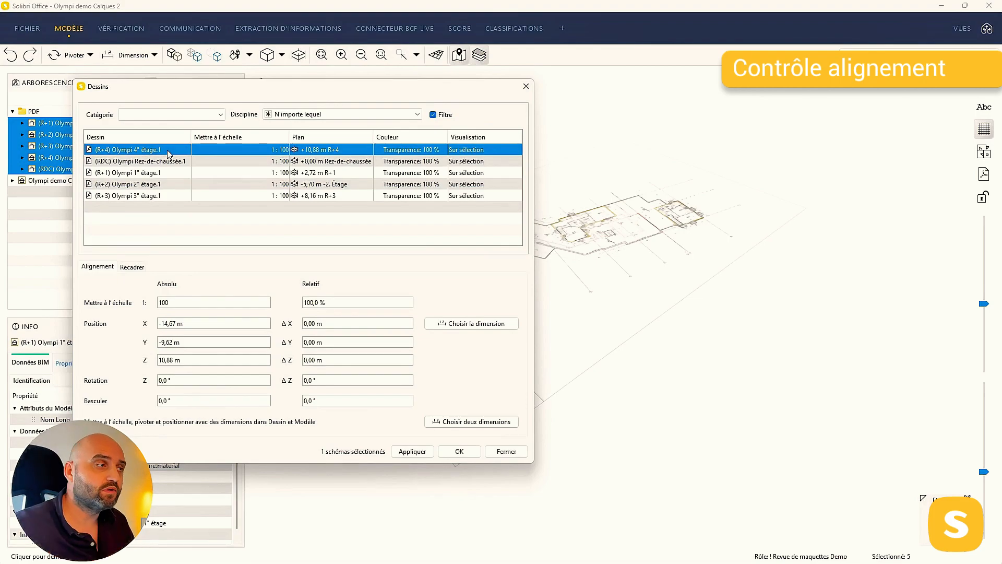
{"action": "left_click", "coordinate": [459, 451]}
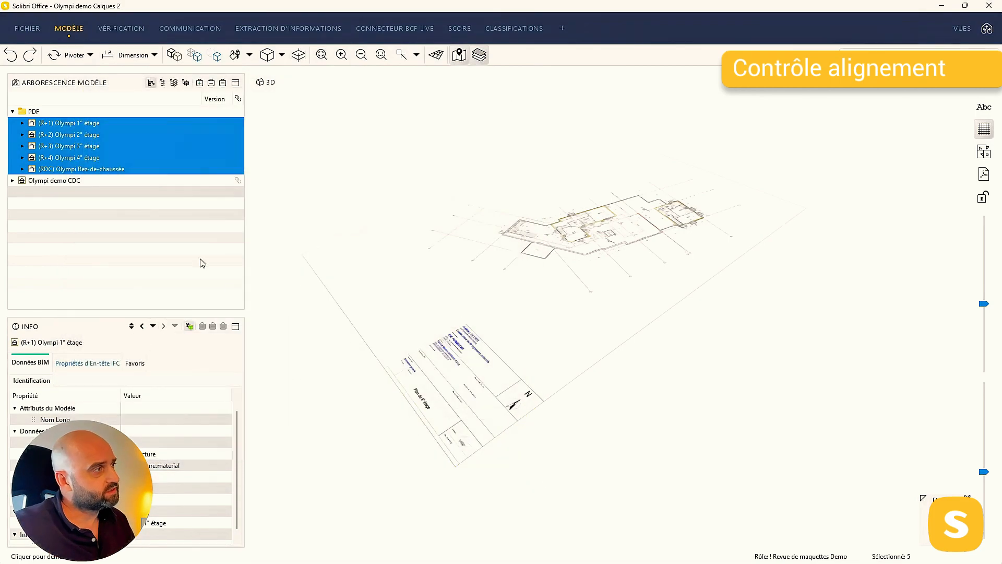
Show all five PDF floor drawings in the 3D view and display the complete building model with them
{"action": "left_click", "coordinate": [124, 168]}
{"action": "left_click", "coordinate": [112, 126]}
{"action": "left_click", "coordinate": [115, 169], "text": "shift"}
{"action": "left_click", "coordinate": [222, 83]}
{"action": "left_click_drag", "start_coordinate": [447, 263], "coordinate": [501, 358]}
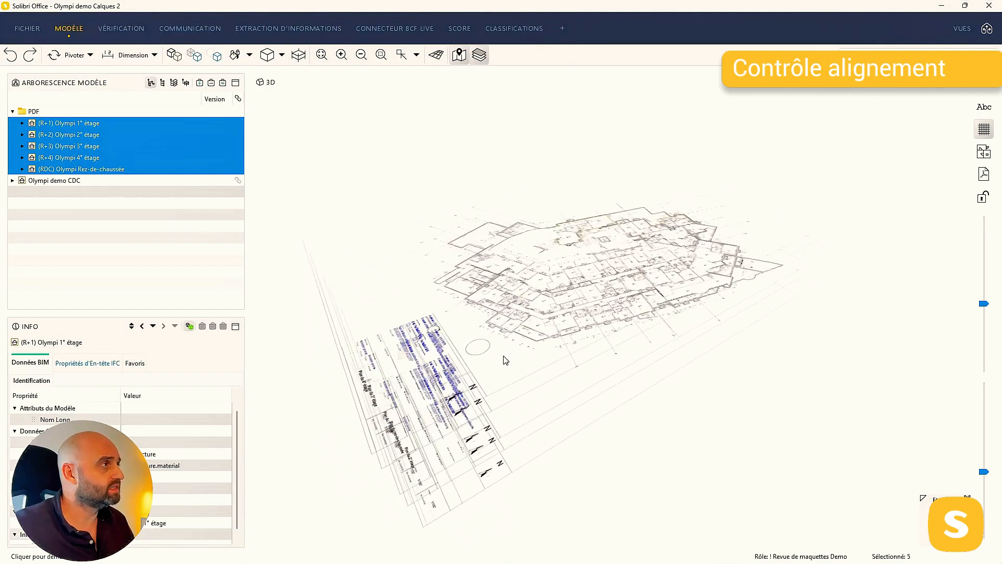
{"action": "left_click", "coordinate": [174, 55]}
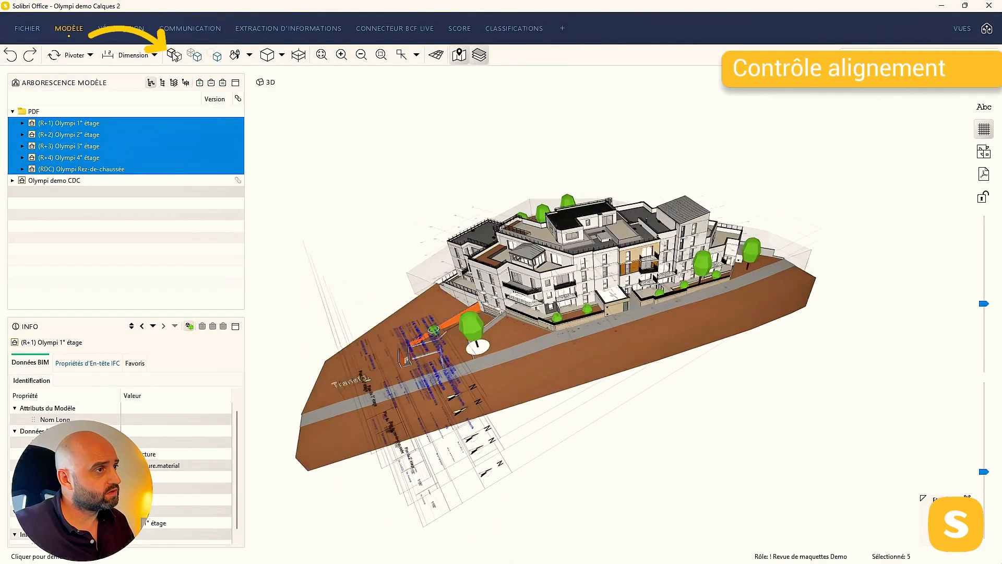
Isolate the R+1 storey of the Olympi demo CDC model in the 3D view, seen from above
{"action": "left_click_drag", "start_coordinate": [539, 376], "coordinate": [540, 334]}
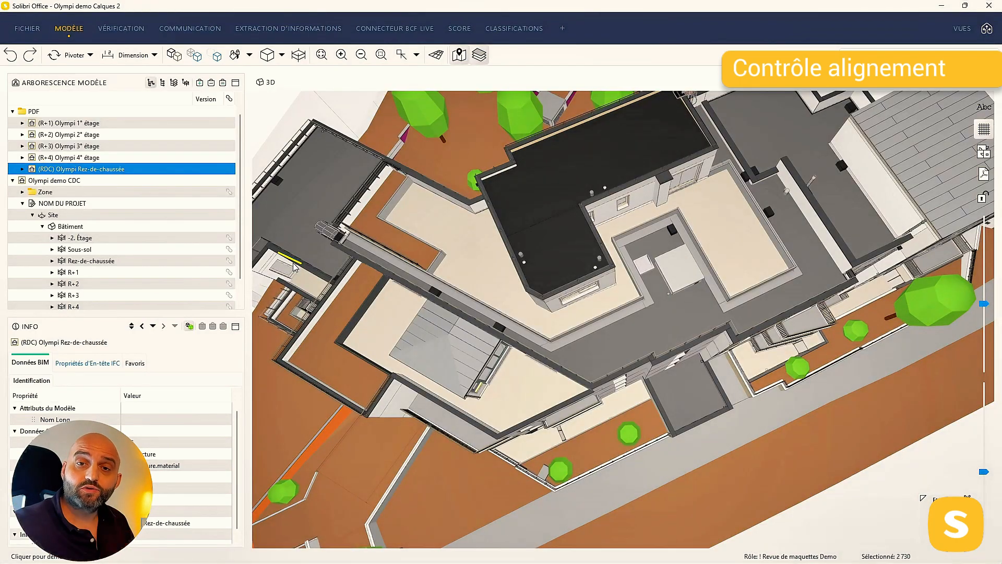
{"action": "left_click", "coordinate": [92, 272]}
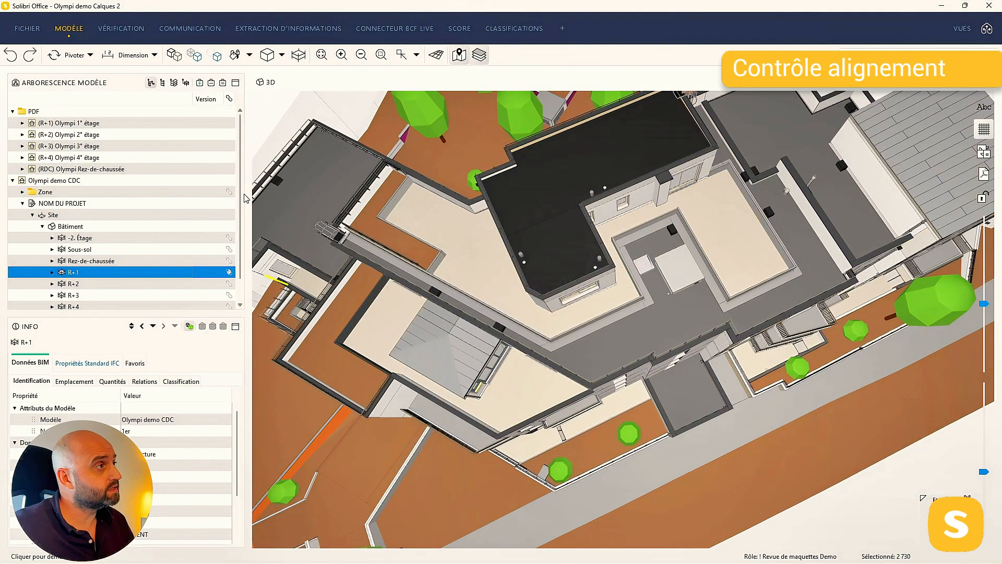
{"action": "left_click", "coordinate": [223, 82]}
{"action": "left_click", "coordinate": [267, 55]}
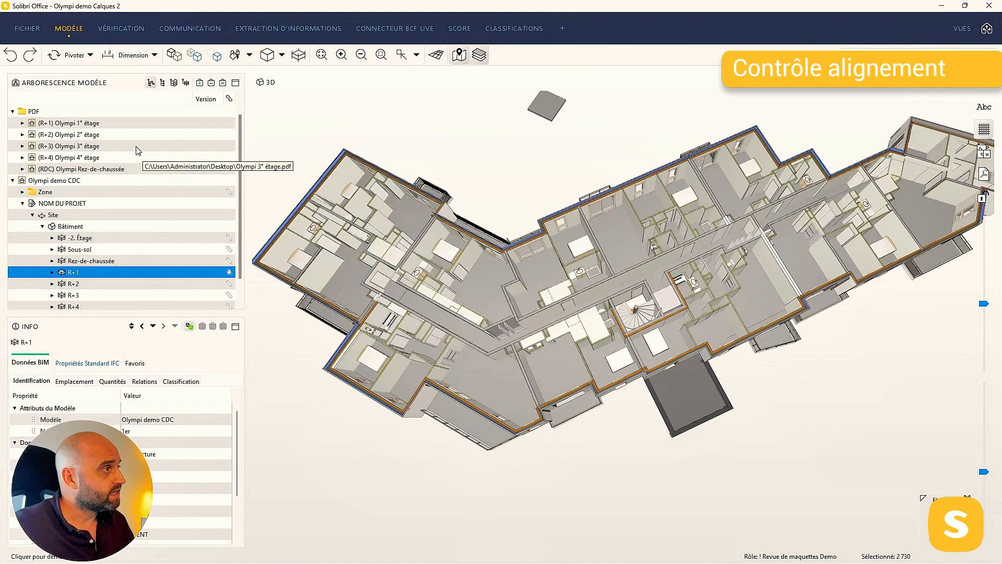
Add the Olympi 1° étage drawing to the isolated R+1 storey and check their alignment up close
{"action": "left_click", "coordinate": [108, 124]}
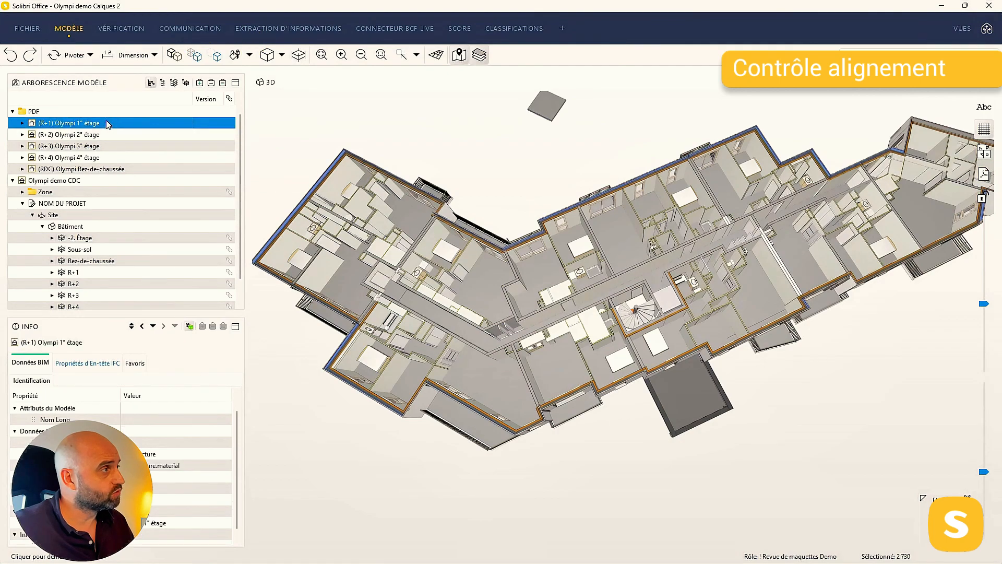
{"action": "left_click", "coordinate": [200, 83]}
{"action": "scroll", "coordinate": [684, 284], "scroll_direction": "up", "scroll_amount": 5}
{"action": "middle_click_drag", "start_coordinate": [690, 308], "coordinate": [797, 315]}
{"action": "mouse_move", "coordinate": [713, 373]}
{"action": "middle_mouse_down"}
{"action": "mouse_move", "coordinate": [749, 321]}
{"action": "mouse_move", "coordinate": [816, 268]}
{"action": "middle_mouse_up"}
{"action": "left_click_drag", "start_coordinate": [582, 379], "coordinate": [728, 332]}
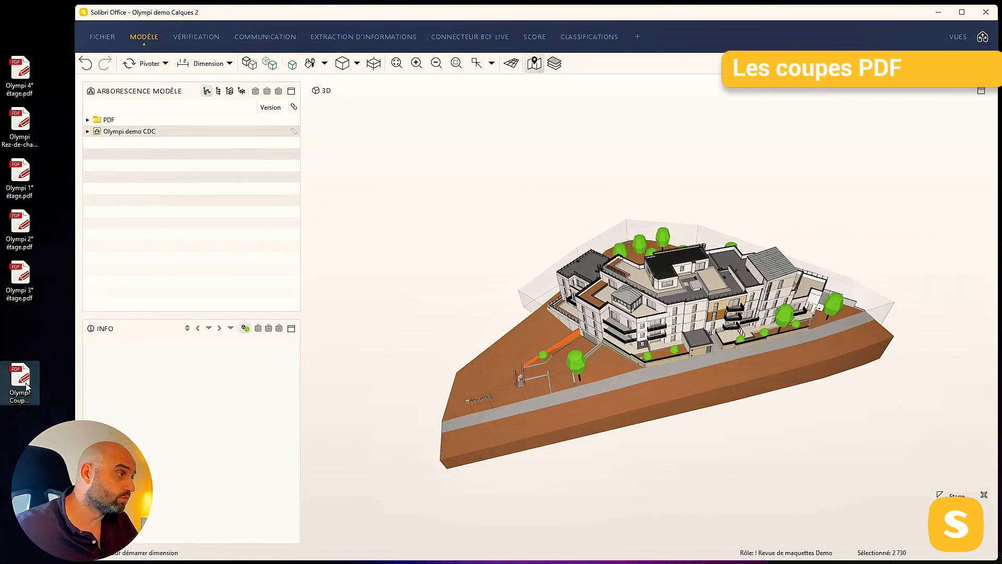
Import the Olympi Coupe AA PDF from the desktop with short name CPAA, discipline Architecture and category PDF
{"action": "left_click_drag", "start_coordinate": [17, 385], "coordinate": [156, 215]}
{"action": "double_click", "coordinate": [260, 102]}
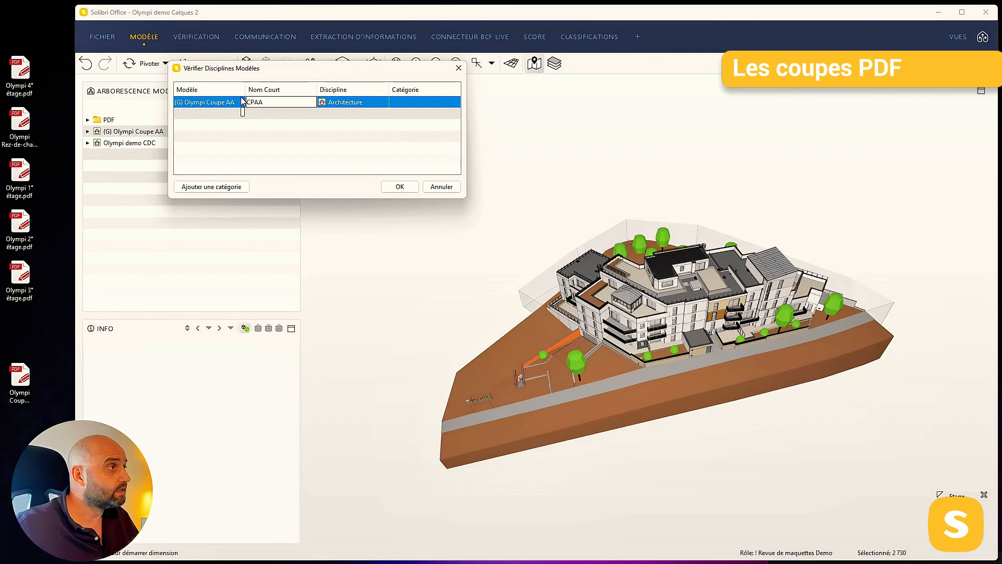
{"action": "left_click", "coordinate": [444, 106]}
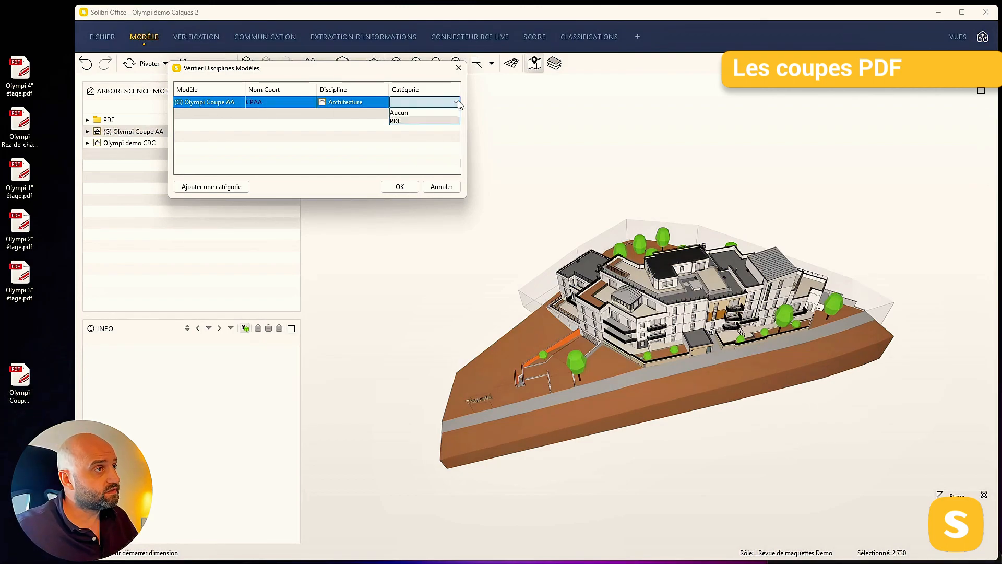
{"action": "left_click", "coordinate": [436, 121]}
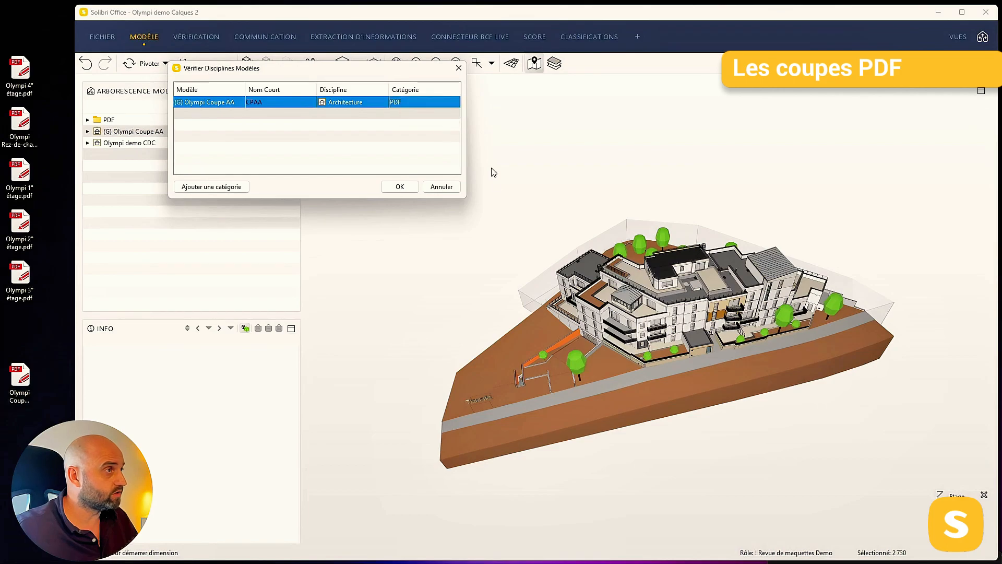
{"action": "left_click", "coordinate": [399, 187]}
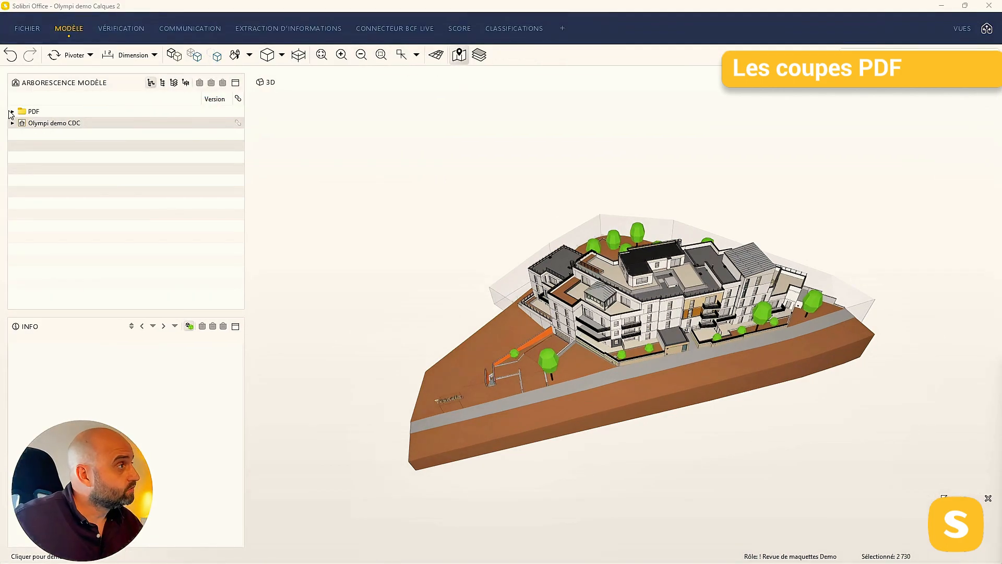
Show only the Olympi Coupe AA drawing from the PDF category in the 3D view and zoom to it
{"action": "left_click", "coordinate": [12, 112]}
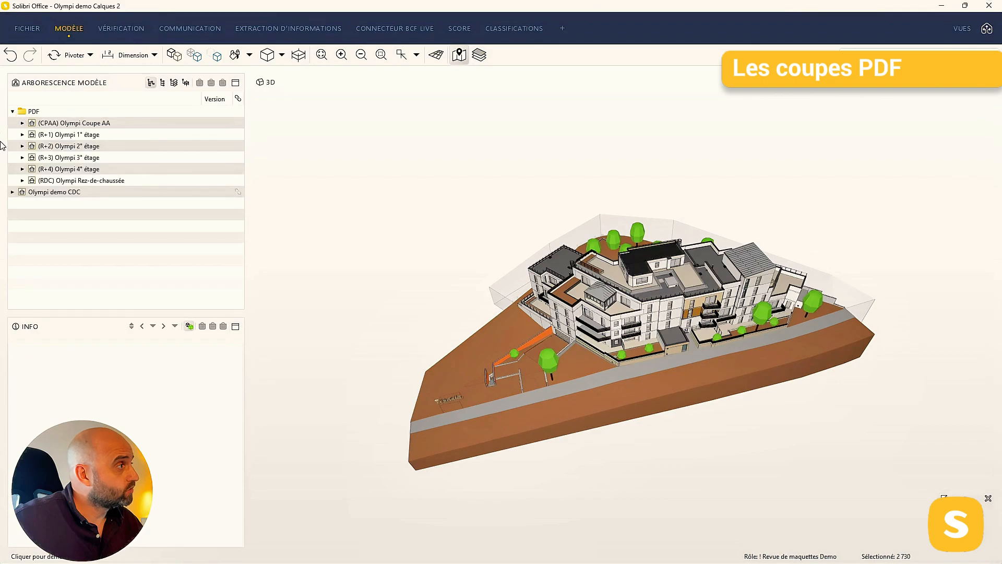
{"action": "left_click", "coordinate": [102, 124]}
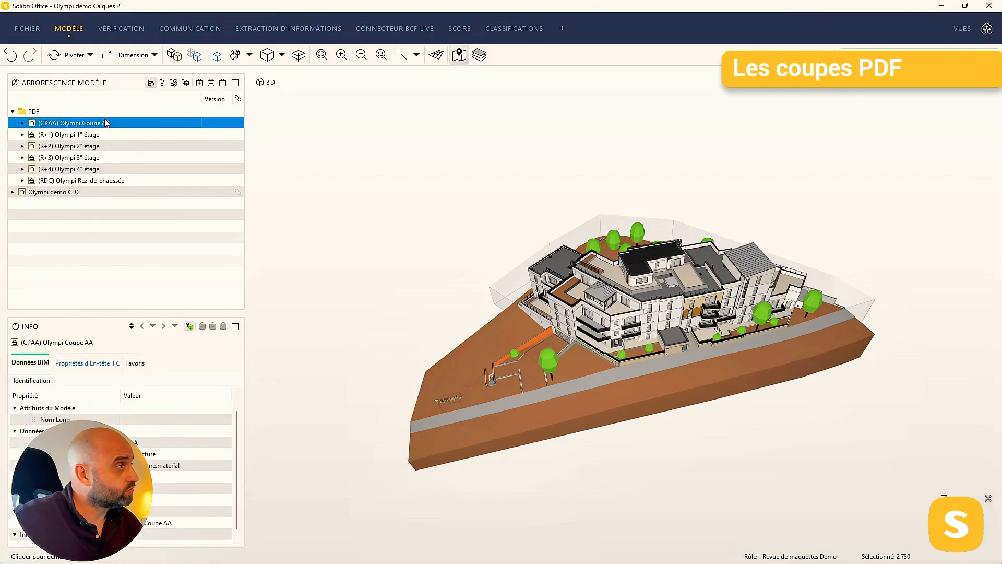
{"action": "left_click", "coordinate": [223, 83]}
{"action": "right_click", "coordinate": [146, 124]}
{"action": "left_click", "coordinate": [181, 132]}
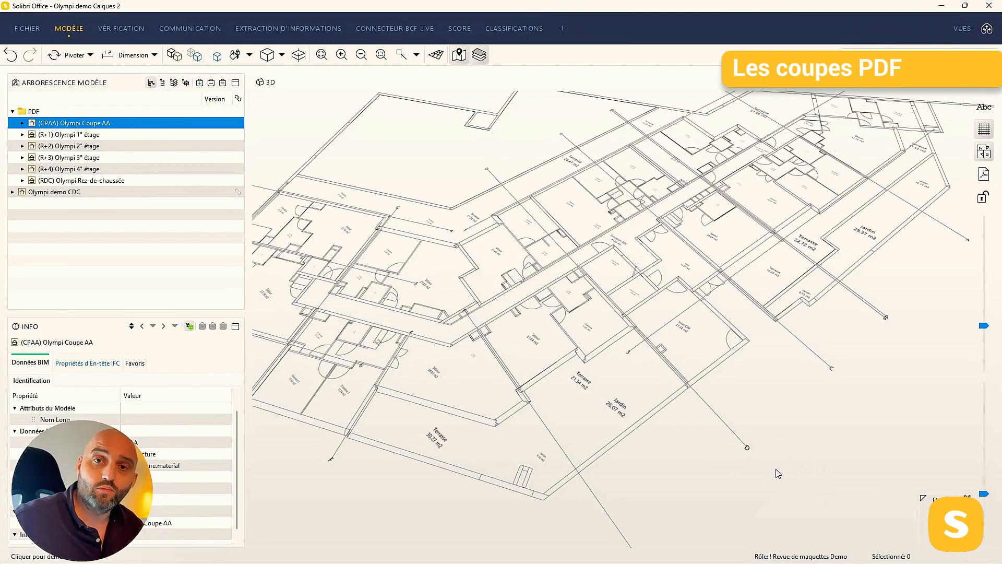
Open the drawing settings and set the plane of the Olympi Coupe AA drawing to D Grille.0.1
{"action": "right_click", "coordinate": [139, 128]}
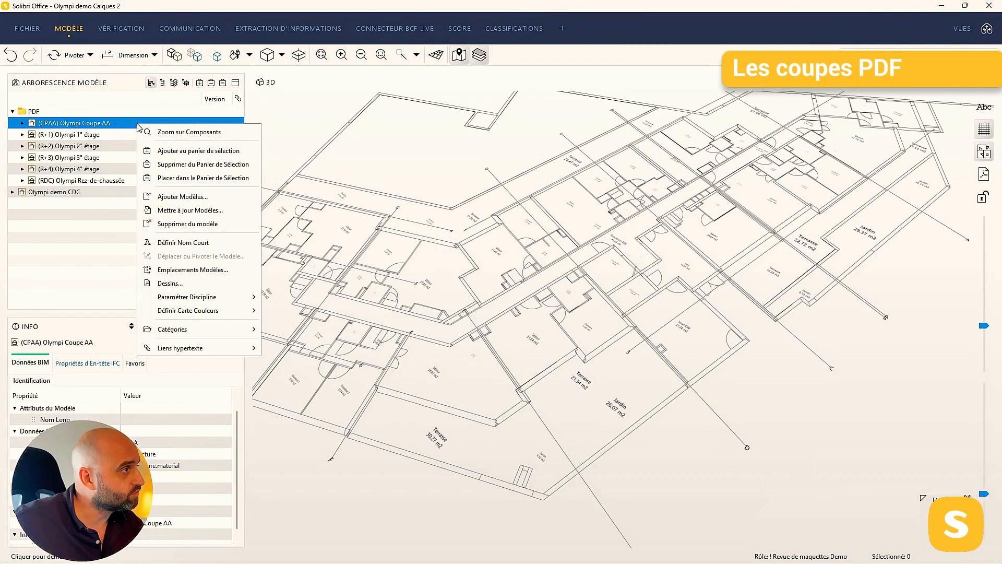
{"action": "left_click", "coordinate": [185, 283]}
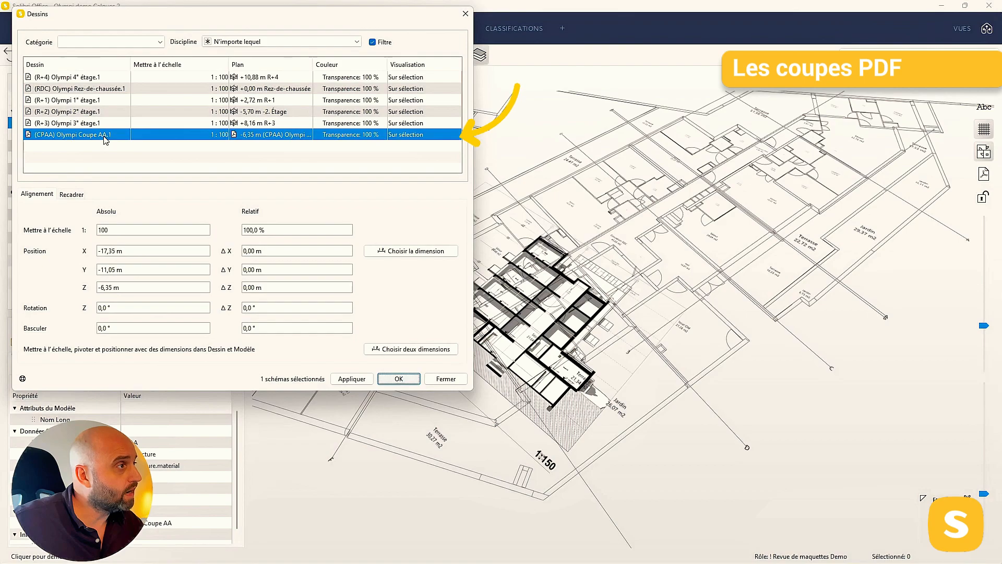
{"action": "left_click", "coordinate": [309, 137]}
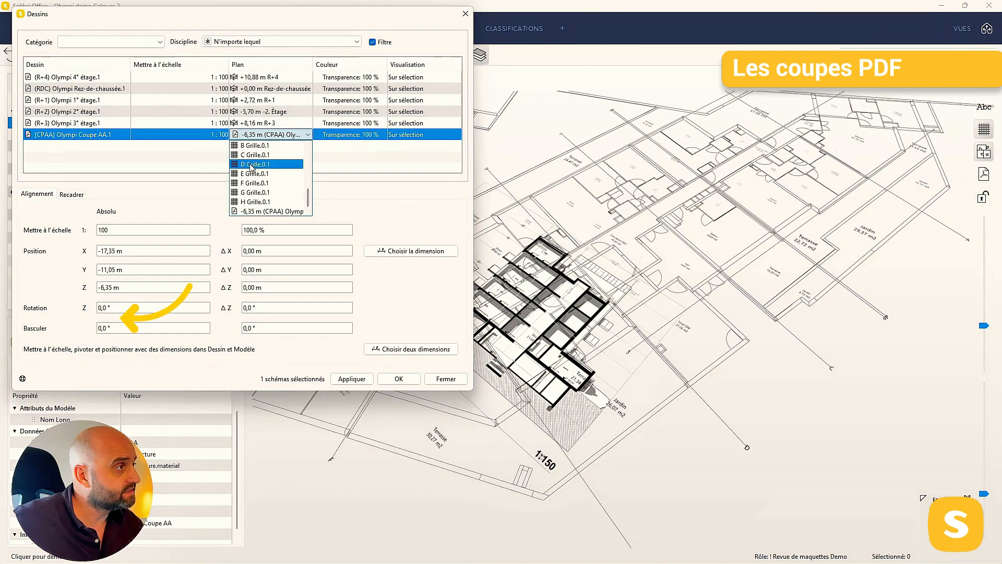
{"action": "left_click", "coordinate": [251, 165]}
Examine the upright Coupe AA section from several sides, comparing its axes with the model grid and reading its printed scale
{"action": "left_click_drag", "start_coordinate": [402, 21], "coordinate": [327, 102]}
{"action": "middle_click_drag", "start_coordinate": [570, 284], "coordinate": [732, 357]}
{"action": "left_click_drag", "start_coordinate": [731, 357], "coordinate": [834, 320]}
{"action": "left_click_drag", "start_coordinate": [817, 361], "coordinate": [760, 385]}
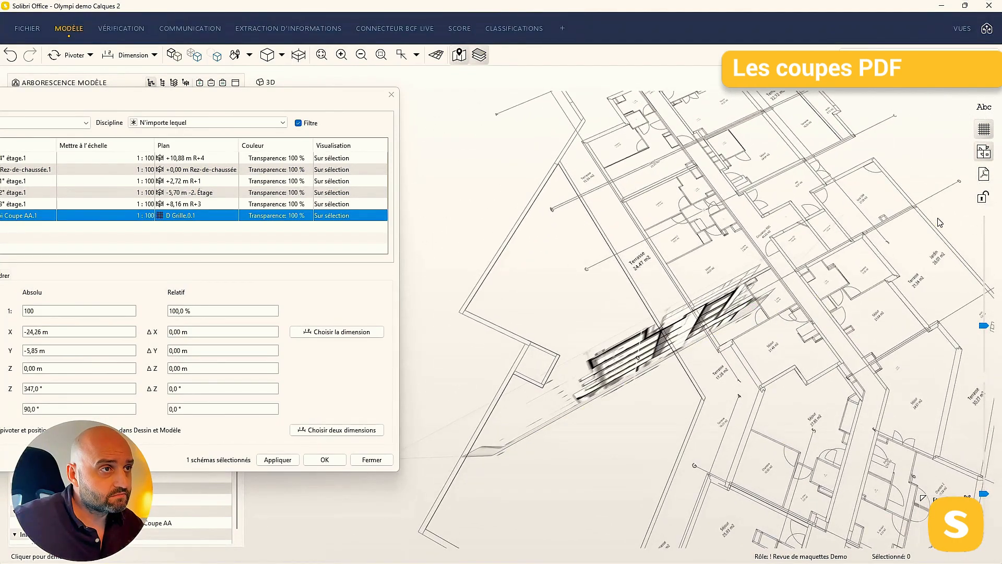
{"action": "left_click_drag", "start_coordinate": [727, 416], "coordinate": [885, 462]}
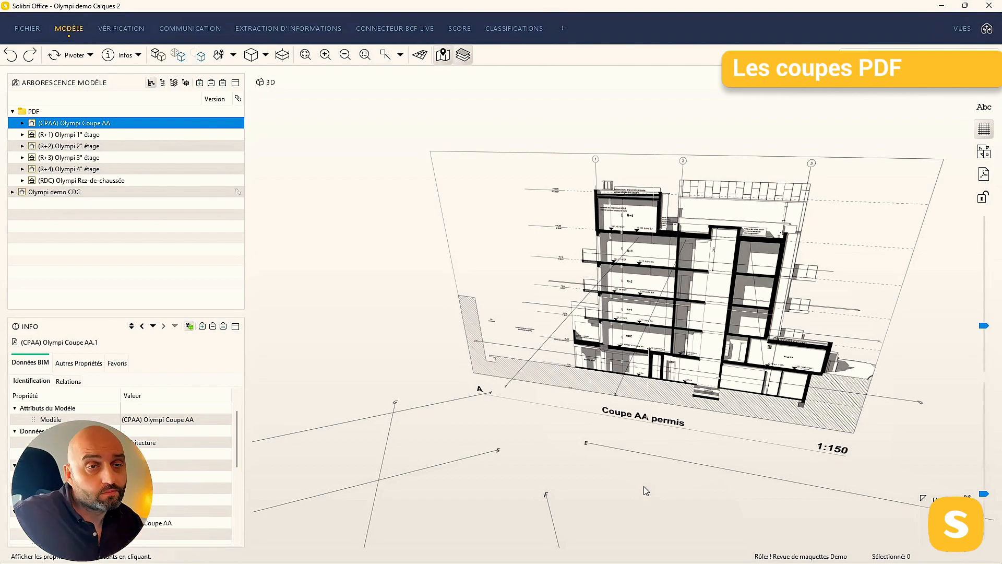
{"action": "scroll", "coordinate": [670, 363], "scroll_direction": "up", "scroll_amount": 5}
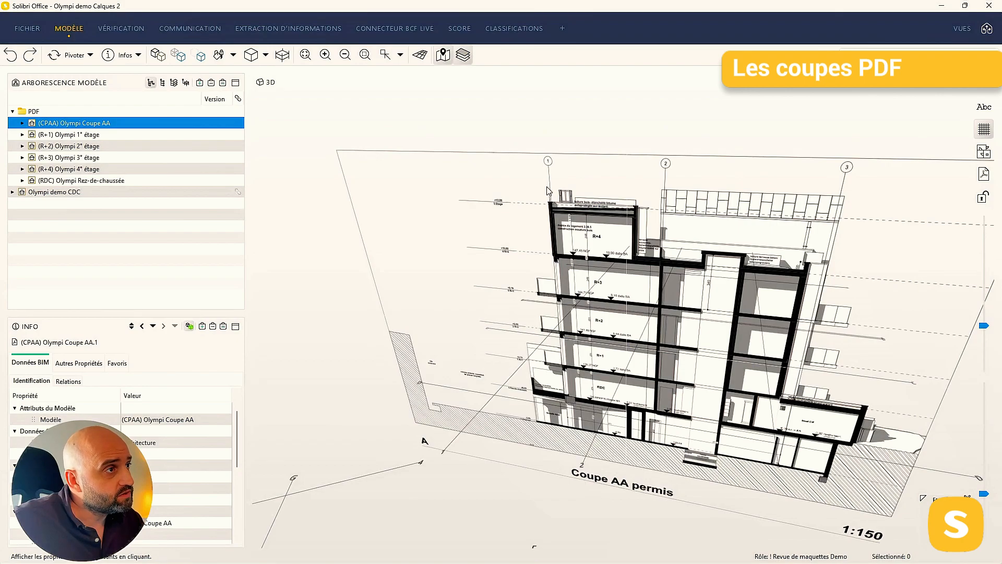
{"action": "scroll", "coordinate": [457, 473], "scroll_direction": "up", "scroll_amount": 5}
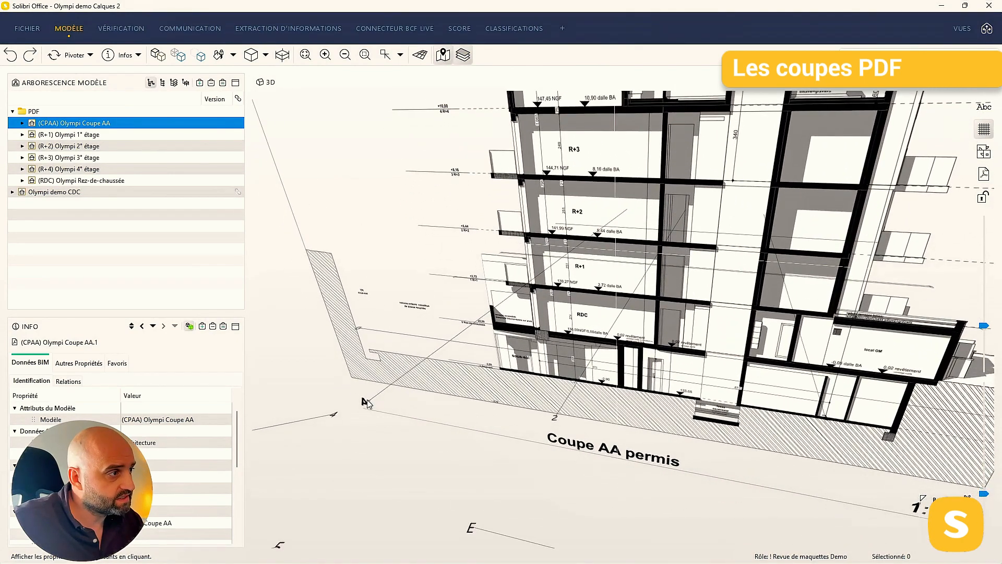
{"action": "left_click_drag", "start_coordinate": [526, 415], "coordinate": [512, 463]}
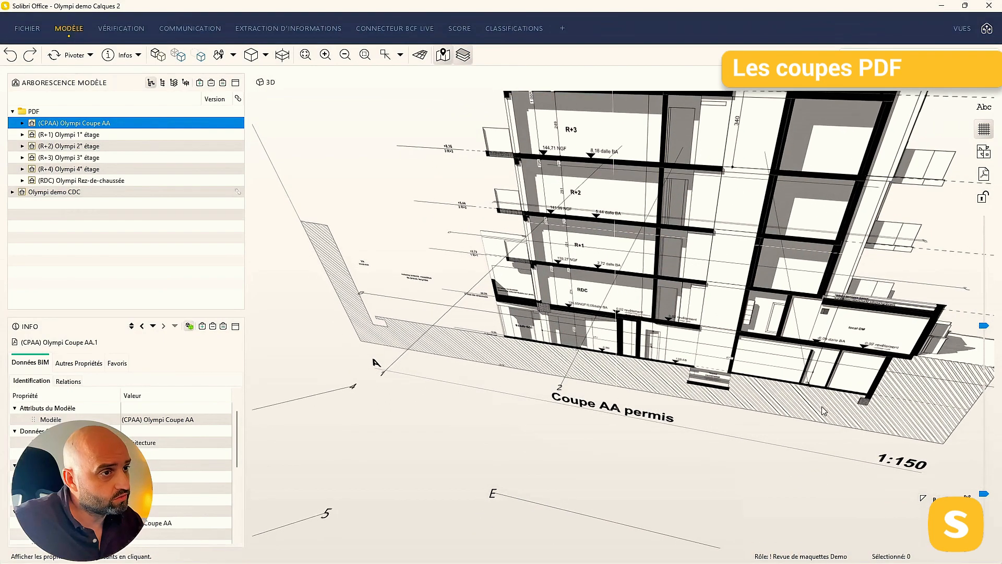
{"action": "scroll", "coordinate": [650, 450], "scroll_direction": "down", "scroll_amount": 5}
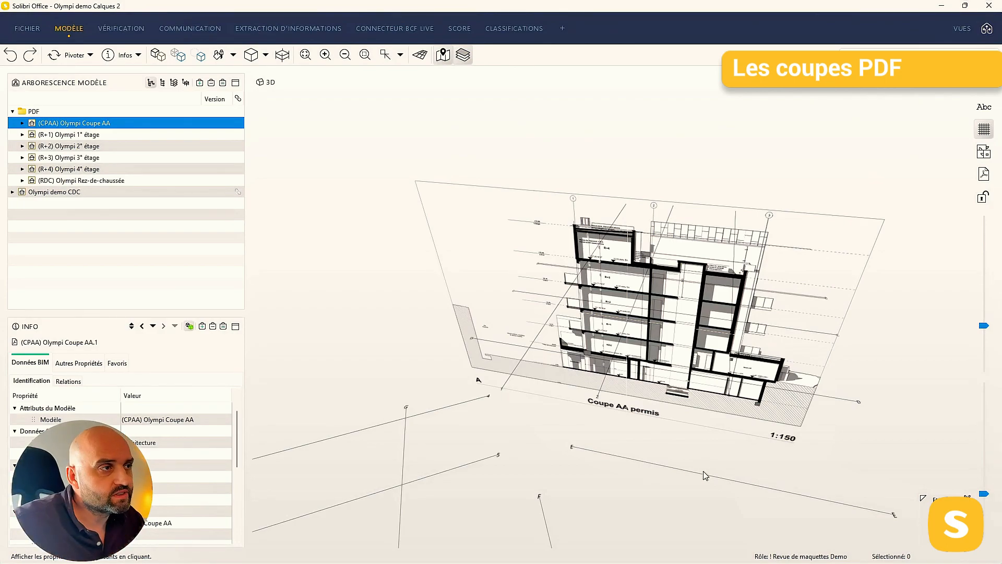
{"action": "scroll", "coordinate": [581, 427], "scroll_direction": "up", "scroll_amount": 2}
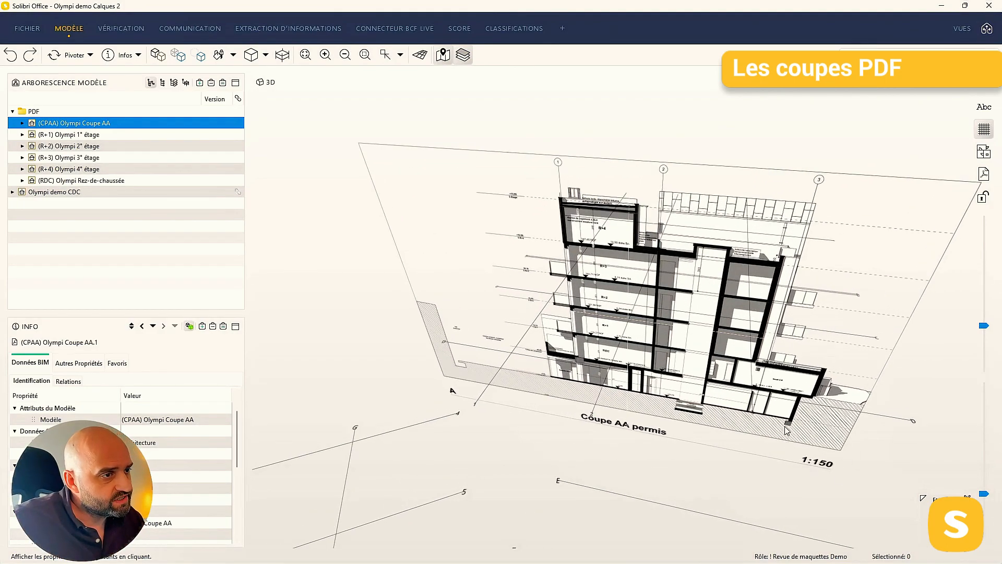
Set the scale of the Olympi Coupe AA drawing to 1:150 in the drawing settings and apply it
{"action": "right_click", "coordinate": [120, 127]}
{"action": "left_click", "coordinate": [181, 281]}
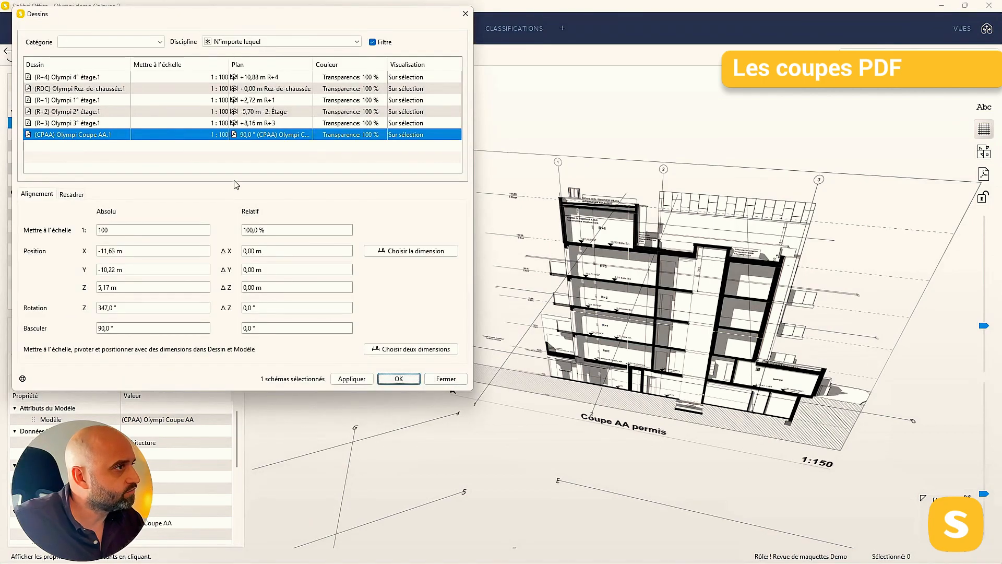
{"action": "left_click", "coordinate": [215, 137]}
{"action": "left_click_drag", "start_coordinate": [131, 228], "coordinate": [110, 218]}
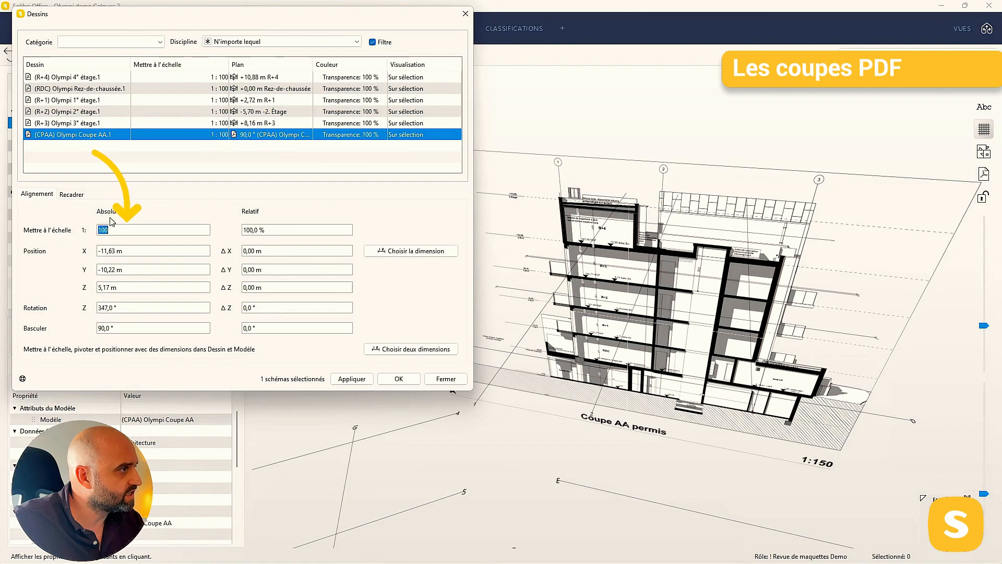
{"action": "type", "text": "150"}
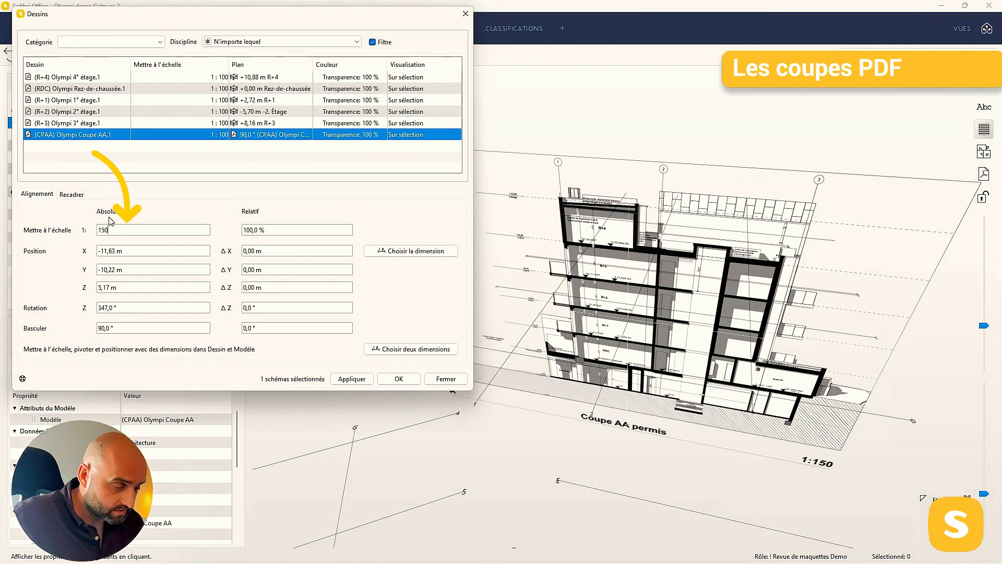
{"action": "left_click", "coordinate": [346, 377]}
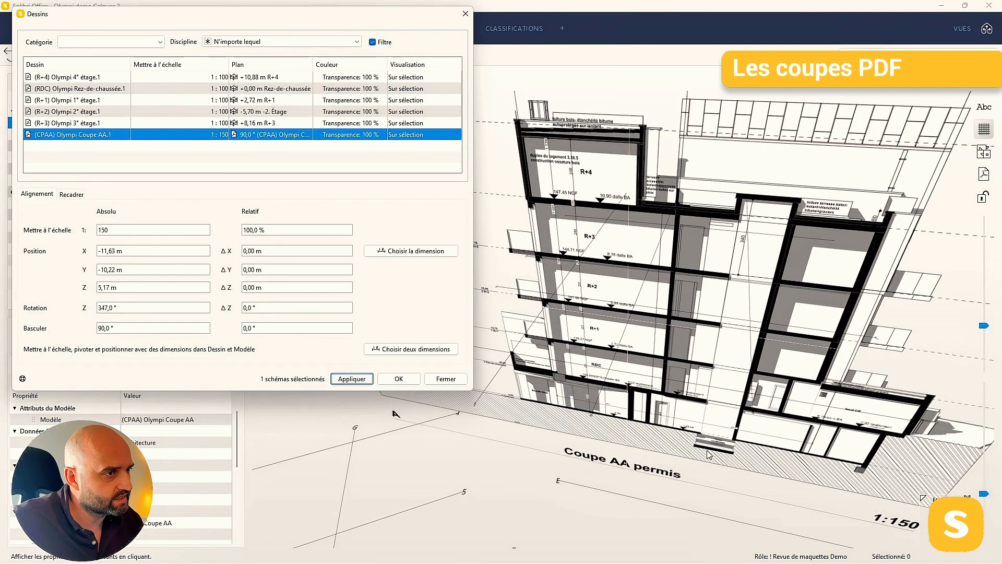
Align the Coupe AA drawing by picking a dimension from the foot of its axis 3 to the matching grid intersection on axis D, and apply it
{"action": "mouse_move", "coordinate": [810, 478]}
{"action": "left_mouse_down"}
{"action": "mouse_move", "coordinate": [652, 419]}
{"action": "mouse_move", "coordinate": [665, 411]}
{"action": "left_mouse_up"}
{"action": "middle_click_drag", "start_coordinate": [676, 342], "coordinate": [706, 485]}
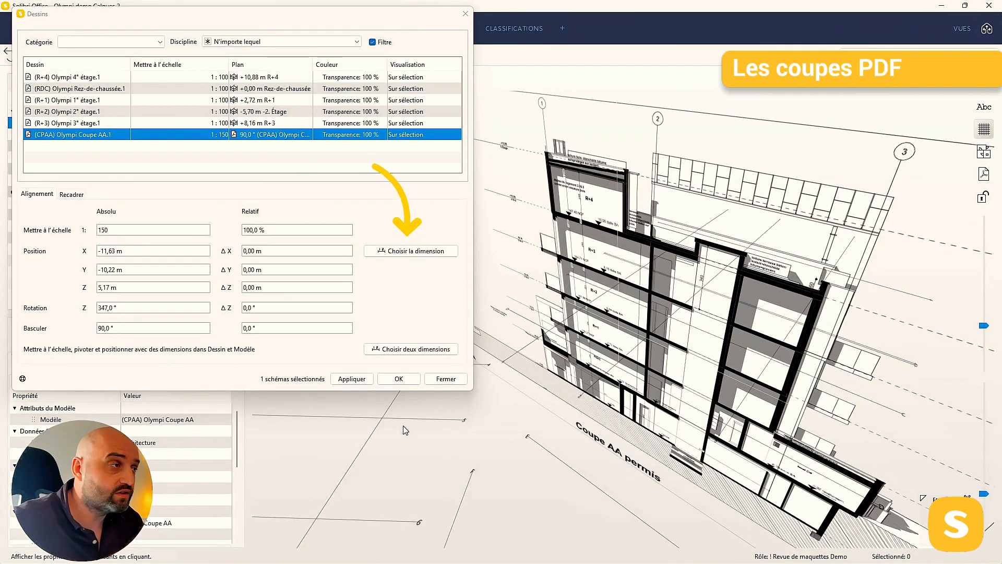
{"action": "left_click", "coordinate": [410, 251]}
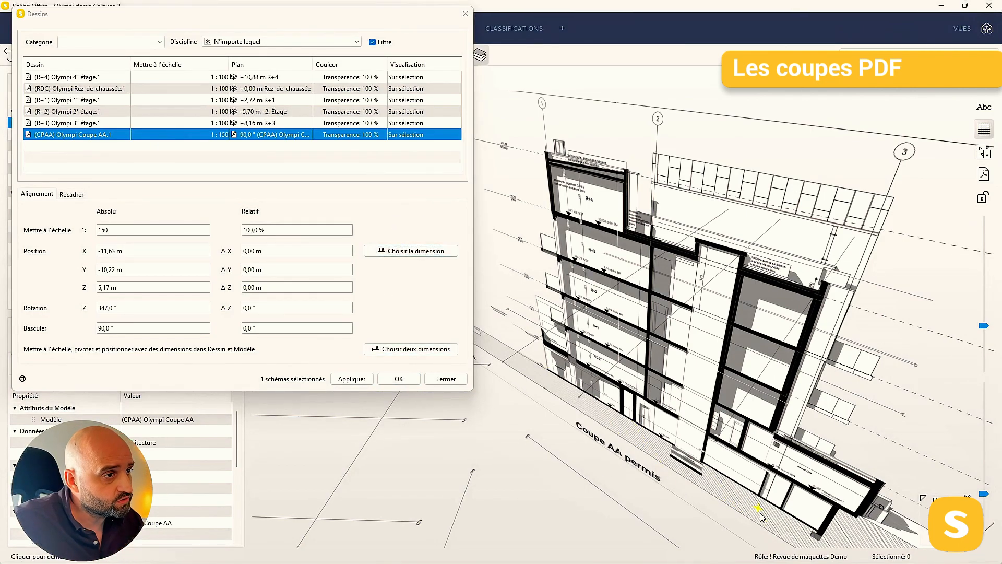
{"action": "scroll", "coordinate": [762, 491], "scroll_direction": "up", "scroll_amount": 10}
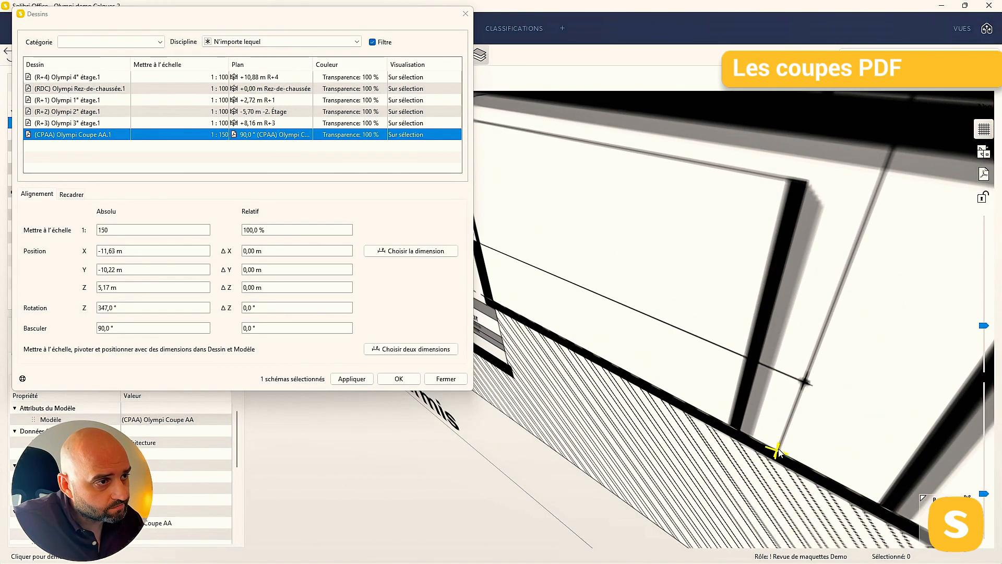
{"action": "left_click", "coordinate": [778, 451]}
{"action": "scroll", "coordinate": [713, 445], "scroll_direction": "down", "scroll_amount": 12}
{"action": "left_click_drag", "start_coordinate": [731, 422], "coordinate": [461, 404]}
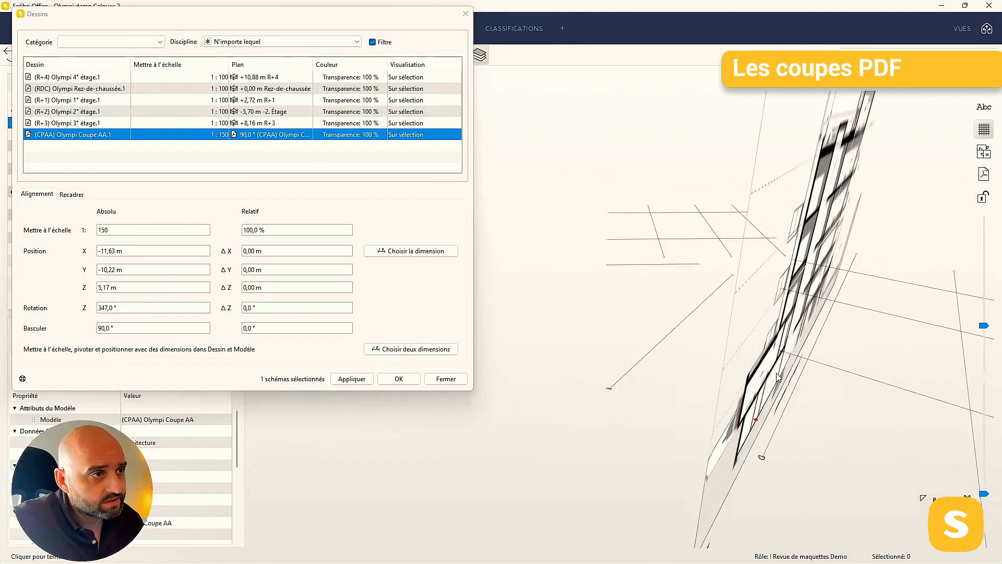
{"action": "left_click", "coordinate": [811, 363]}
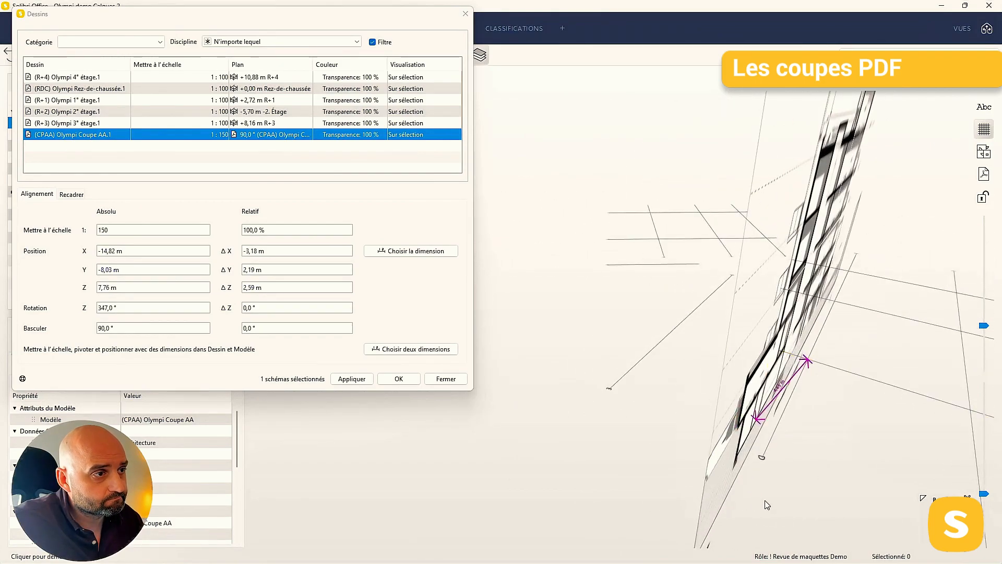
{"action": "left_click", "coordinate": [351, 378]}
Add the Coupe AA drawing to the horizontally cut and vertically cut building model views to compare it with the model
{"action": "mouse_move", "coordinate": [806, 359]}
{"action": "left_mouse_down"}
{"action": "mouse_move", "coordinate": [862, 410]}
{"action": "mouse_move", "coordinate": [905, 413]}
{"action": "mouse_move", "coordinate": [890, 423]}
{"action": "left_mouse_up"}
{"action": "middle_click_drag", "start_coordinate": [721, 462], "coordinate": [792, 546]}
{"action": "scroll", "coordinate": [772, 507], "scroll_direction": "down", "scroll_amount": 2}
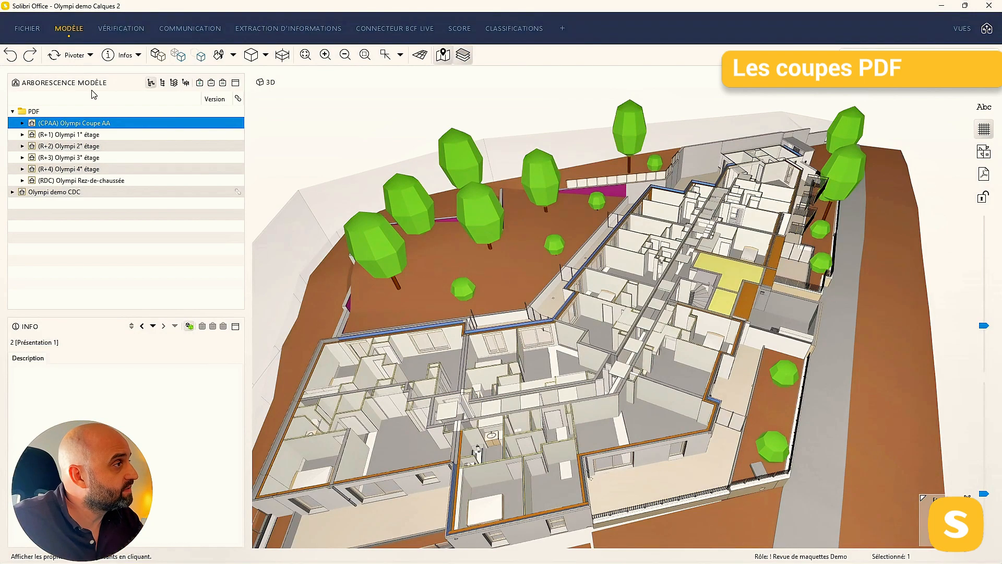
{"action": "left_click", "coordinate": [201, 83]}
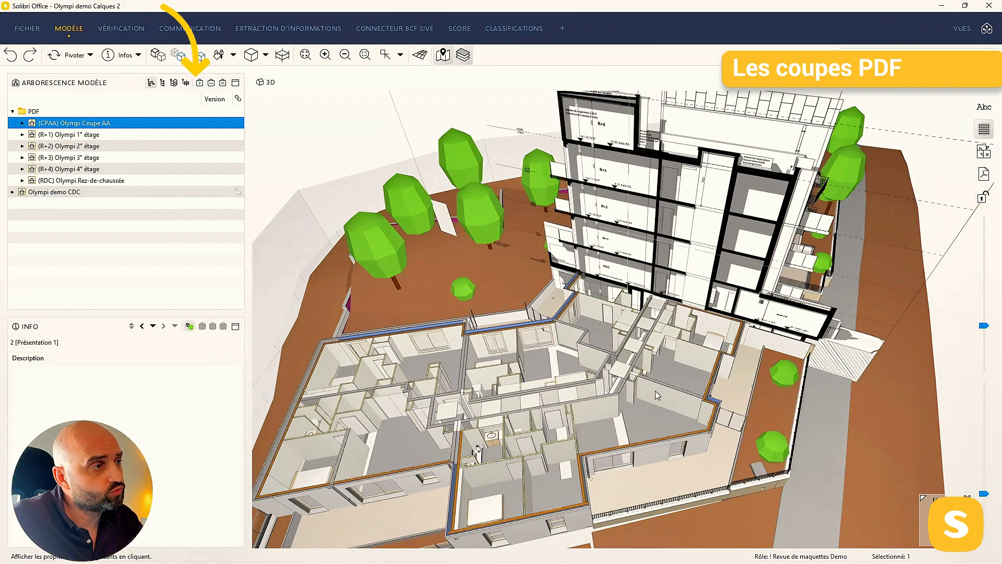
{"action": "left_click_drag", "start_coordinate": [658, 396], "coordinate": [761, 334]}
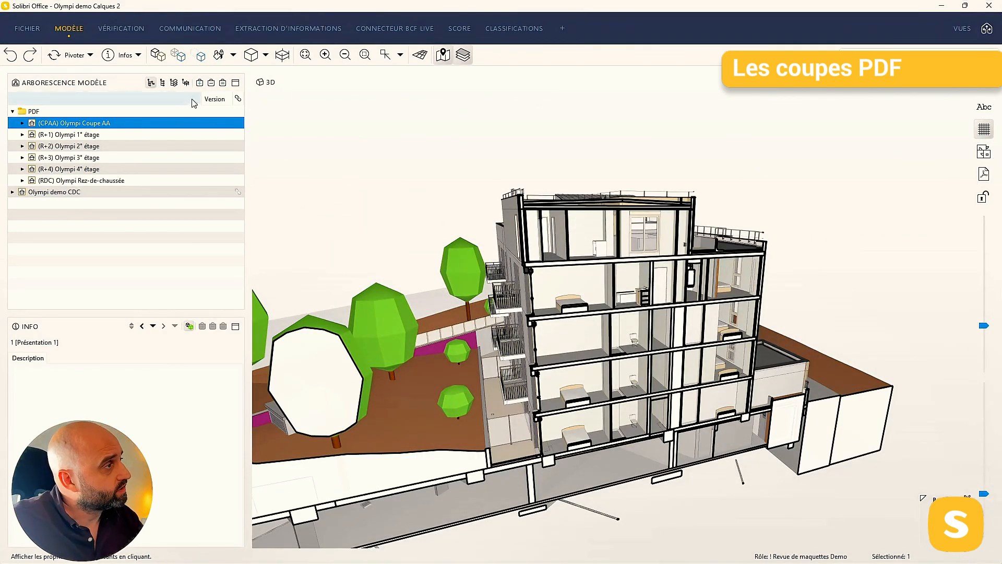
{"action": "left_click", "coordinate": [200, 85]}
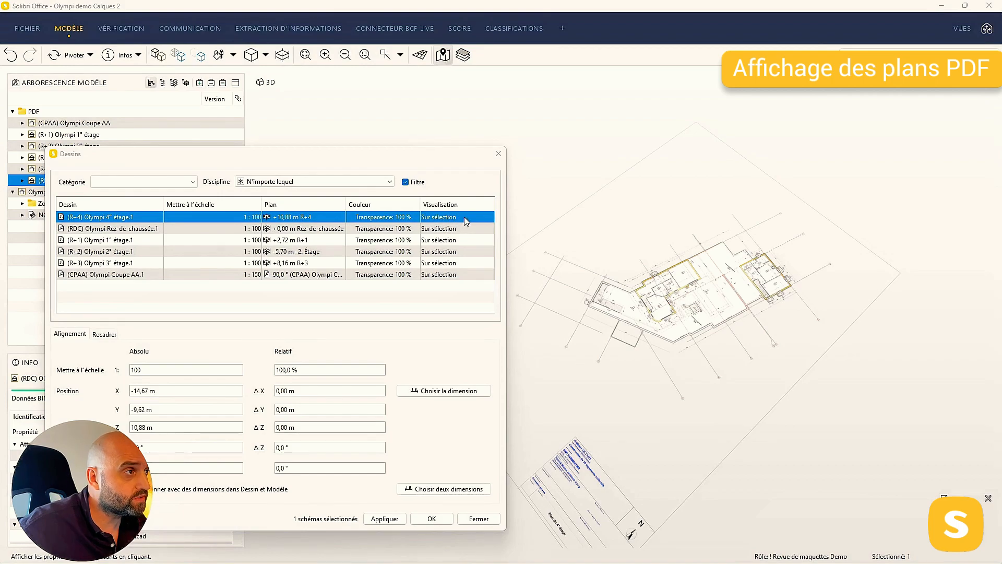
Set the visualisation of the five Olympi floor plan drawings, ground floor to R+4, to Comme empreinte and confirm the drawing settings
{"action": "left_click_drag", "start_coordinate": [351, 157], "coordinate": [359, 209]}
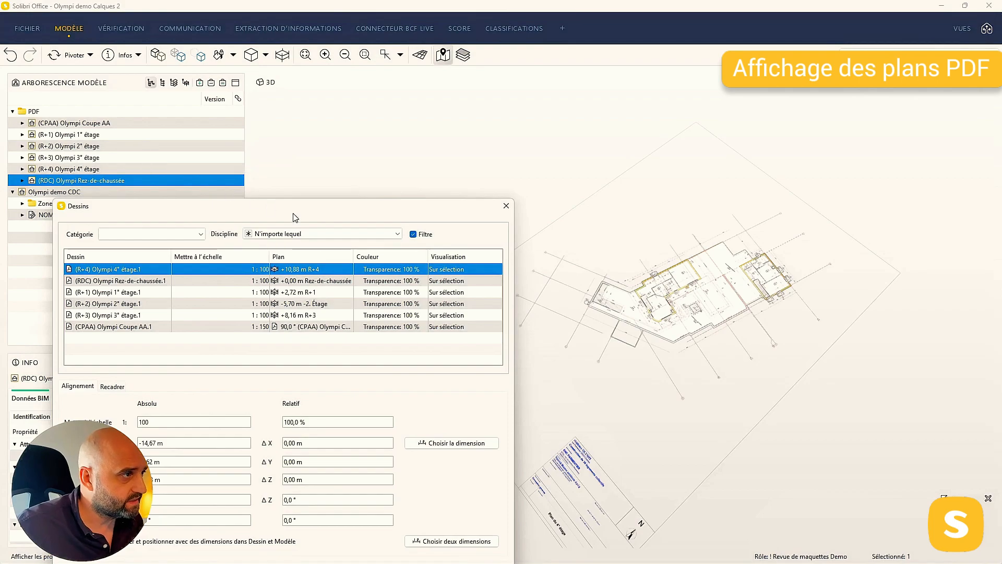
{"action": "left_click", "coordinate": [498, 270]}
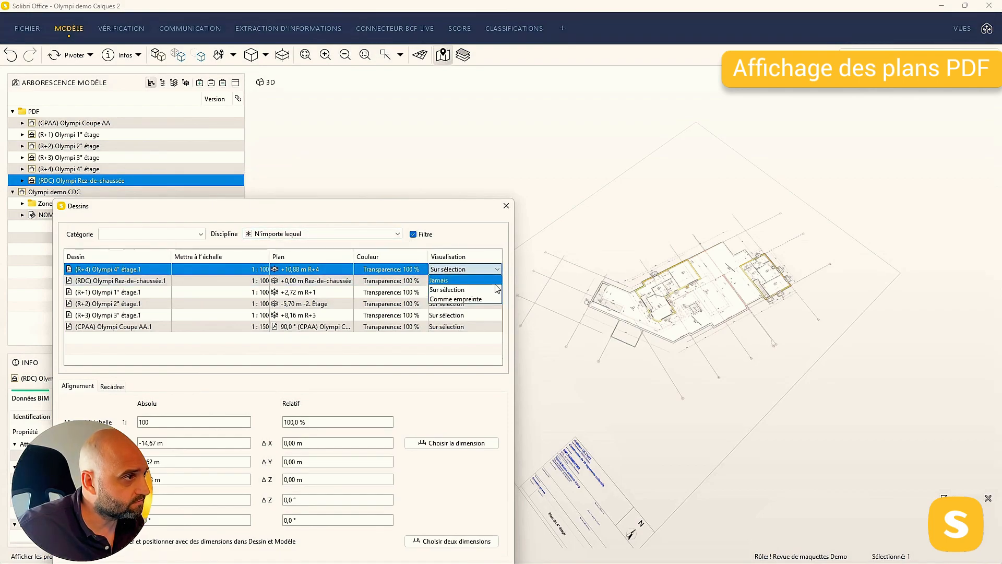
{"action": "left_click", "coordinate": [490, 300]}
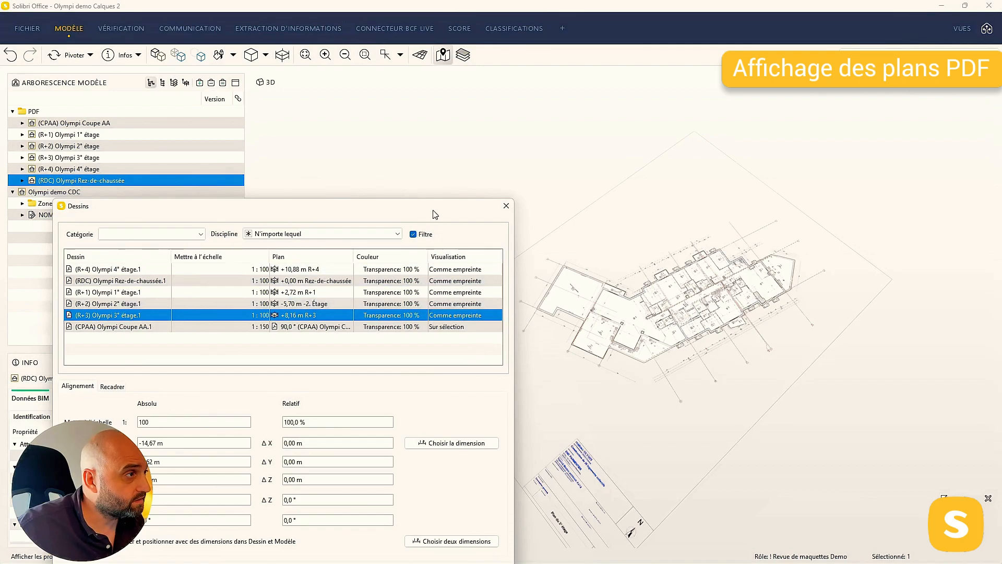
{"action": "left_click_drag", "start_coordinate": [435, 214], "coordinate": [410, 142]}
{"action": "left_click", "coordinate": [407, 501]}
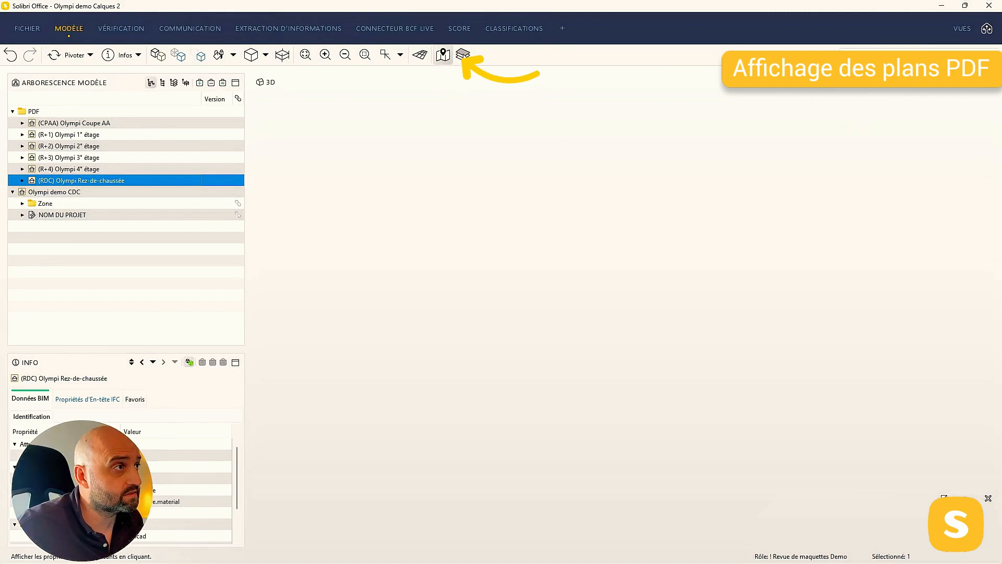
Turn on the footprint display and show the model's floor plan footprint instead of the grid
{"action": "left_click", "coordinate": [463, 55]}
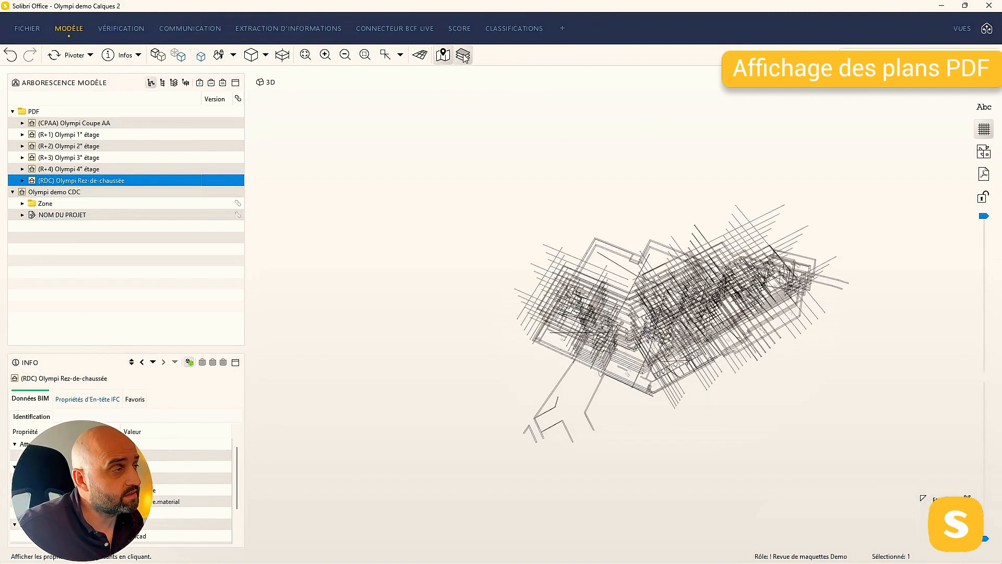
{"action": "left_click", "coordinate": [984, 153]}
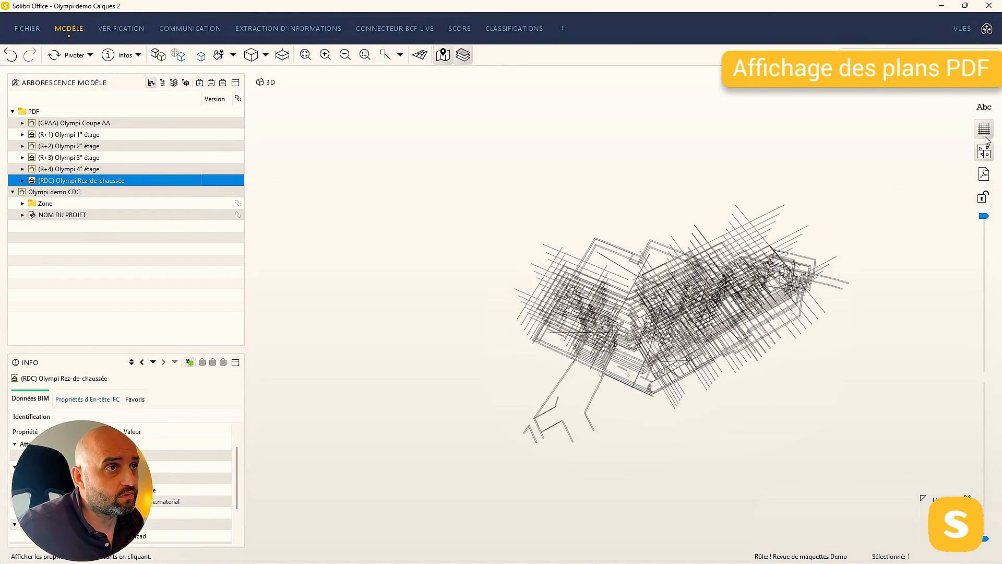
{"action": "mouse_move", "coordinate": [730, 372]}
{"action": "left_mouse_down"}
{"action": "mouse_move", "coordinate": [729, 205]}
{"action": "mouse_move", "coordinate": [752, 167]}
{"action": "mouse_move", "coordinate": [783, 253]}
{"action": "mouse_move", "coordinate": [761, 280]}
{"action": "mouse_move", "coordinate": [879, 259]}
{"action": "left_mouse_up"}
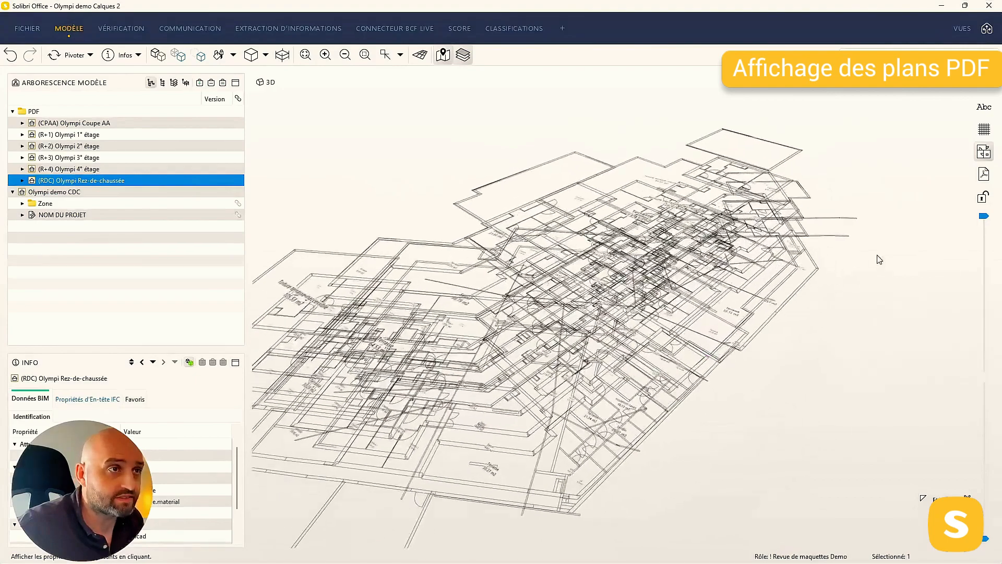
Replace the model plan footprint with the PDF drawings, turn on labels, and try different footprint opacities
{"action": "left_click", "coordinate": [985, 153]}
{"action": "left_click", "coordinate": [985, 176]}
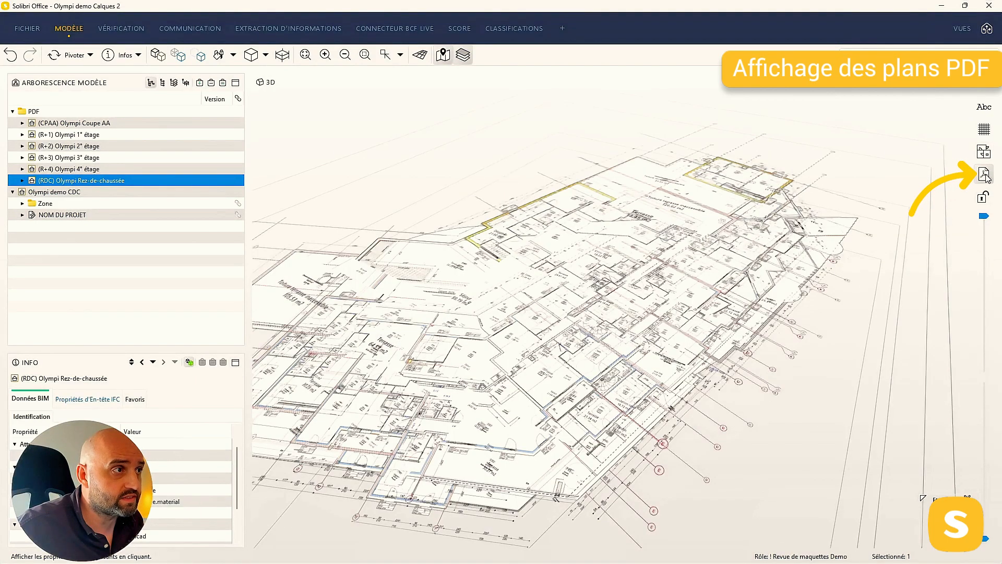
{"action": "left_click", "coordinate": [985, 106]}
{"action": "left_click_drag", "start_coordinate": [706, 350], "coordinate": [939, 240]}
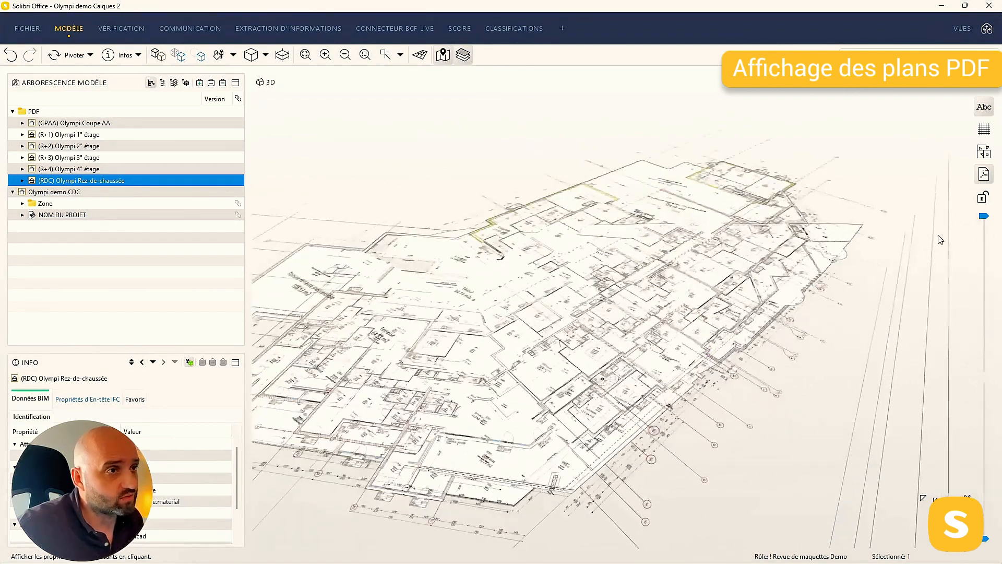
{"action": "left_click_drag", "start_coordinate": [987, 300], "coordinate": [981, 203]}
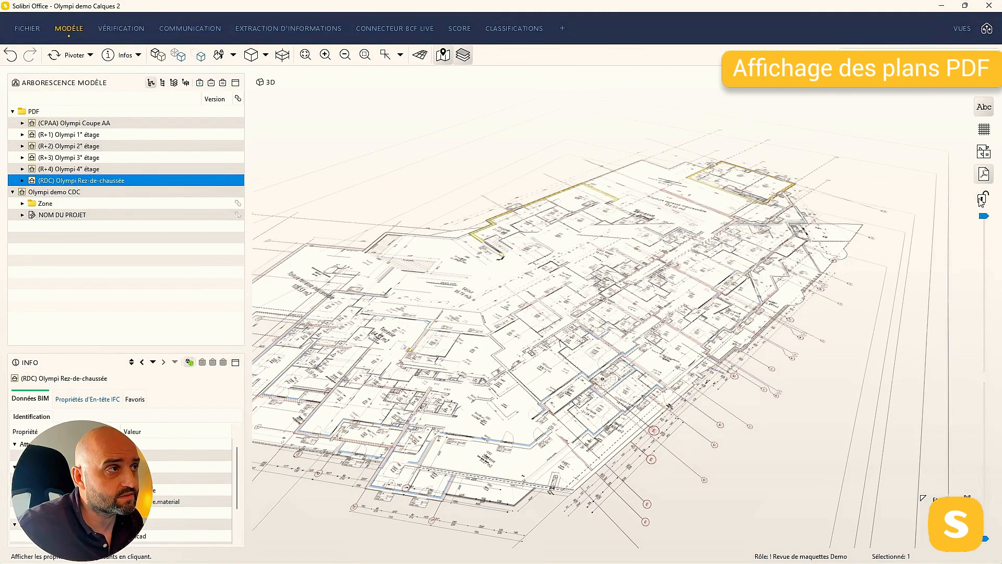
Show the Rez-de-chaussée storey with the PDF footprints and adjust the footprint opacity
{"action": "left_click", "coordinate": [282, 56]}
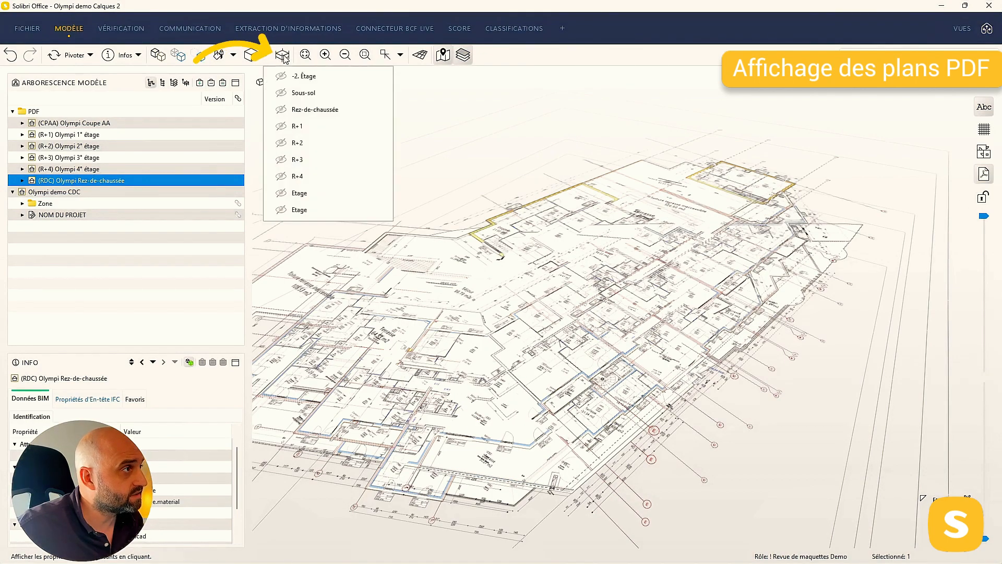
{"action": "left_click", "coordinate": [314, 109]}
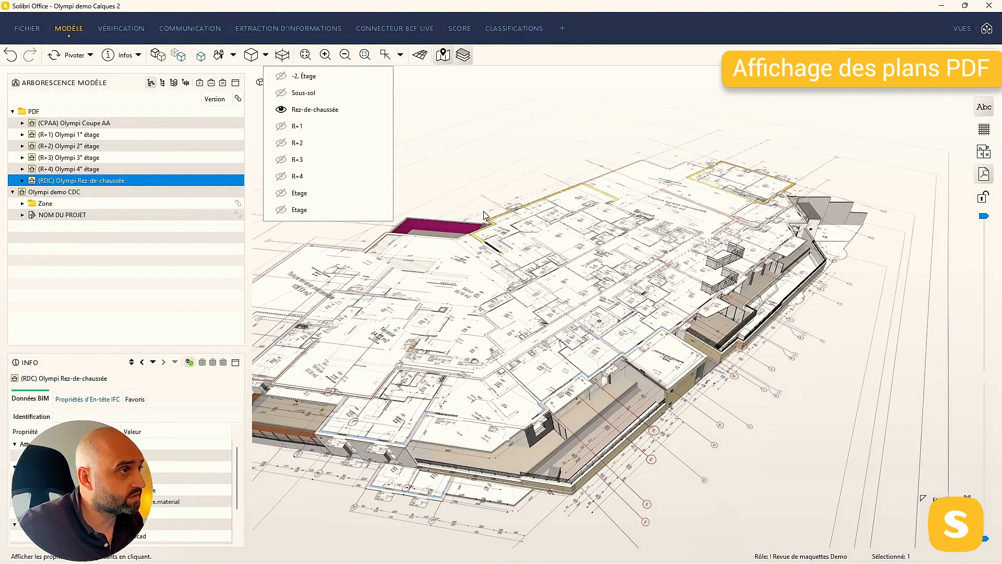
{"action": "left_click_drag", "start_coordinate": [985, 264], "coordinate": [991, 312]}
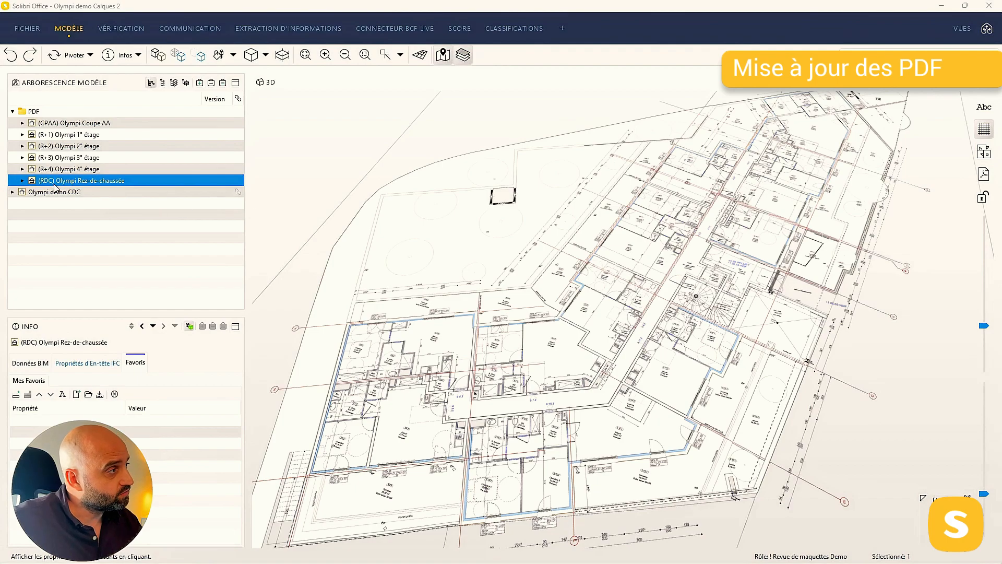
Open the model update for the (RDC) Olympi Rez-de-chaussée PDF in automatic mode and browse for its replacement file
{"action": "right_click", "coordinate": [147, 180]}
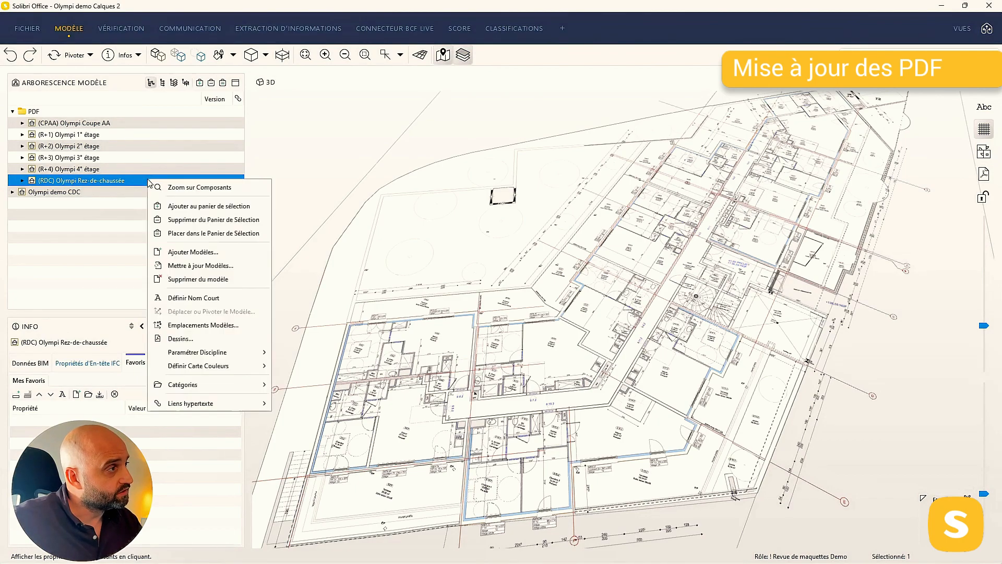
{"action": "left_click", "coordinate": [172, 266]}
{"action": "left_click_drag", "start_coordinate": [452, 235], "coordinate": [302, 182]}
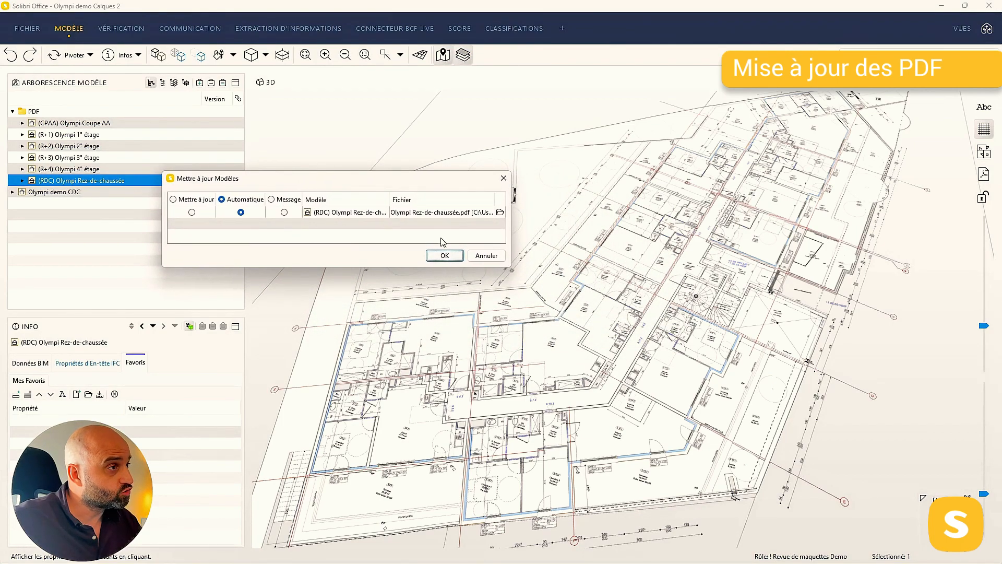
{"action": "left_click", "coordinate": [500, 213]}
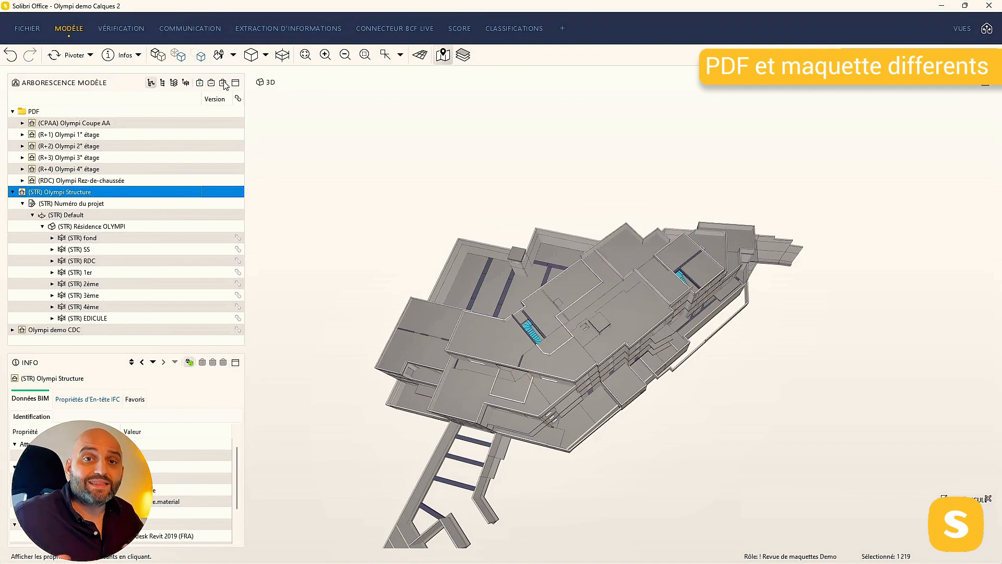
Isolate the RDC storey of the Olympi Structure model in the 3D view
{"action": "left_click_drag", "start_coordinate": [596, 414], "coordinate": [558, 412]}
{"action": "scroll", "coordinate": [559, 384], "scroll_direction": "up", "scroll_amount": 3}
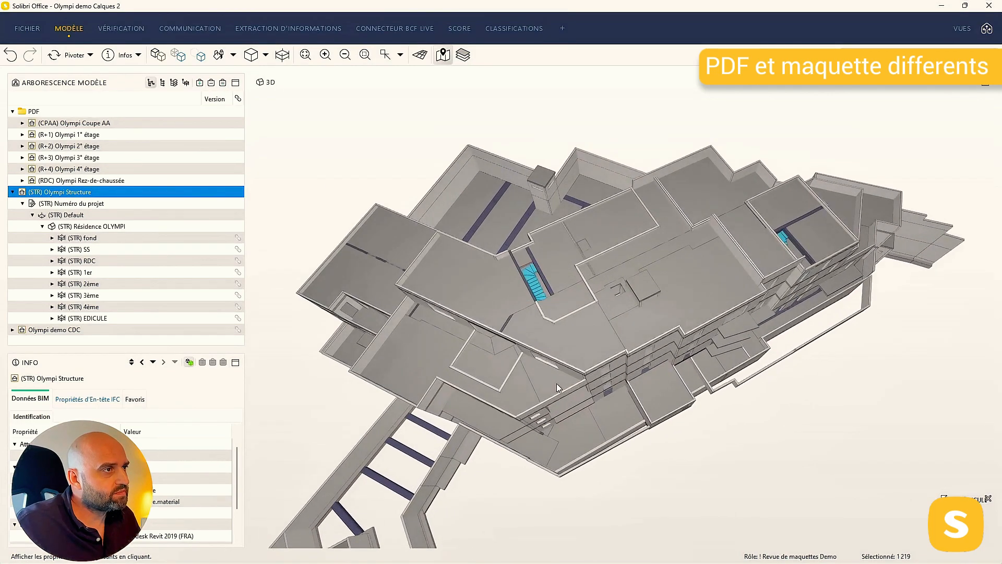
{"action": "left_click", "coordinate": [107, 261]}
{"action": "left_click", "coordinate": [222, 84]}
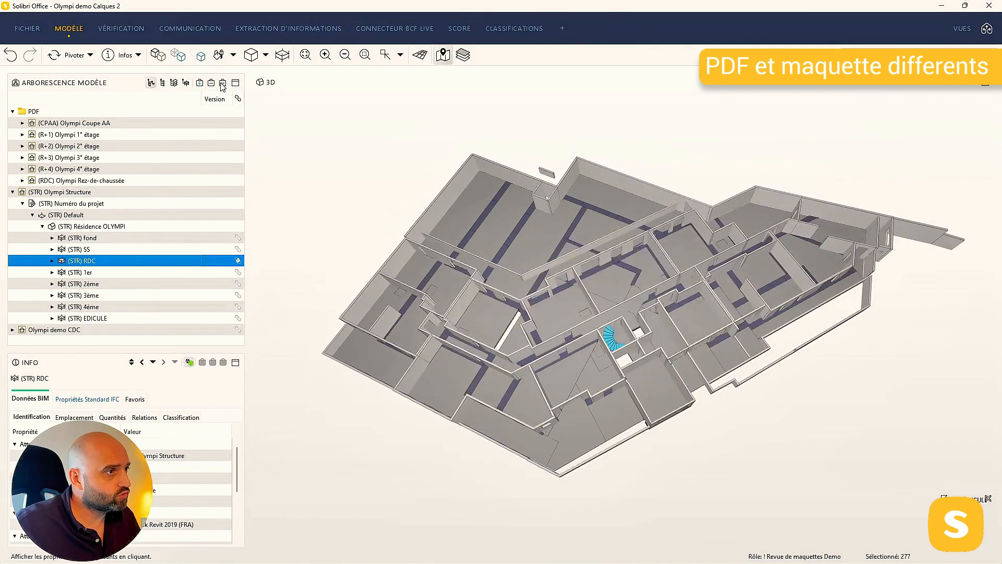
Add the (RDC) Olympi Rez-de-chaussée PDF to the structure view and compare its walls and openings with the model
{"action": "left_click", "coordinate": [152, 180]}
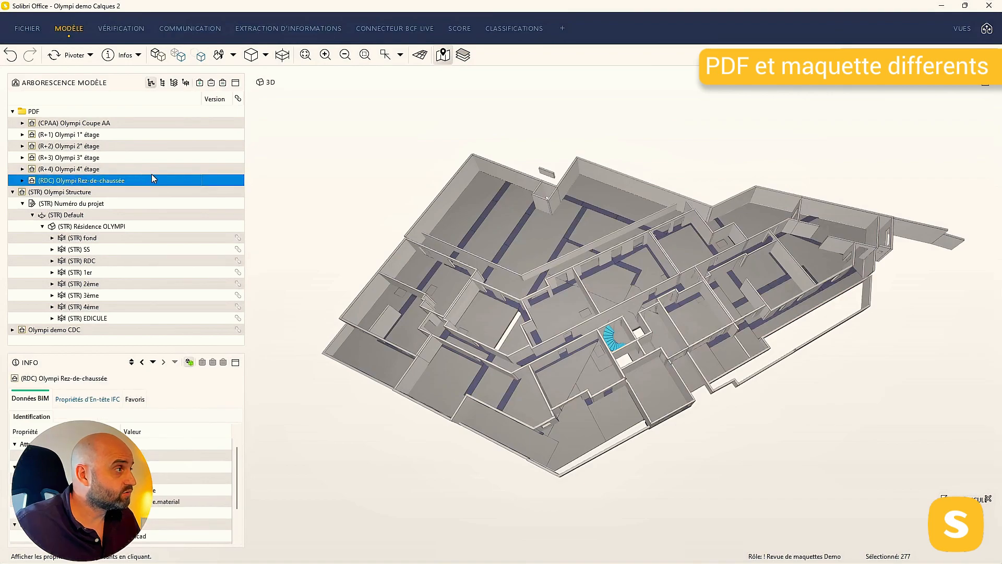
{"action": "left_click", "coordinate": [200, 83]}
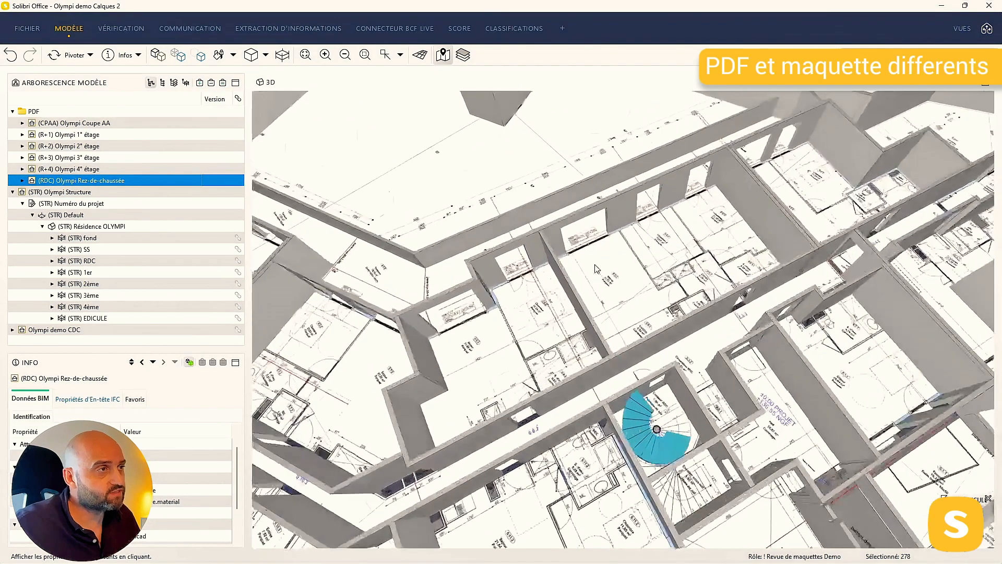
{"action": "scroll", "coordinate": [595, 265], "scroll_direction": "up", "scroll_amount": 4}
{"action": "middle_click_drag", "start_coordinate": [649, 313], "coordinate": [516, 412]}
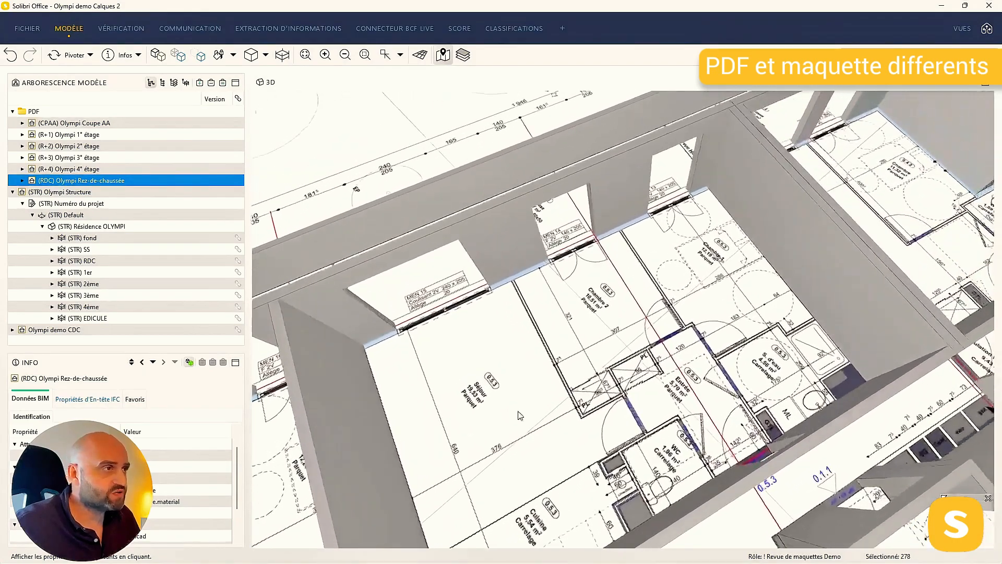
{"action": "middle_click_drag", "start_coordinate": [643, 357], "coordinate": [404, 419]}
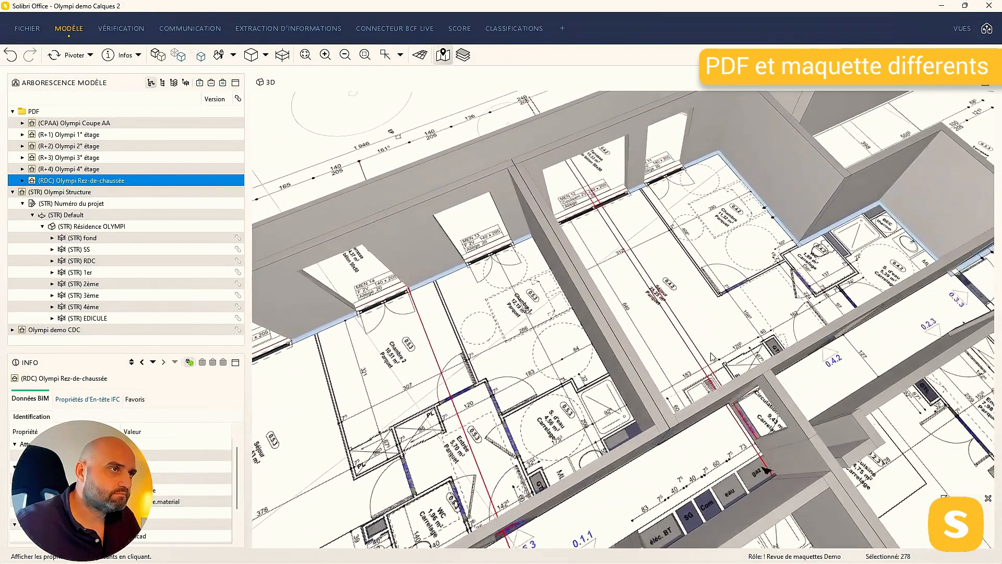
{"action": "middle_click_drag", "start_coordinate": [774, 313], "coordinate": [530, 357]}
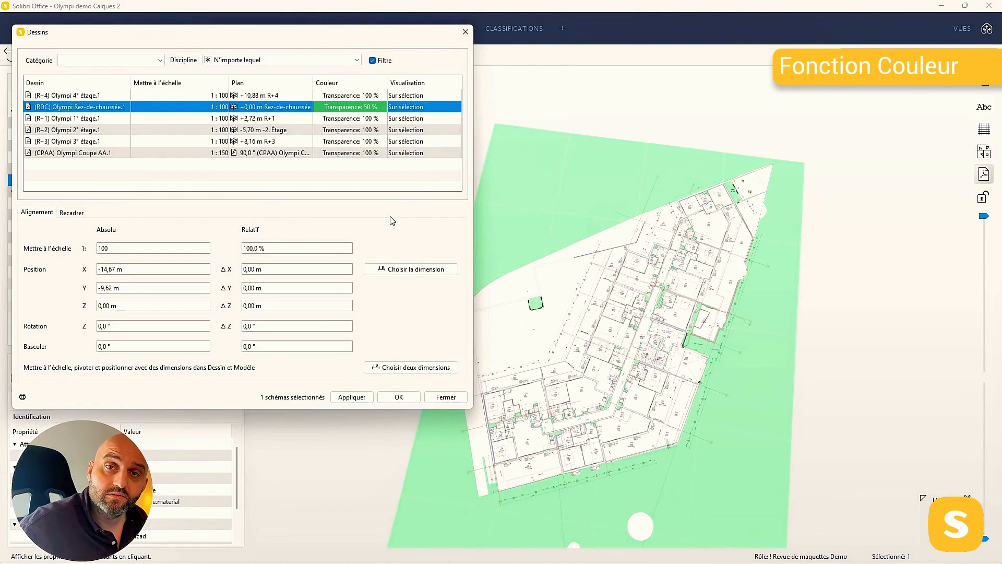
Open the colour setting of the Rez-de-chaussée drawing and adjust its colour overlay
{"action": "double_click", "coordinate": [369, 107]}
{"action": "left_click_drag", "start_coordinate": [198, 313], "coordinate": [201, 313]}
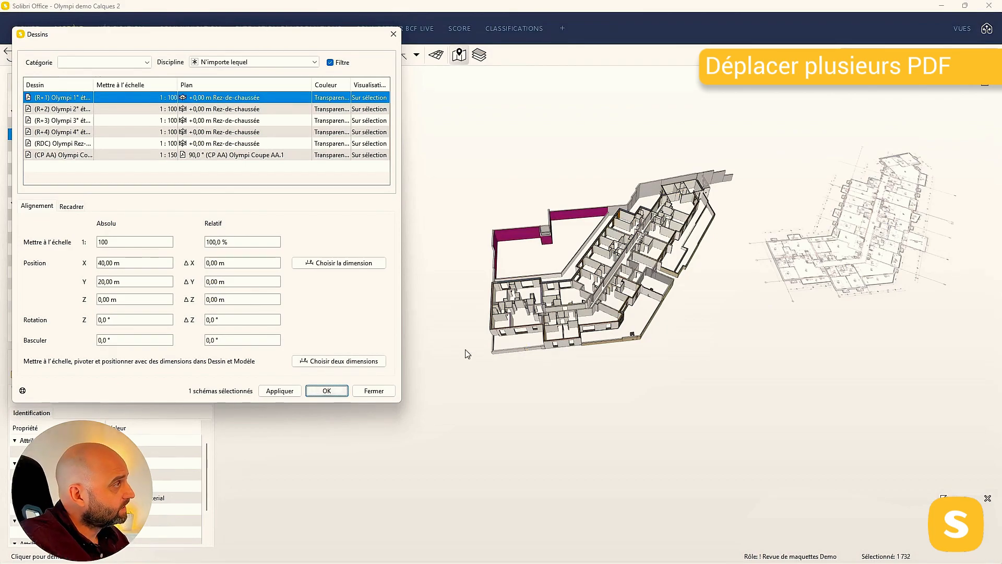
Move all five floor plan drawings together by picking a dimension from the plan's corner to the matching model corner, and apply it
{"action": "left_click", "coordinate": [111, 144], "text": "shift"}
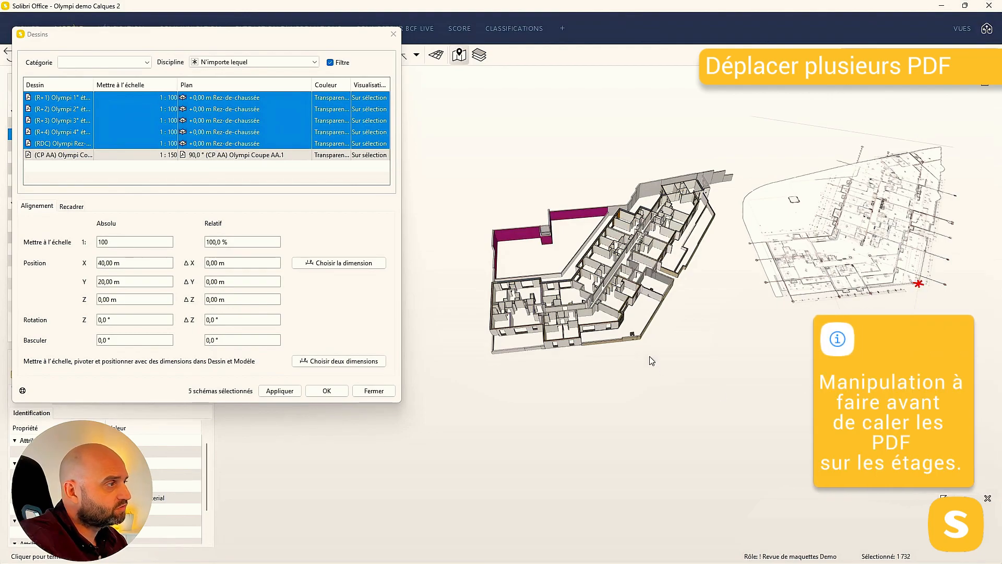
{"action": "left_click", "coordinate": [641, 338]}
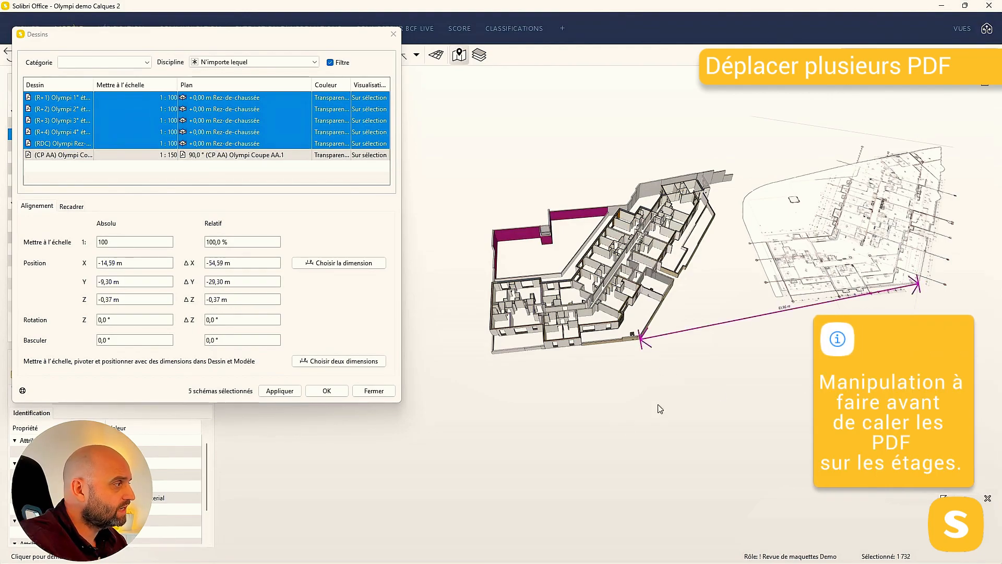
{"action": "left_click", "coordinate": [280, 390]}
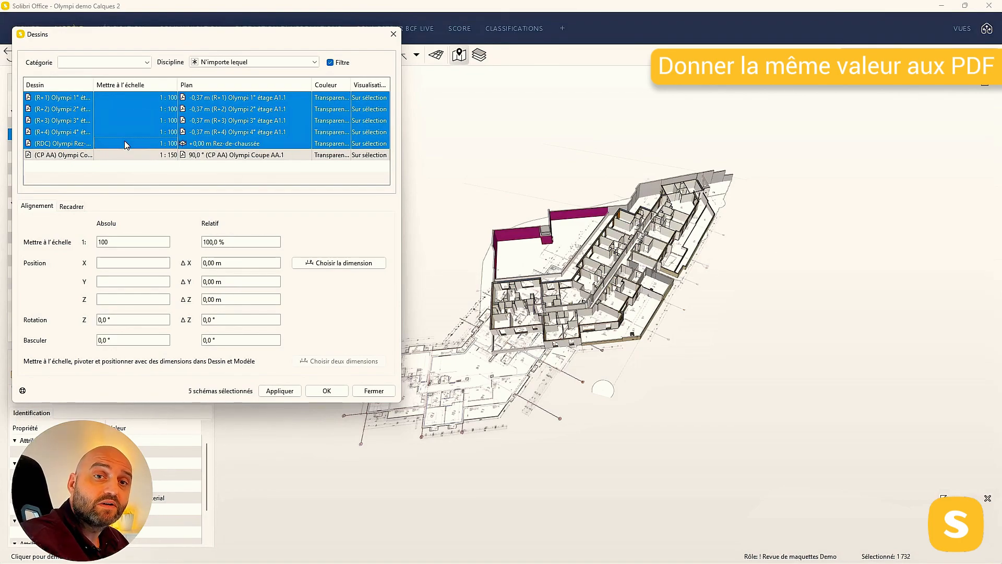
Copy the Rez-de-chaussée drawing's X position of -14,59 m to the R+1 to R+4 drawings
{"action": "left_click", "coordinate": [126, 144]}
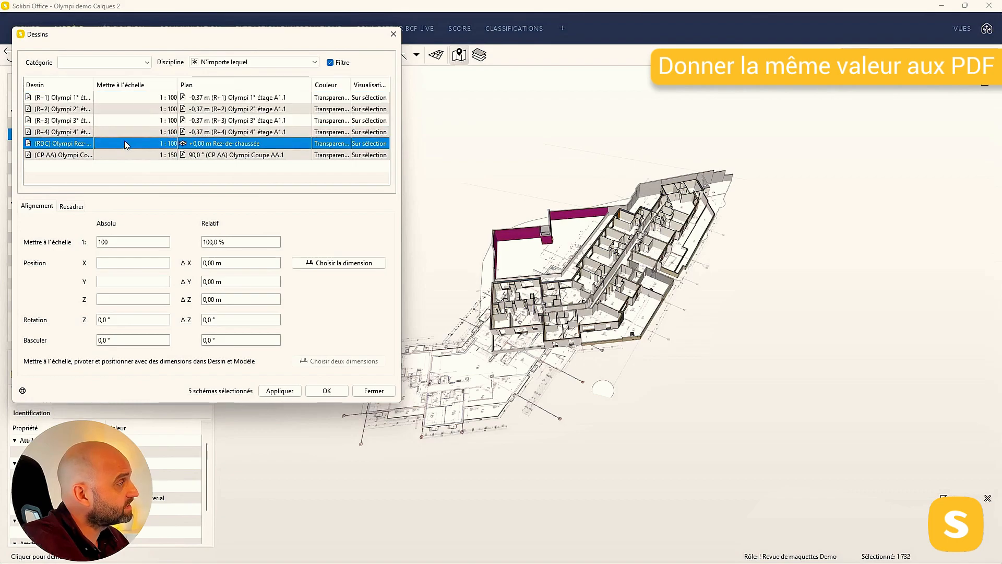
{"action": "triple_click", "coordinate": [128, 264]}
{"action": "key", "text": "ctrl+c"}
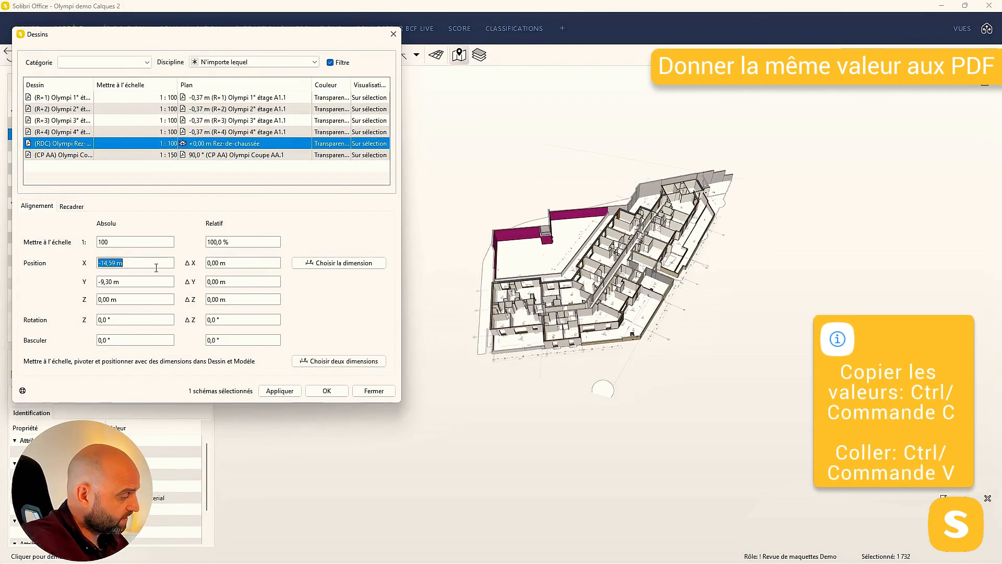
{"action": "left_click_drag", "start_coordinate": [107, 98], "coordinate": [111, 137]}
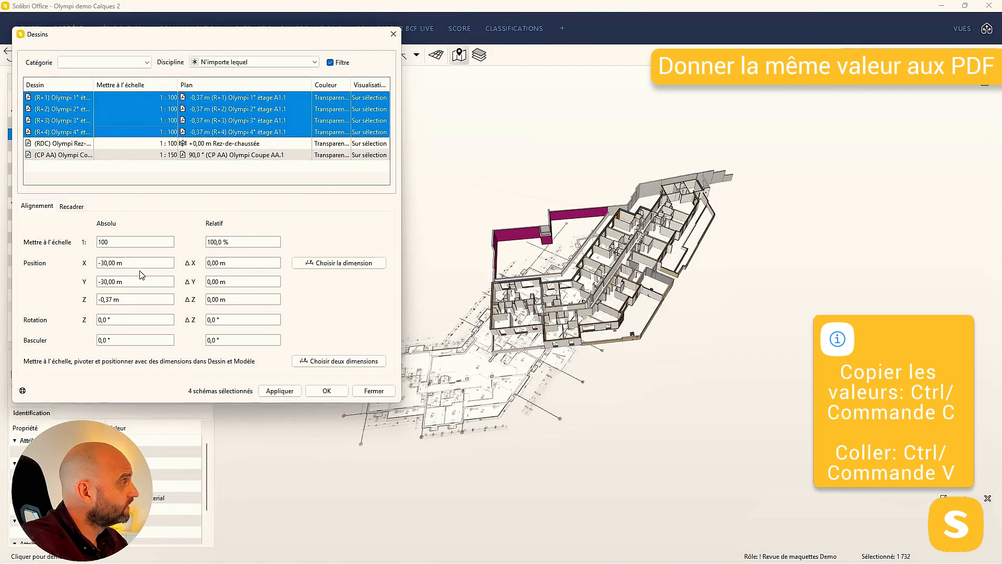
{"action": "double_click", "coordinate": [135, 263]}
{"action": "key", "text": "ctrl+v"}
Set the Y position of the R+1 to R+4 drawings to -9,3 m and apply the new alignment
{"action": "left_click", "coordinate": [135, 281]}
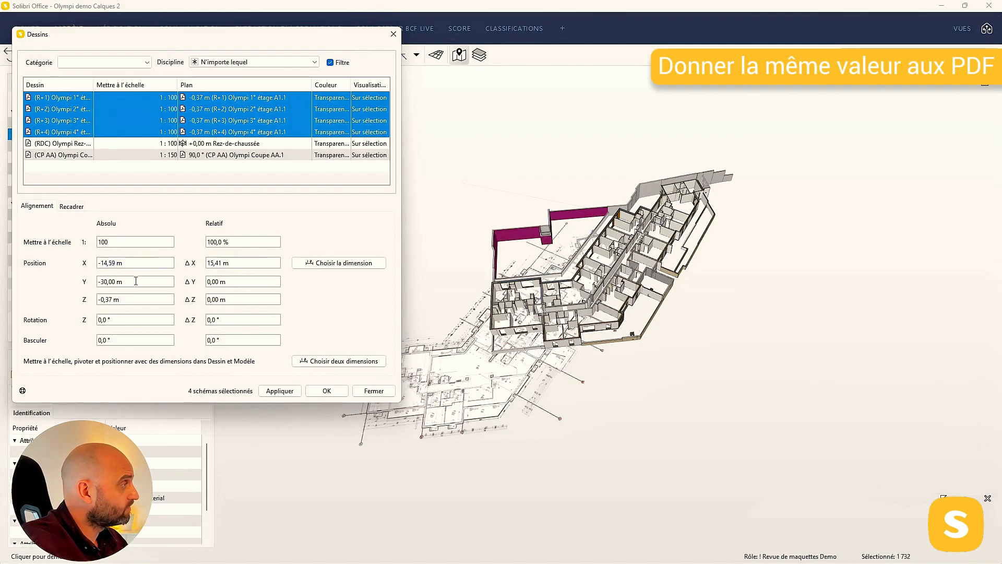
{"action": "left_click_drag", "start_coordinate": [119, 283], "coordinate": [79, 282]}
{"action": "type", "text": "-9.3"}
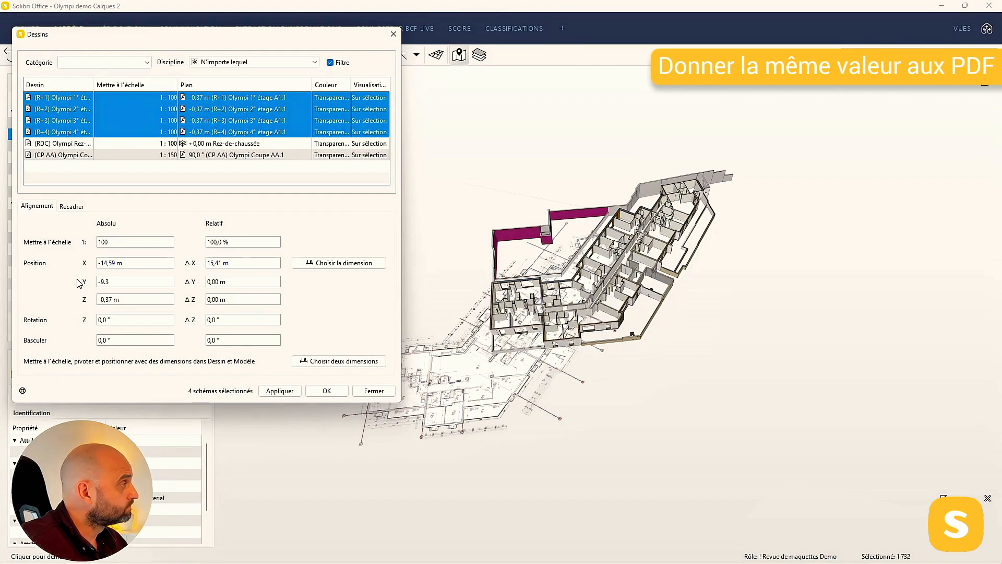
{"action": "left_click", "coordinate": [280, 390]}
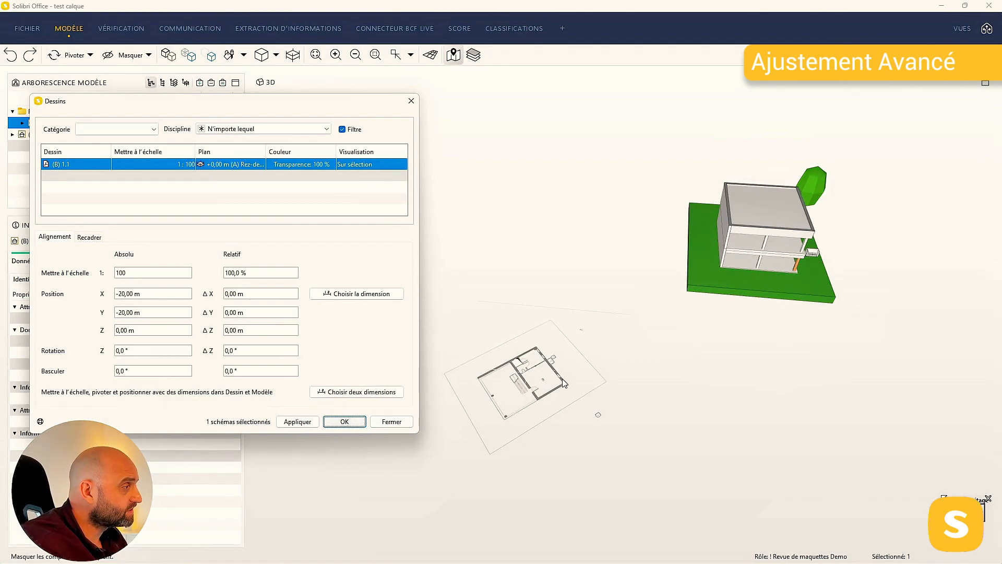
Start a two-dimension alignment of drawing (B) 1.1 and dimension the sheet's edge between its two corners as the source
{"action": "left_click", "coordinate": [367, 395]}
{"action": "mouse_move", "coordinate": [648, 442]}
{"action": "middle_mouse_down"}
{"action": "mouse_move", "coordinate": [727, 386]}
{"action": "mouse_move", "coordinate": [712, 396]}
{"action": "middle_mouse_up"}
{"action": "left_click", "coordinate": [501, 254]}
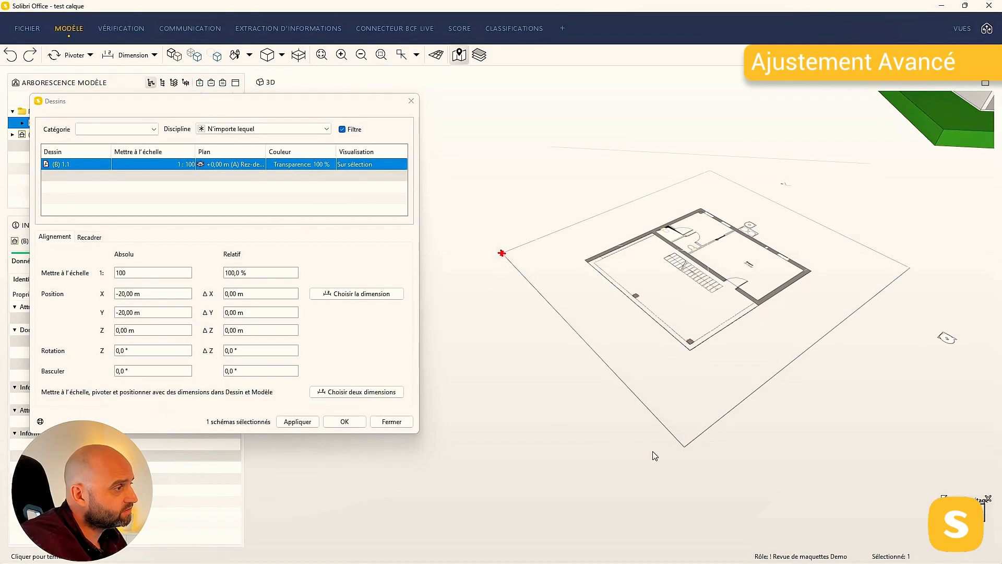
{"action": "left_click", "coordinate": [683, 447]}
{"action": "scroll", "coordinate": [543, 420], "scroll_direction": "down", "scroll_amount": 4}
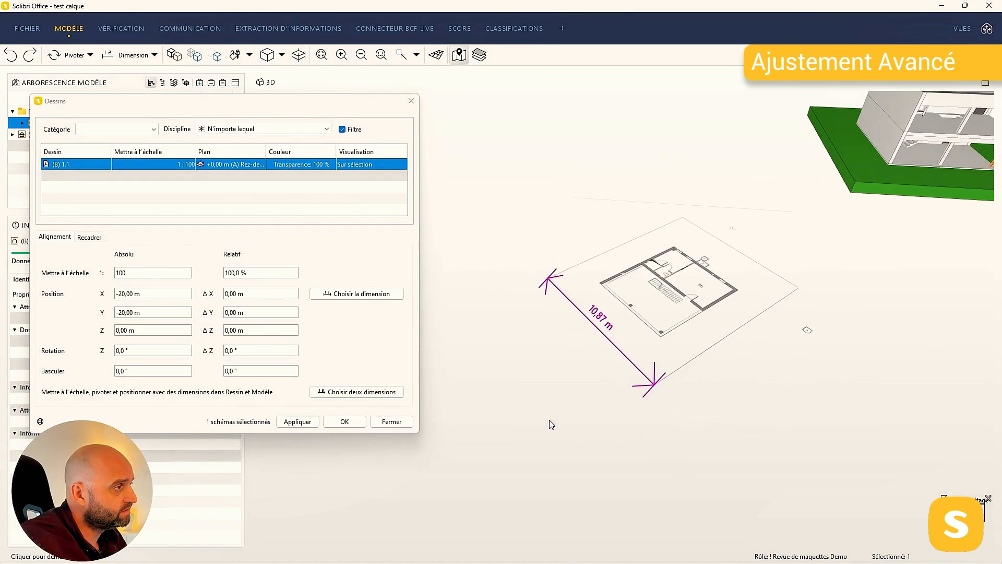
Pick the matching dimension along the front edge of the model's green terrain and apply the resulting scale, rotation and position
{"action": "middle_click_drag", "start_coordinate": [839, 352], "coordinate": [661, 476]}
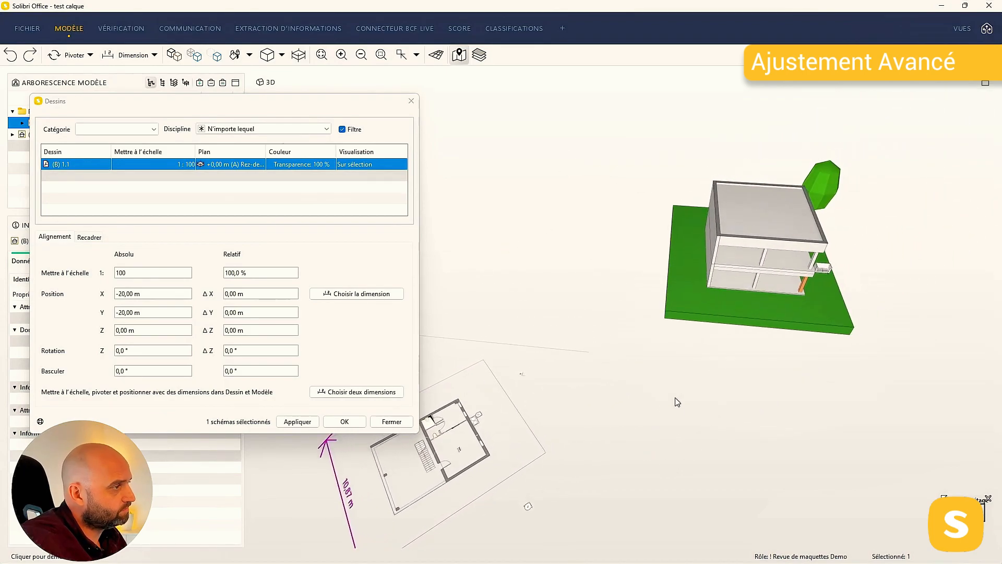
{"action": "left_click", "coordinate": [666, 313]}
{"action": "left_click", "coordinate": [854, 329]}
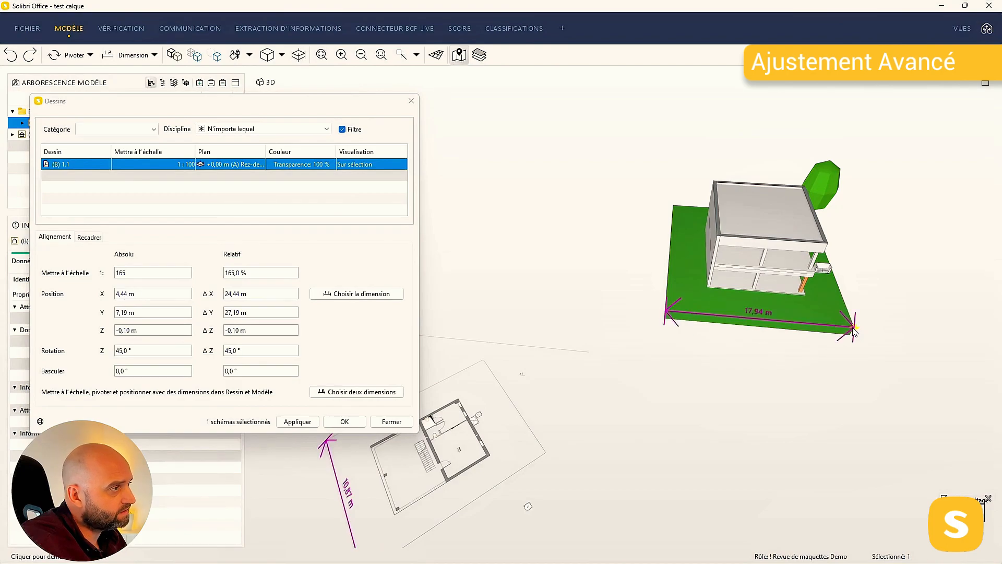
{"action": "scroll", "coordinate": [684, 466], "scroll_direction": "down", "scroll_amount": 3}
{"action": "middle_click_drag", "start_coordinate": [696, 461], "coordinate": [750, 427]}
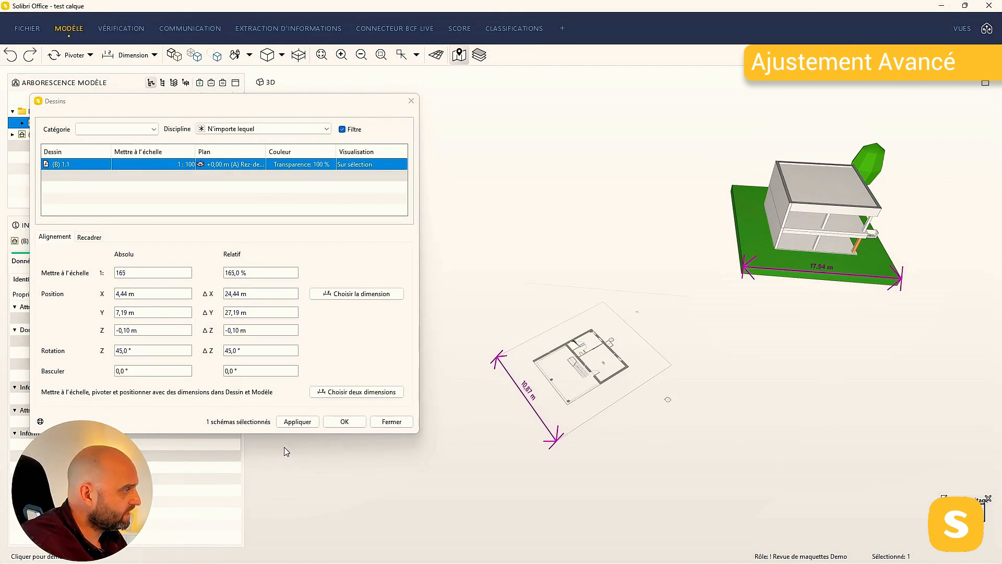
{"action": "left_click", "coordinate": [298, 422]}
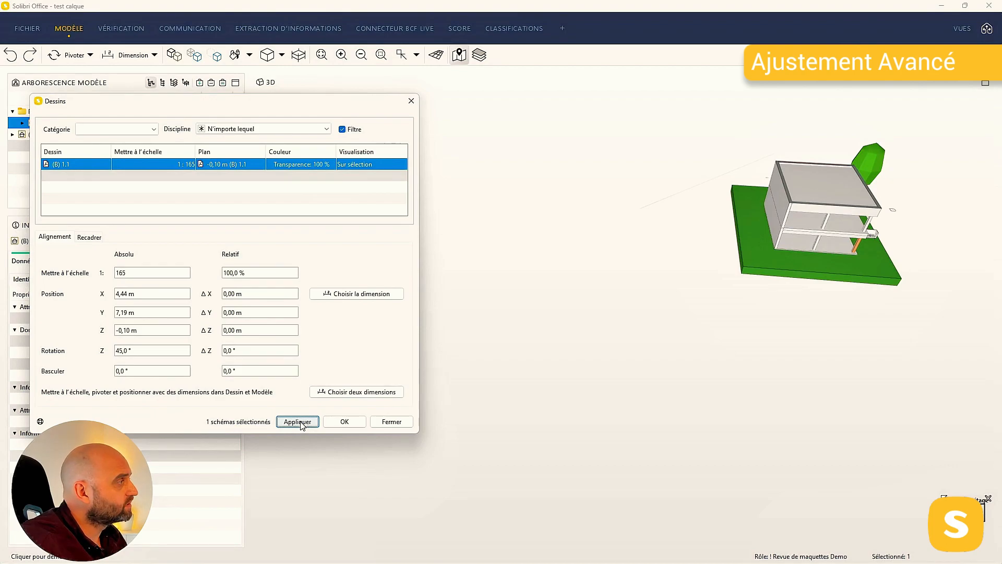
Assign drawing (B) 1.1 to the +0,00 m Rez-de-chaussée floor plane
{"action": "scroll", "coordinate": [824, 267], "scroll_direction": "up", "scroll_amount": 3}
{"action": "left_click_drag", "start_coordinate": [913, 248], "coordinate": [679, 371]}
{"action": "left_click", "coordinate": [264, 165]}
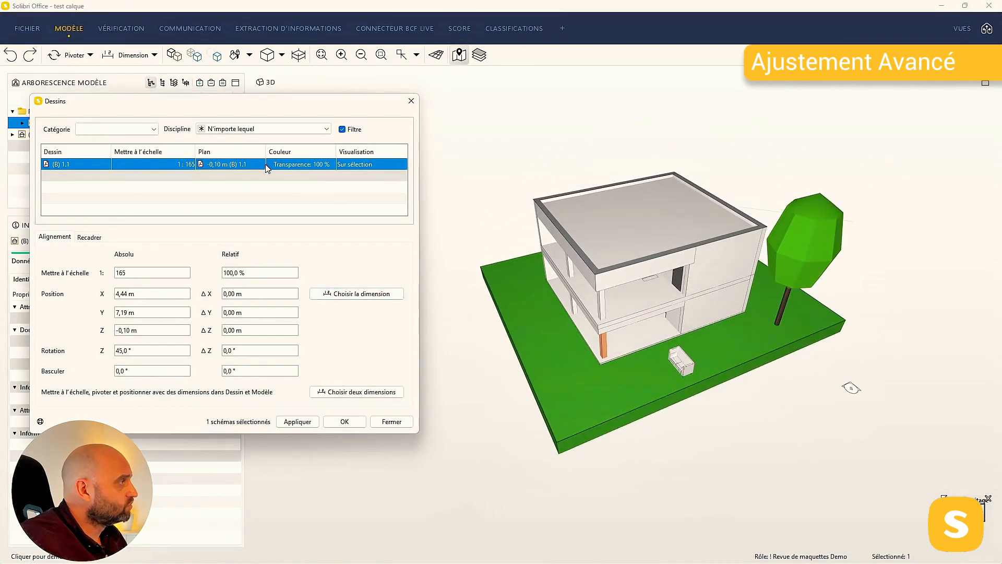
{"action": "left_click", "coordinate": [263, 164]}
{"action": "left_click", "coordinate": [235, 175]}
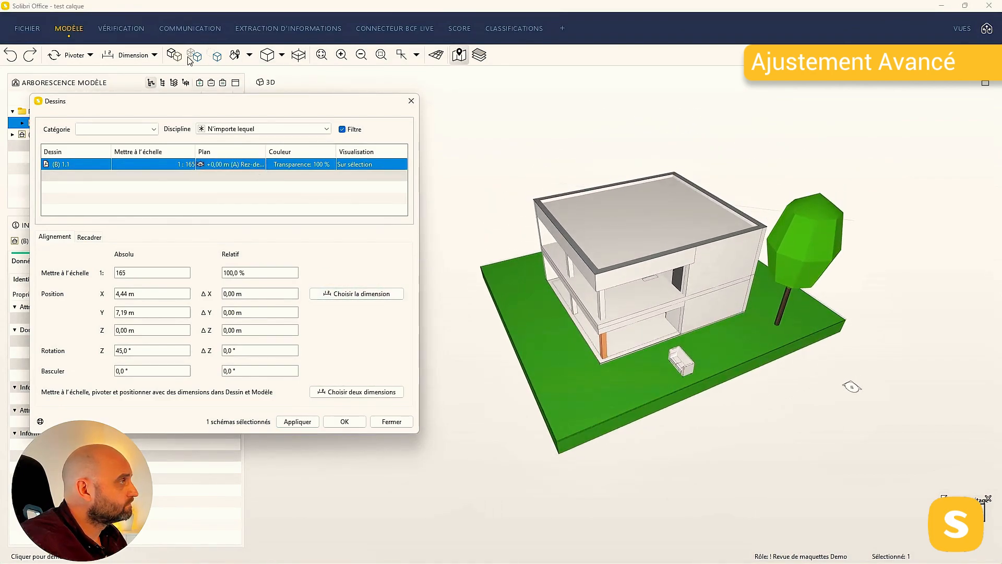
Cut the building horizontally with a section plane lowered to the ground floor and examine how the drawing fits the walls and stairs
{"action": "left_click", "coordinate": [155, 54]}
{"action": "left_click", "coordinate": [134, 183]}
{"action": "left_click_drag", "start_coordinate": [678, 219], "coordinate": [654, 354], "text": "shift"}
{"action": "scroll", "coordinate": [655, 354], "scroll_direction": "up", "scroll_amount": 3}
{"action": "scroll", "coordinate": [655, 354], "scroll_direction": "up", "scroll_amount": 5}
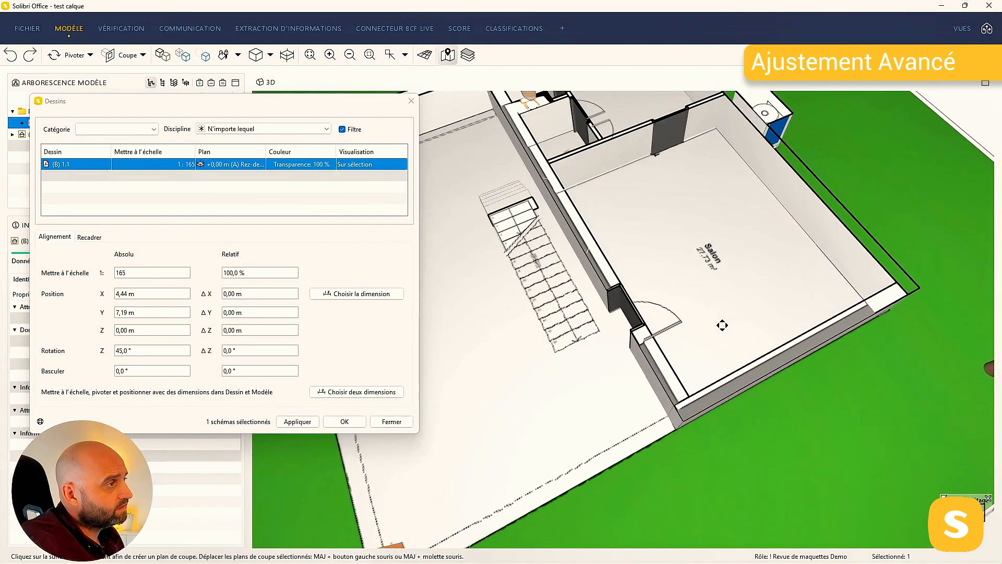
{"action": "middle_click_drag", "start_coordinate": [651, 302], "coordinate": [684, 217]}
{"action": "left_click_drag", "start_coordinate": [546, 368], "coordinate": [668, 384]}
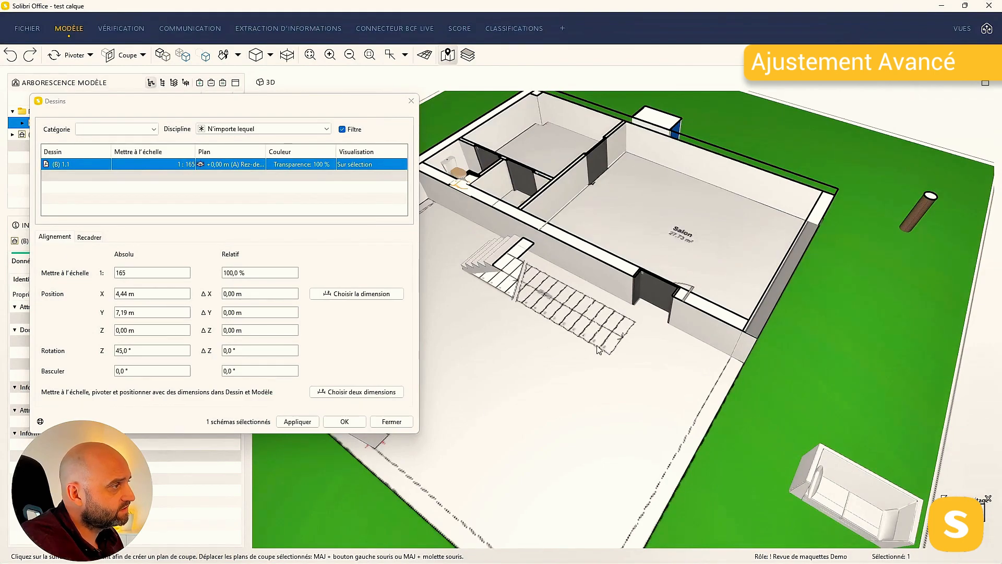
{"action": "scroll", "coordinate": [718, 402], "scroll_direction": "down", "scroll_amount": 5}
{"action": "left_click_drag", "start_coordinate": [698, 405], "coordinate": [668, 388]}
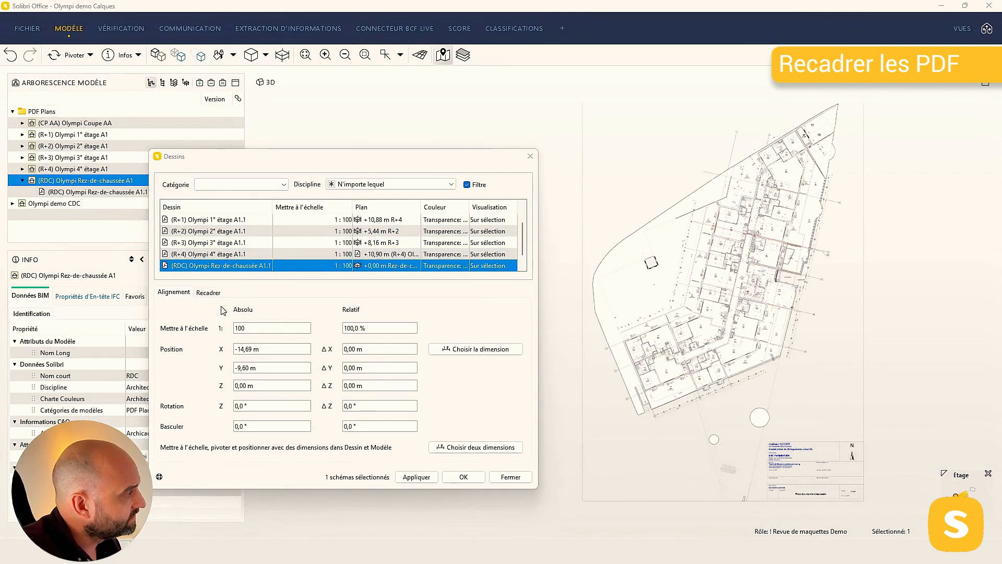
Crop the (RDC) Olympi Rez-de-chaussée A1.1 drawing to exclude the title block at the foot of the sheet
{"action": "left_click", "coordinate": [209, 293]}
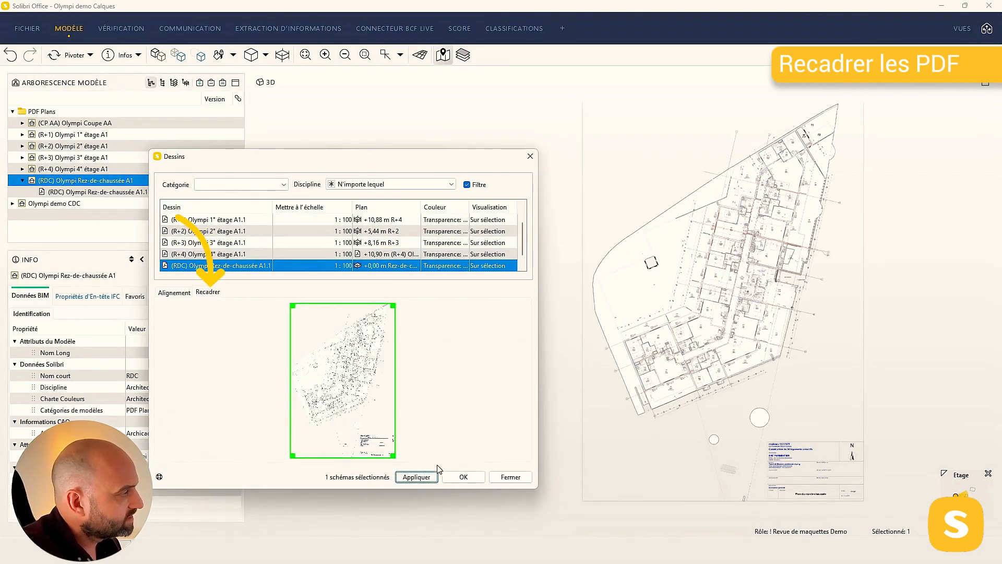
{"action": "left_click_drag", "start_coordinate": [392, 456], "coordinate": [392, 424]}
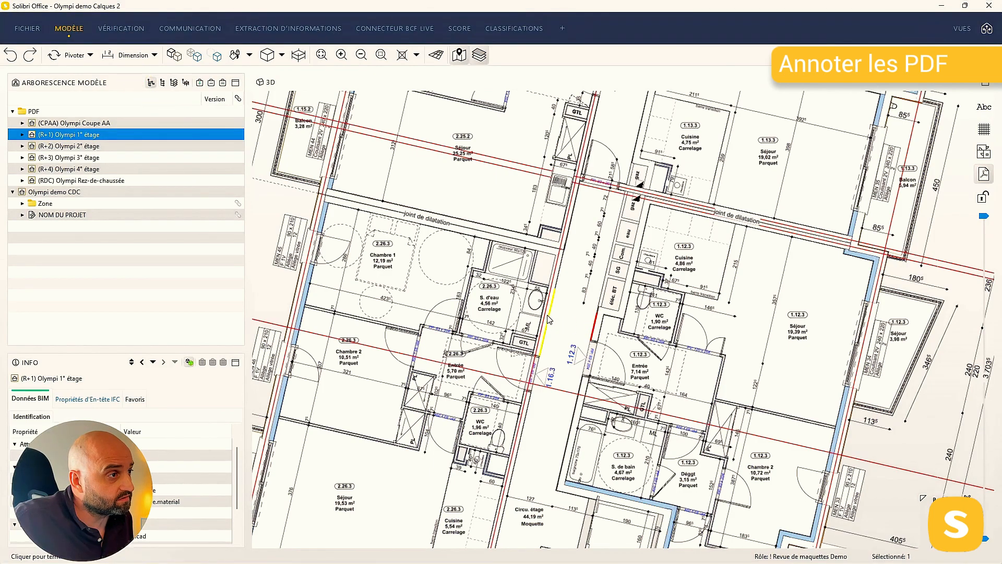
Dimension the corridor's width beside apartment 1.12.3 on the first-floor PDF plan
{"action": "scroll", "coordinate": [589, 328], "scroll_direction": "up", "scroll_amount": 3}
{"action": "scroll", "coordinate": [585, 332], "scroll_direction": "down", "scroll_amount": 3}
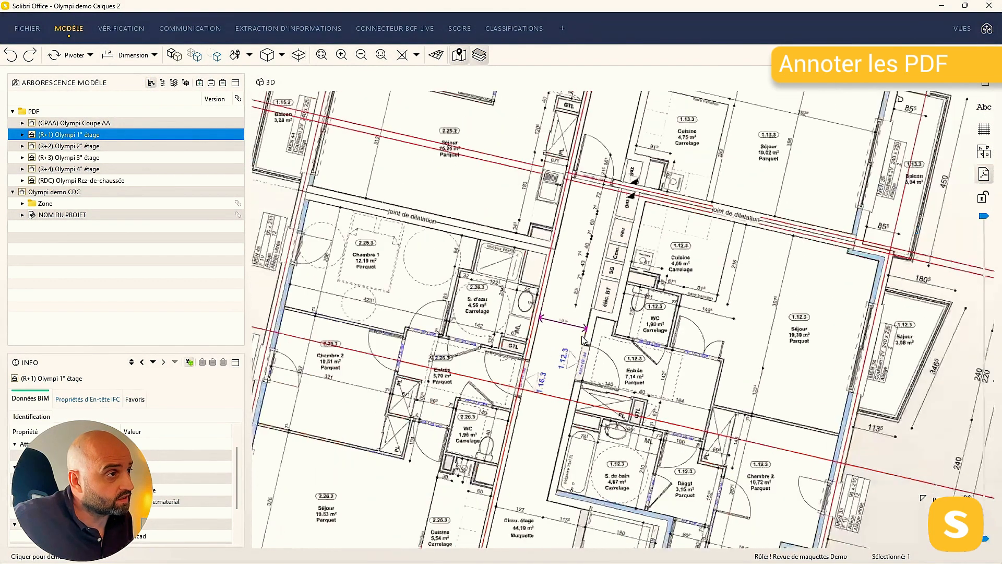
Annotate the first-floor plan with a red cloud around the expansion joint near Chambre 1 and a red arrow towards the 1.12.3 entrance
{"action": "left_click", "coordinate": [155, 56]}
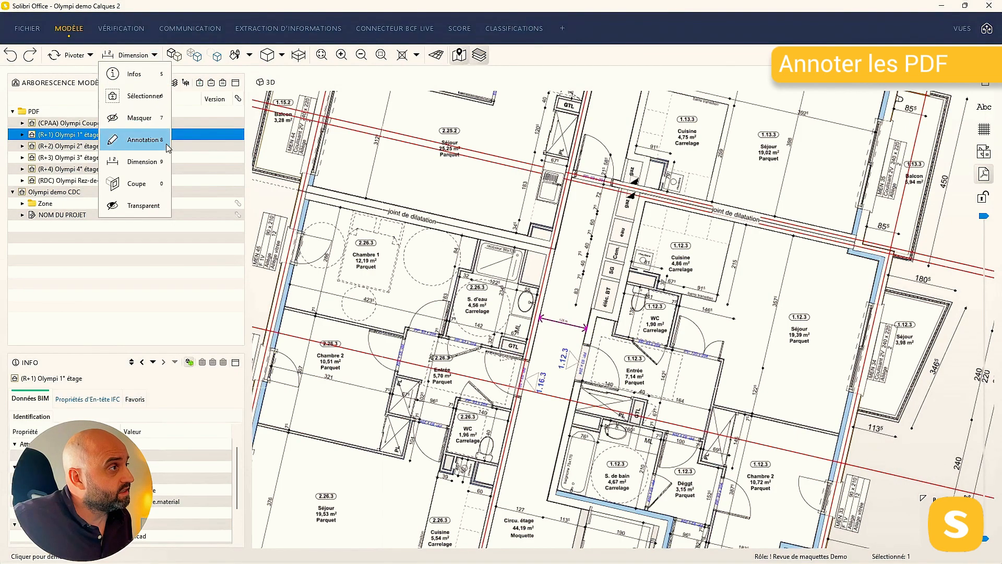
{"action": "left_click", "coordinate": [147, 143]}
{"action": "left_click", "coordinate": [322, 101]}
{"action": "mouse_move", "coordinate": [399, 279]}
{"action": "left_mouse_down"}
{"action": "mouse_move", "coordinate": [527, 168]}
{"action": "mouse_move", "coordinate": [525, 157]}
{"action": "left_mouse_up"}
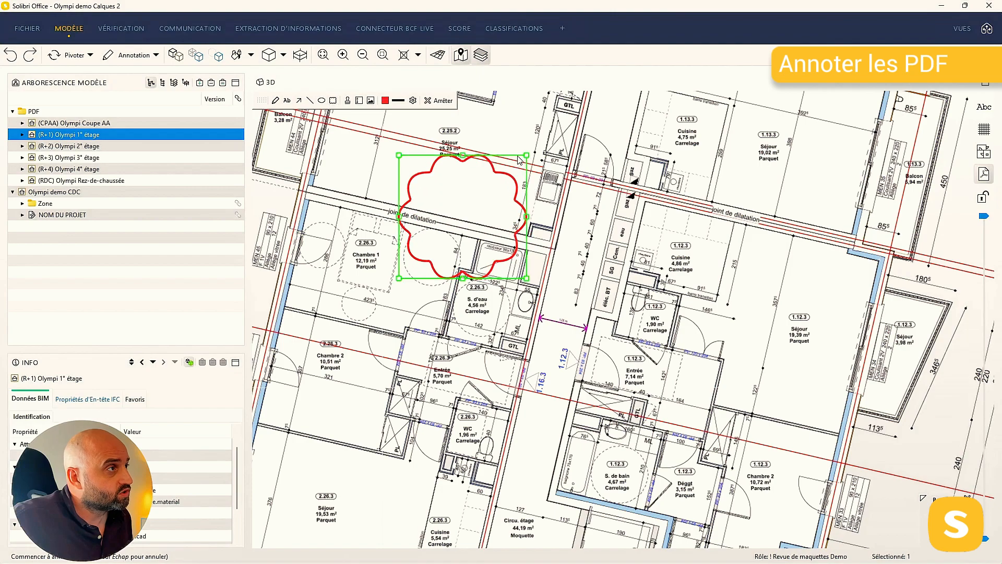
{"action": "left_click", "coordinate": [298, 100]}
{"action": "left_click_drag", "start_coordinate": [820, 359], "coordinate": [724, 368]}
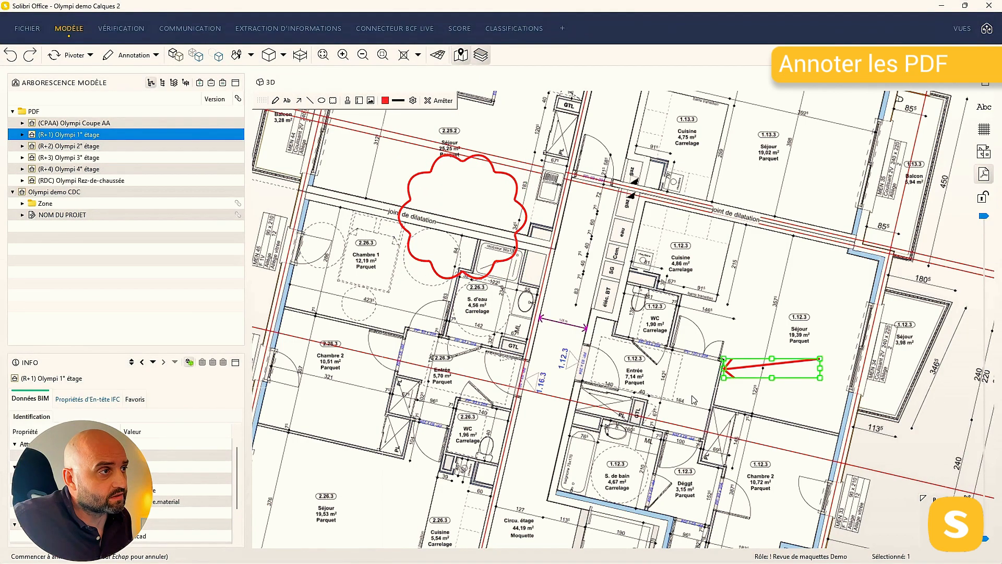
Copy a screenshot of the annotated plan, switch to Word and paste it under the "Compte rendu réunion" title
{"action": "right_click", "coordinate": [516, 130]}
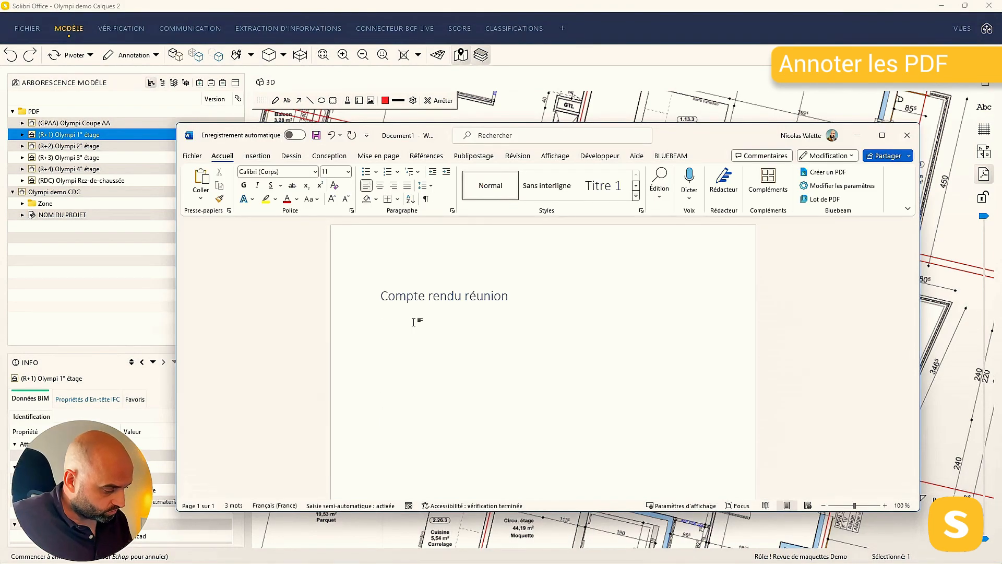
{"action": "key", "text": "ctrl+v"}
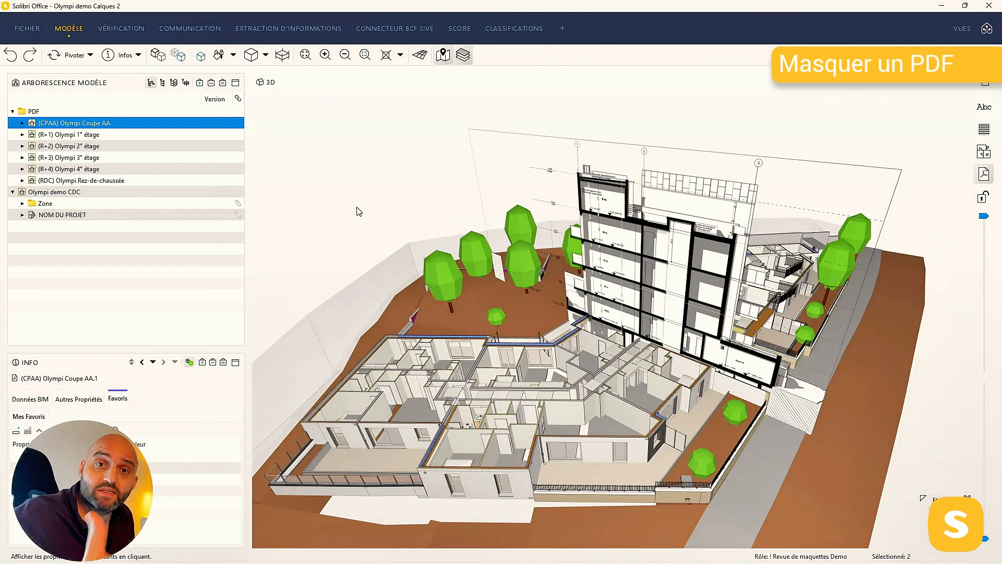
Hide the (CPAA) Olympi Coupe AA section drawing in the 3D view
{"action": "right_click", "coordinate": [546, 158]}
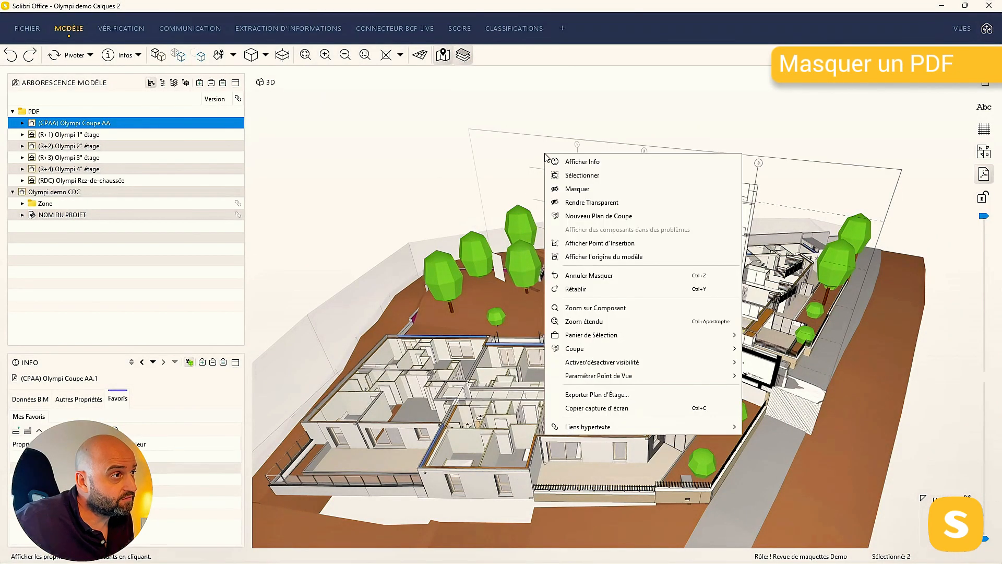
{"action": "left_click", "coordinate": [574, 189]}
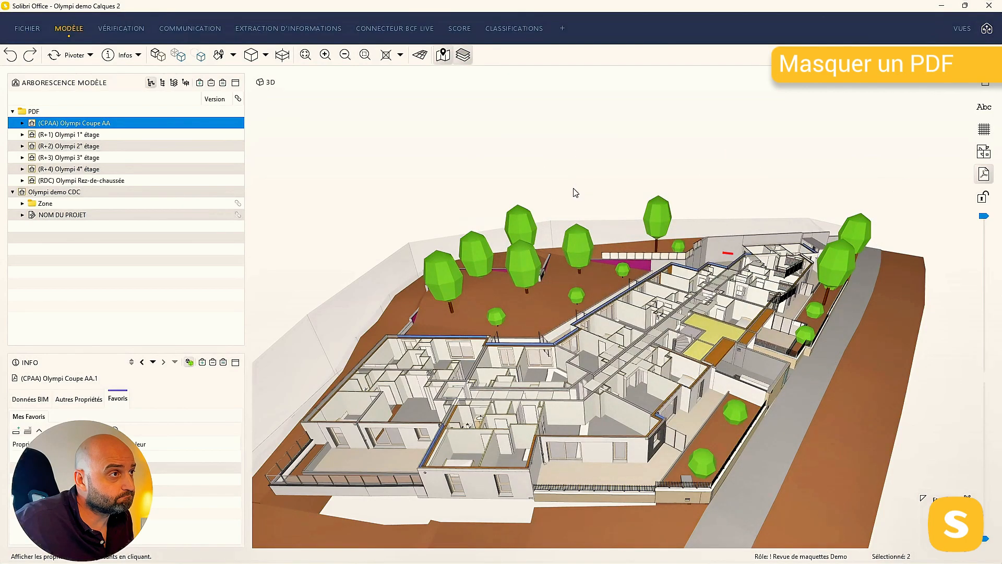